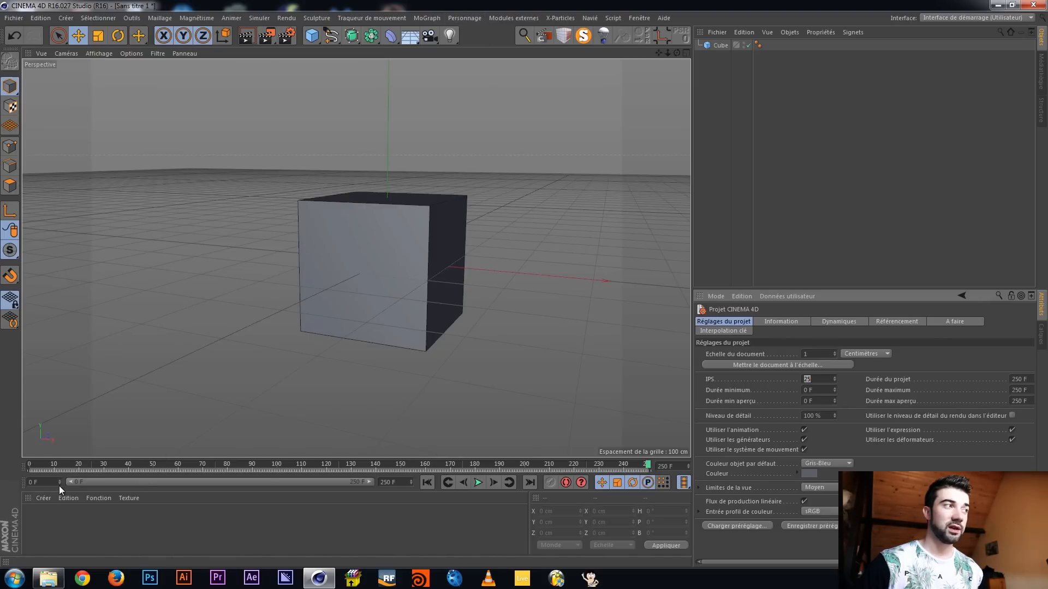
Set the timeline range to frames 23 through 276 and test jumping to its ends and playing it
mouse_move(60, 484)
left_mouse_down()
mouse_move(60, 473)
mouse_move(60, 481)
left_mouse_up()
left_click_drag(411, 484, 389, 494)
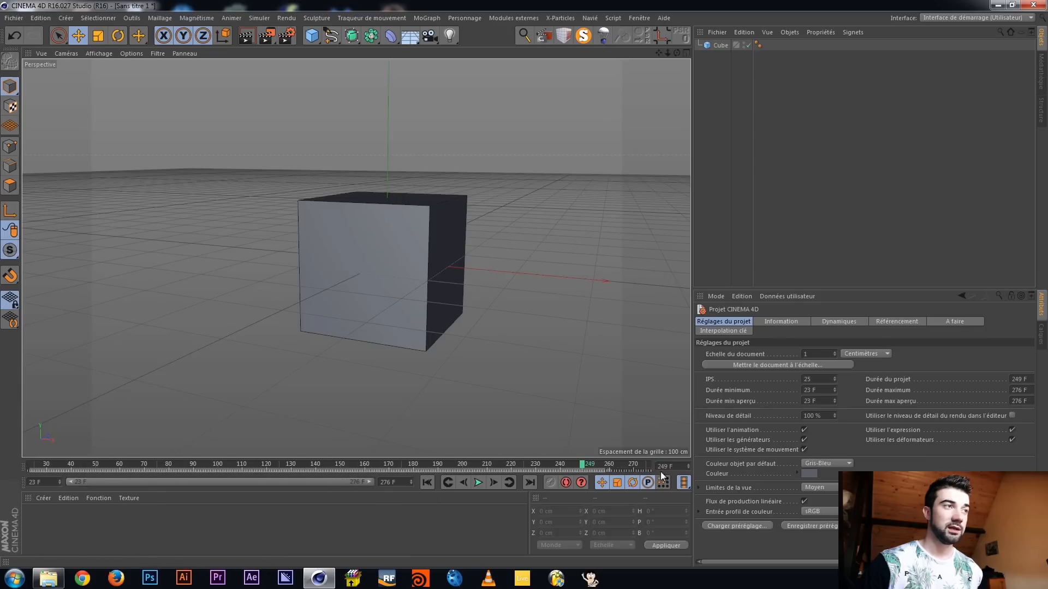
left_click(428, 484)
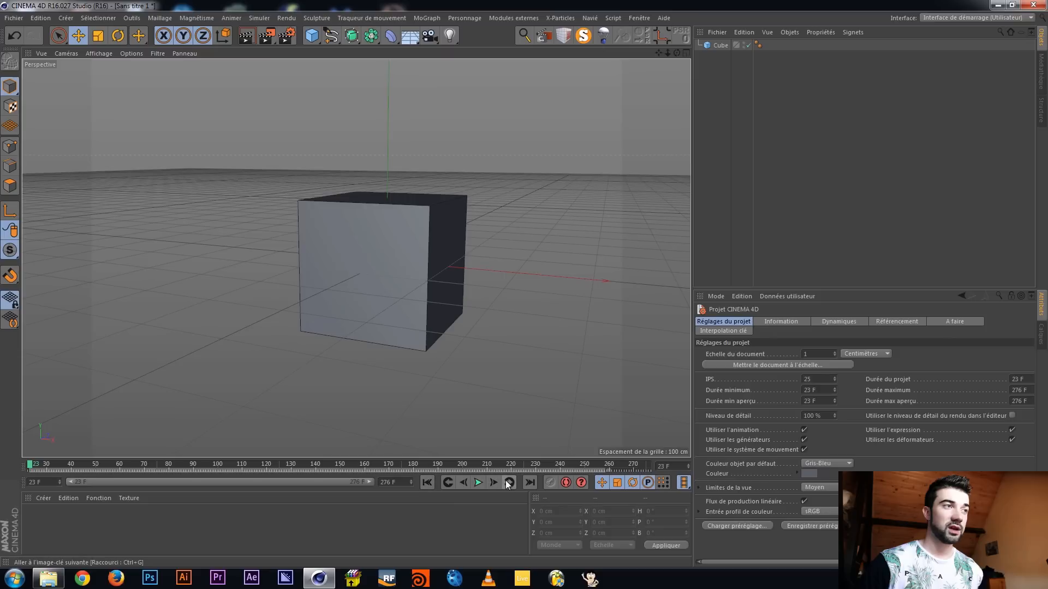
left_click(530, 483)
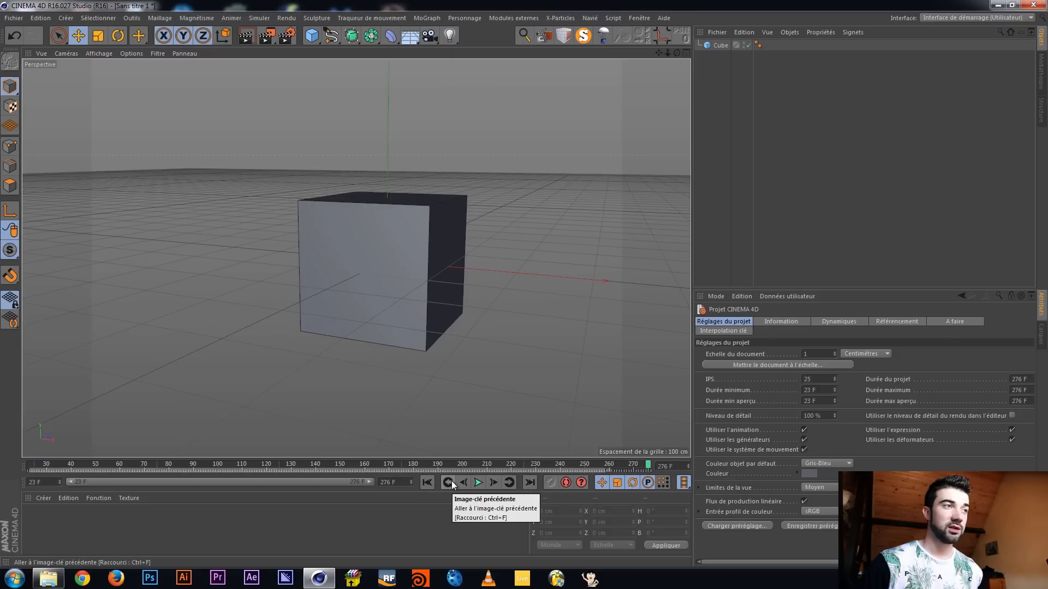
left_click(478, 483)
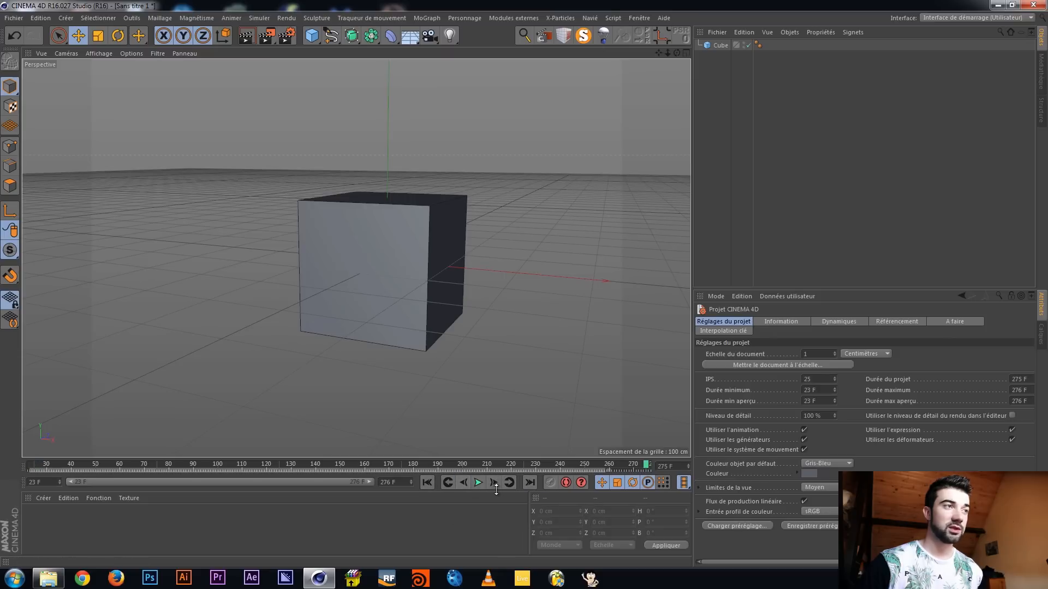
left_click(478, 484)
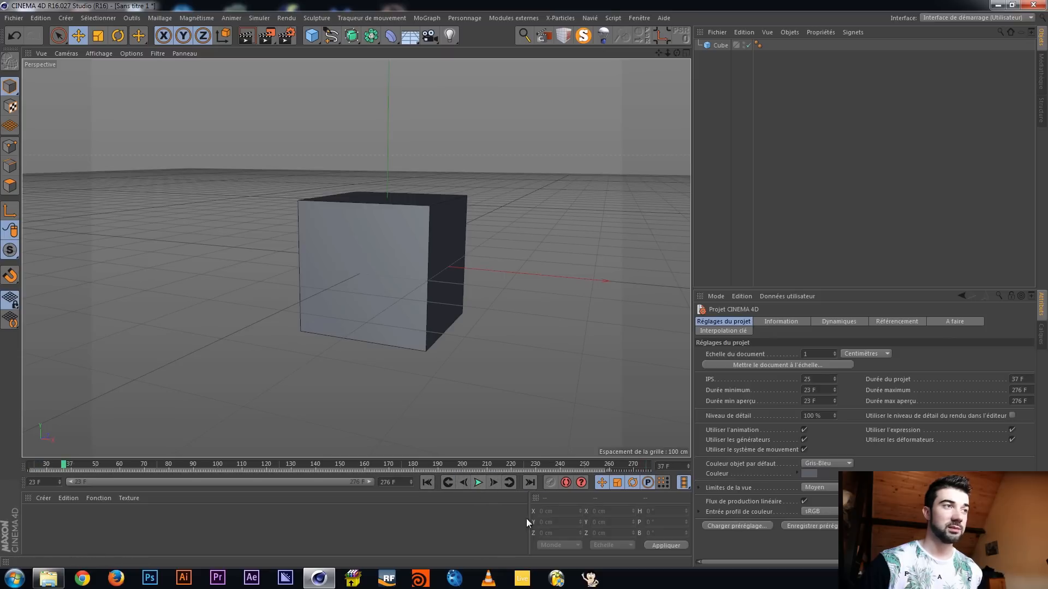
Keyframe the cube at frames 23 and 84, moving it to about X -277, Y 210, Z -86 cm at frame 84
left_click_drag(58, 473, 29, 469)
left_click(720, 45)
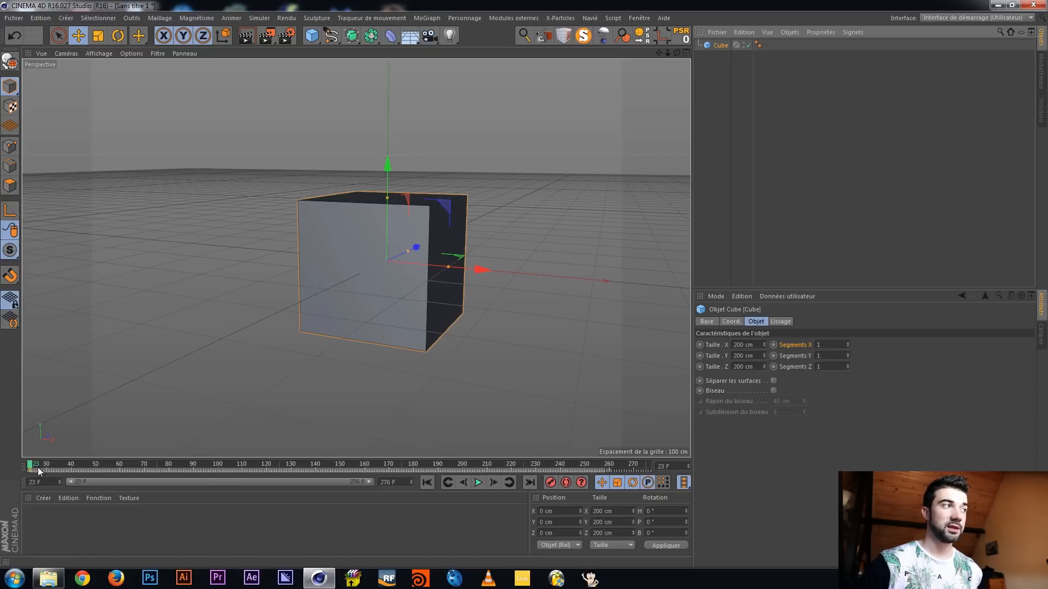
left_click_drag(33, 467, 179, 467)
left_click_drag(362, 275, 183, 139)
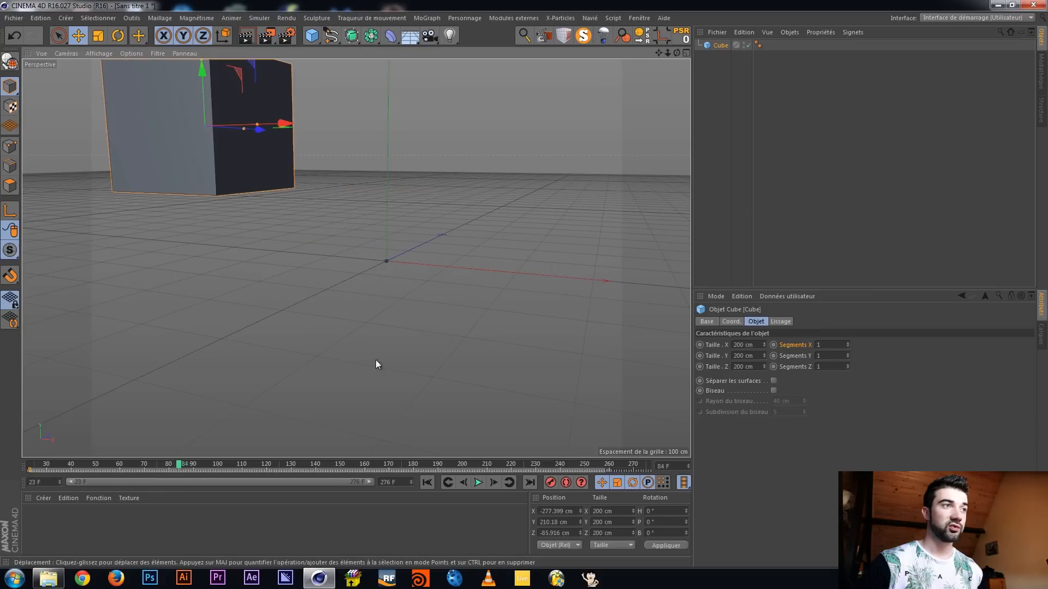
left_click(550, 482)
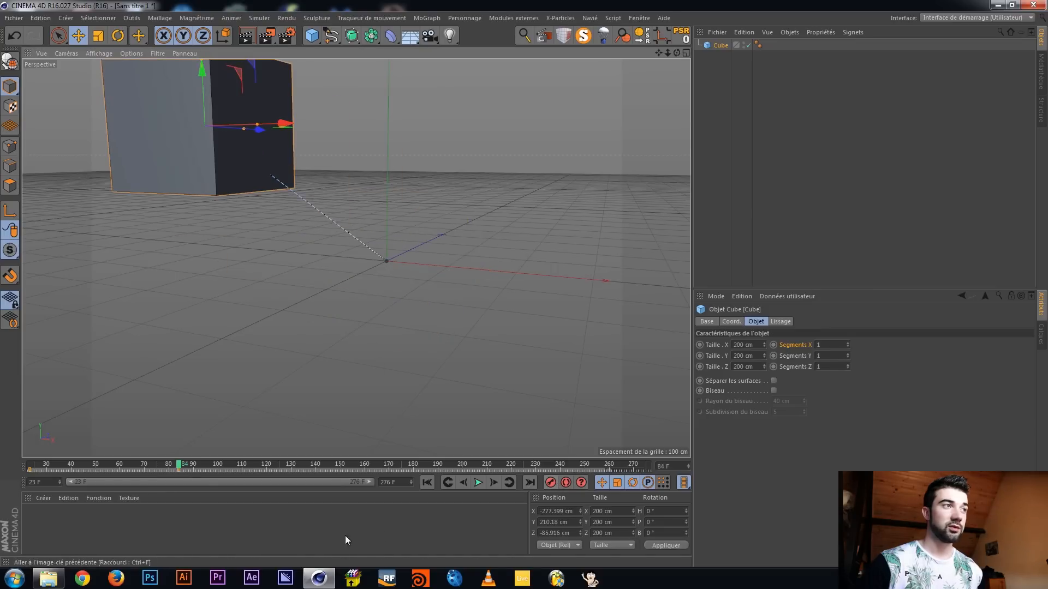
Play the cube's two-keyframe movement from the start of the timeline
left_click(427, 483)
left_click(478, 482)
left_click(477, 482)
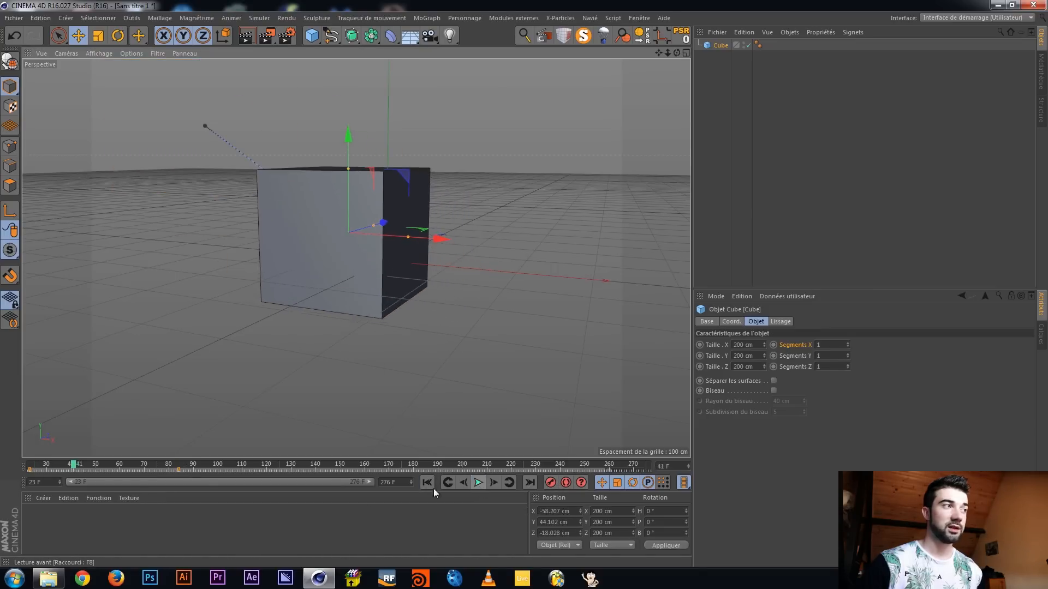
Delete all of the cube's keyframes from the timeline
left_click(197, 465)
left_click_drag(218, 469, 57, 474)
left_click(605, 470)
key("Delete")
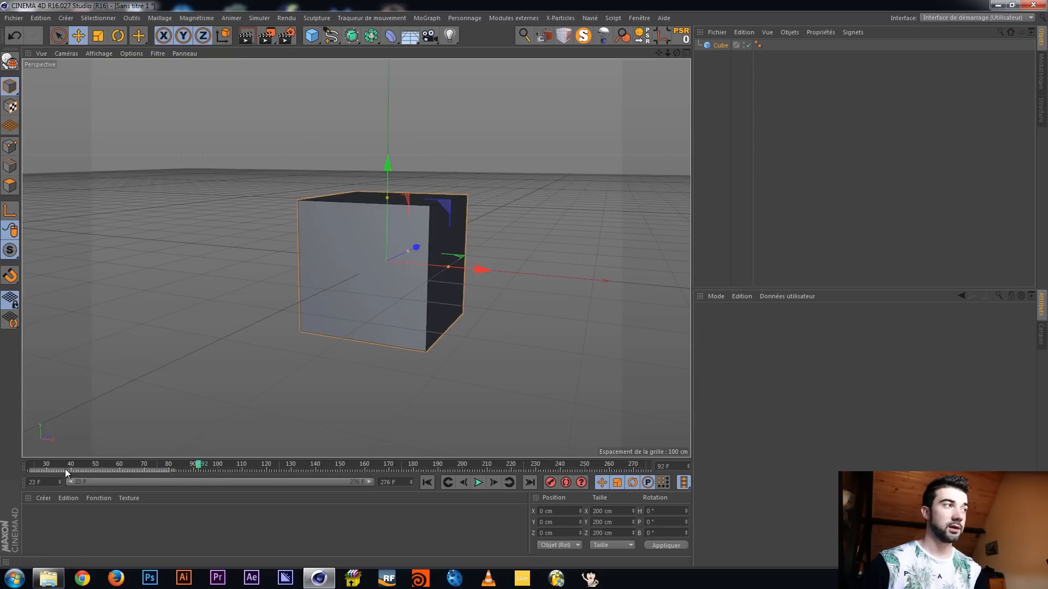
Set the project's start frame to 0 and move the playhead to frame 23
double_click(33, 483)
type("0")
left_click(101, 538)
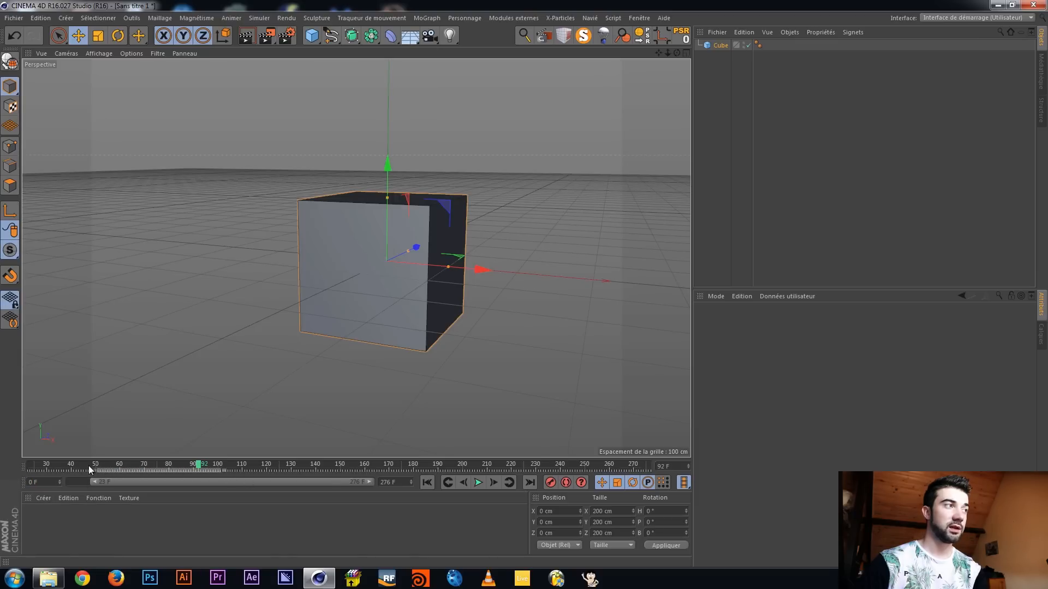
left_click(31, 473)
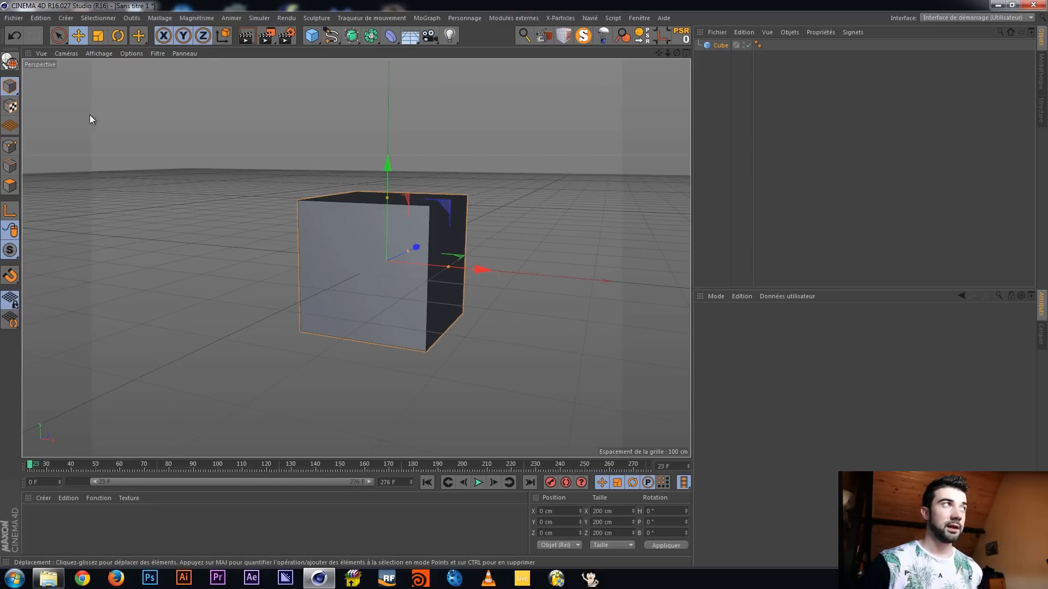
Turn on automatic keyframing and extend the preview range back to frame 0, with the playhead at frame 0
left_click(566, 487)
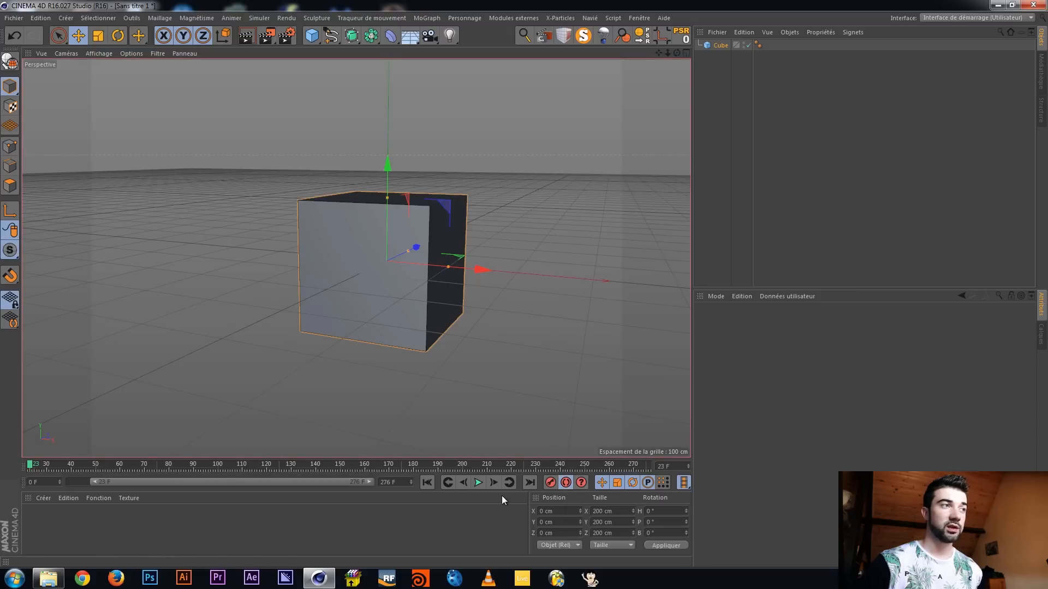
left_click_drag(93, 482, 57, 470)
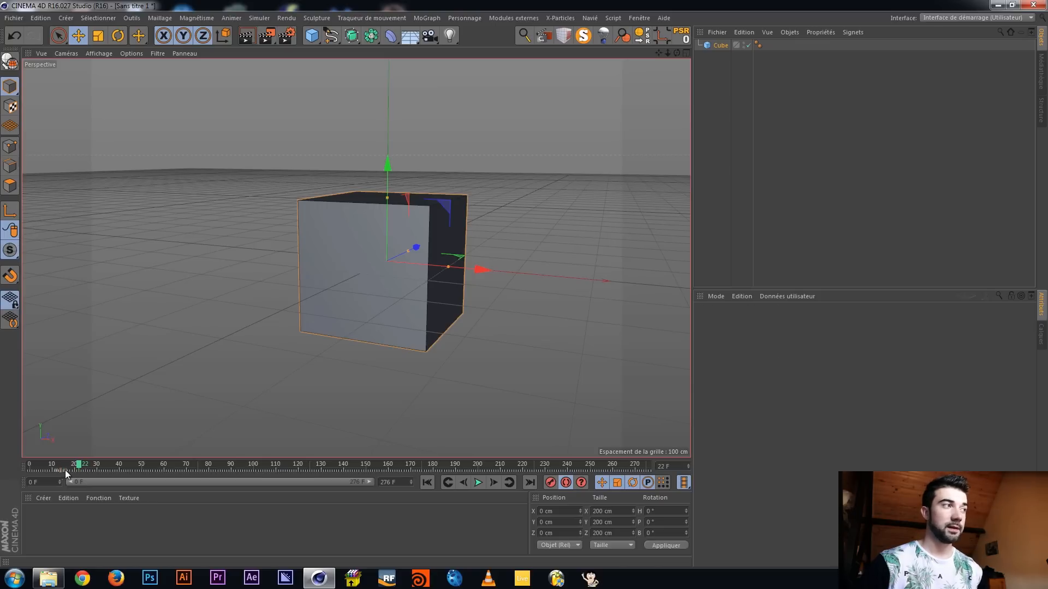
left_click(28, 470)
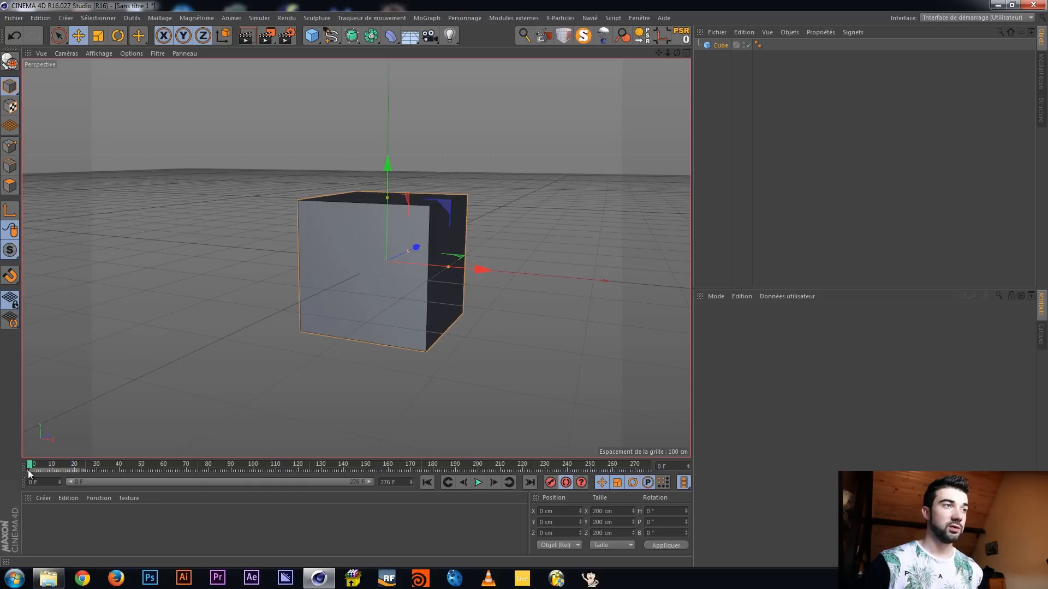
Auto-keyframe the cube at frames 20 and 63, moving it to about X 194, Y 131, Z 120 cm at frame 63
left_click(74, 465)
left_click_drag(273, 349, 214, 258)
left_click_drag(76, 466, 171, 462)
left_click_drag(285, 234, 511, 186)
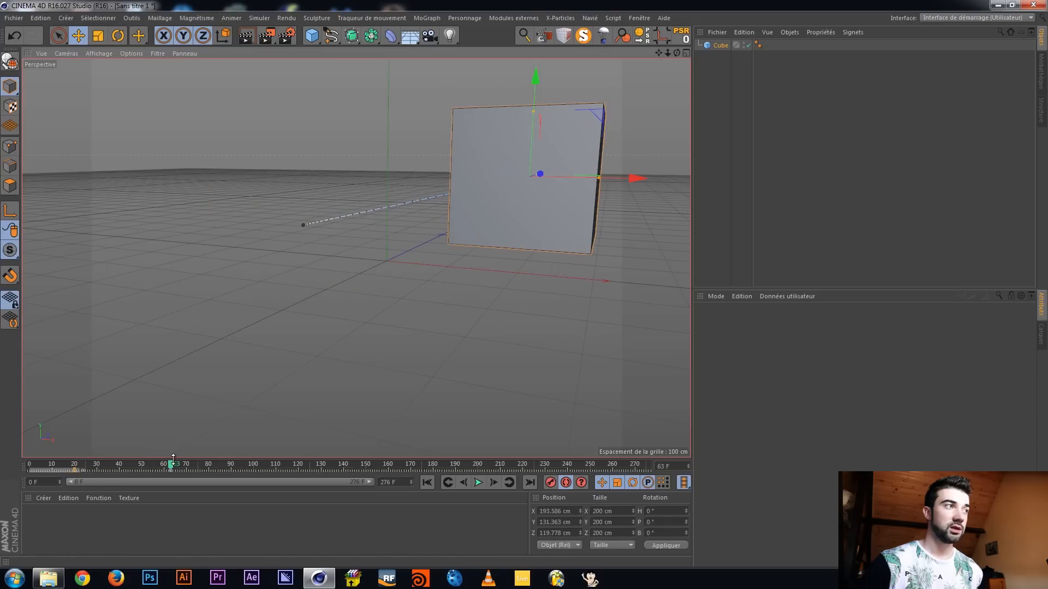
Auto-keyframe the cube at about X 188, Y -90, Z 69 cm on frame 113 and X -236, Y -104, Z -134 cm on frame 154
left_click_drag(171, 463, 283, 465)
left_click_drag(508, 249, 489, 372)
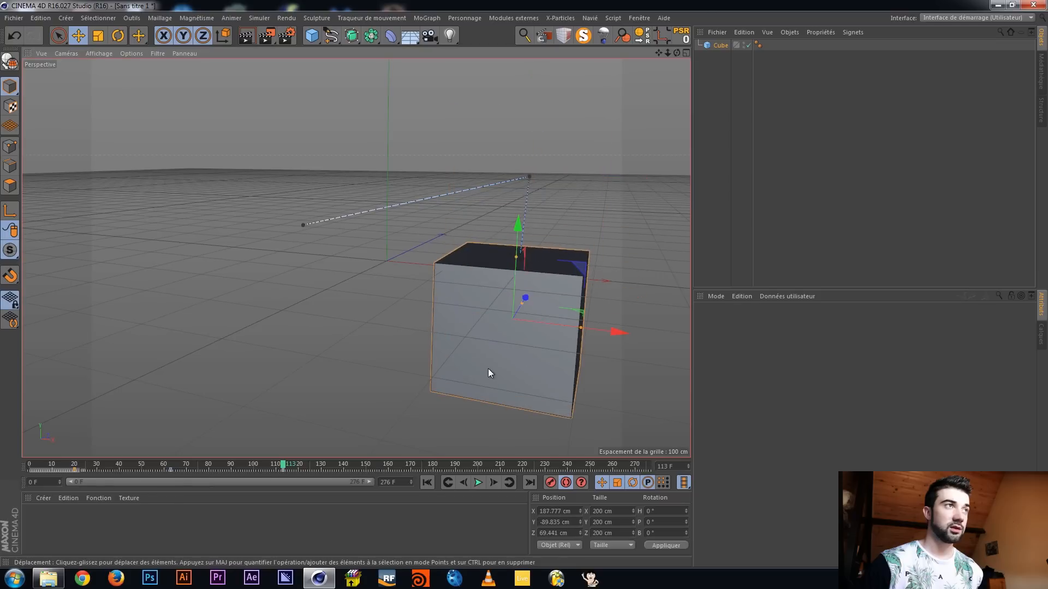
left_click_drag(282, 466, 374, 466)
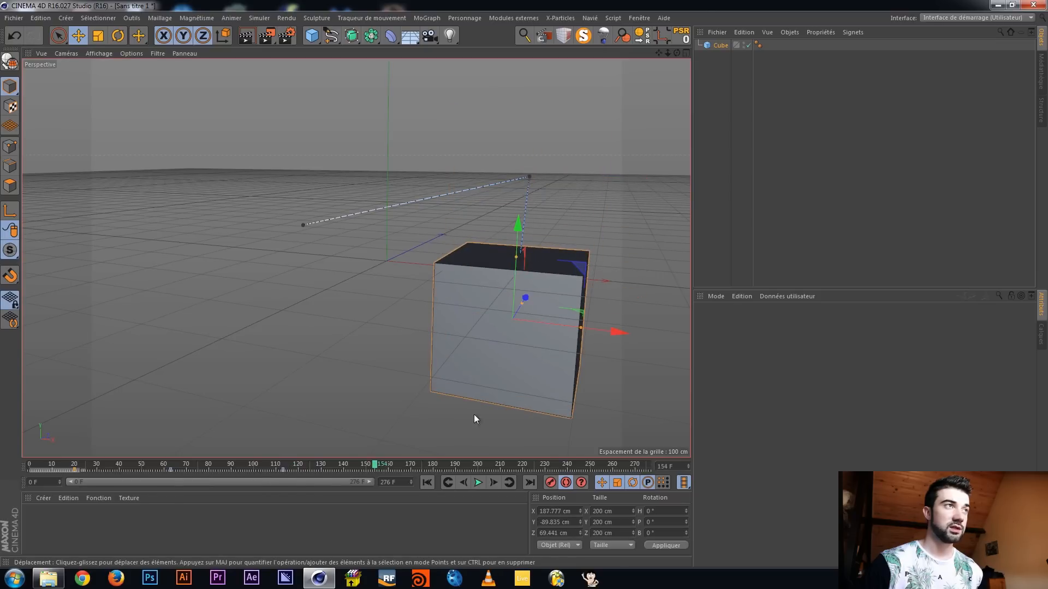
left_click_drag(473, 415, 242, 378)
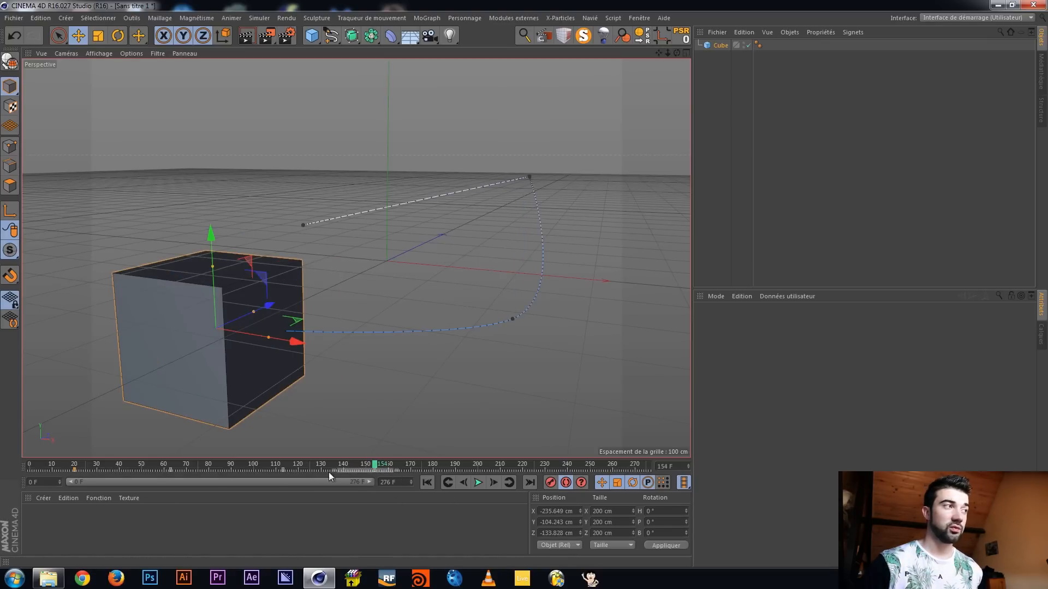
Retime the cube's four keyframes by stretching them across frames 14 to 199
left_click_drag(57, 469, 35, 470)
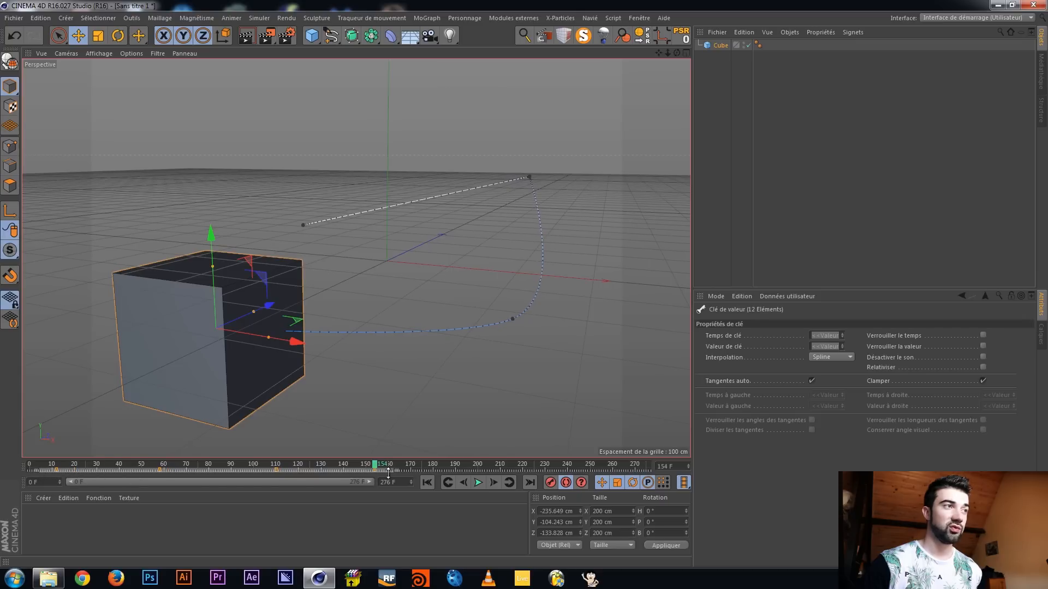
left_click_drag(398, 471, 486, 472)
left_click(528, 469)
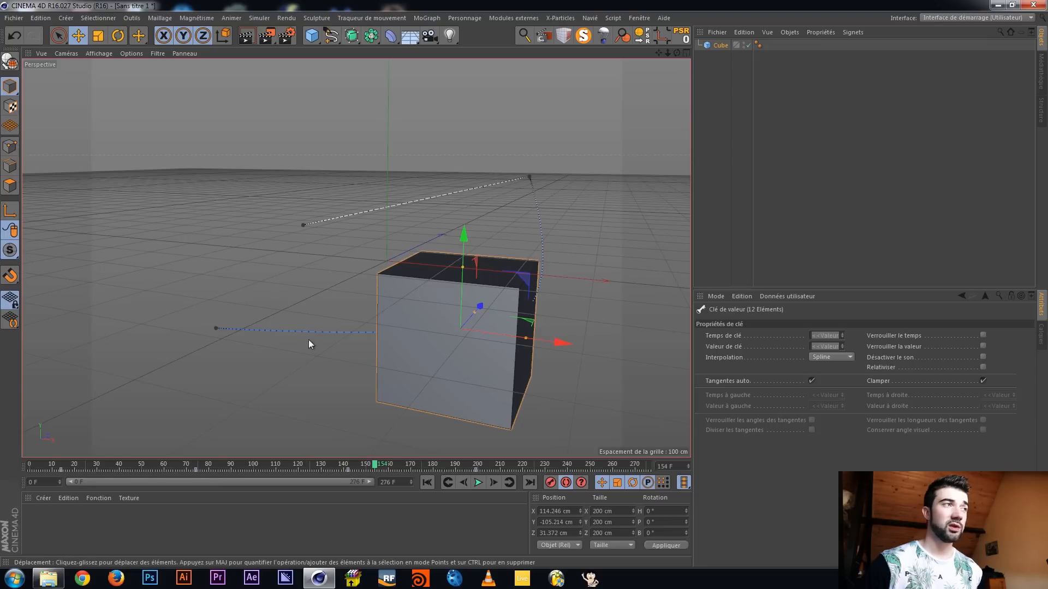
Reshape the cube's motion path by moving its first keyframe point, at frame 14, in the viewport
scroll(248, 336, "up", 5)
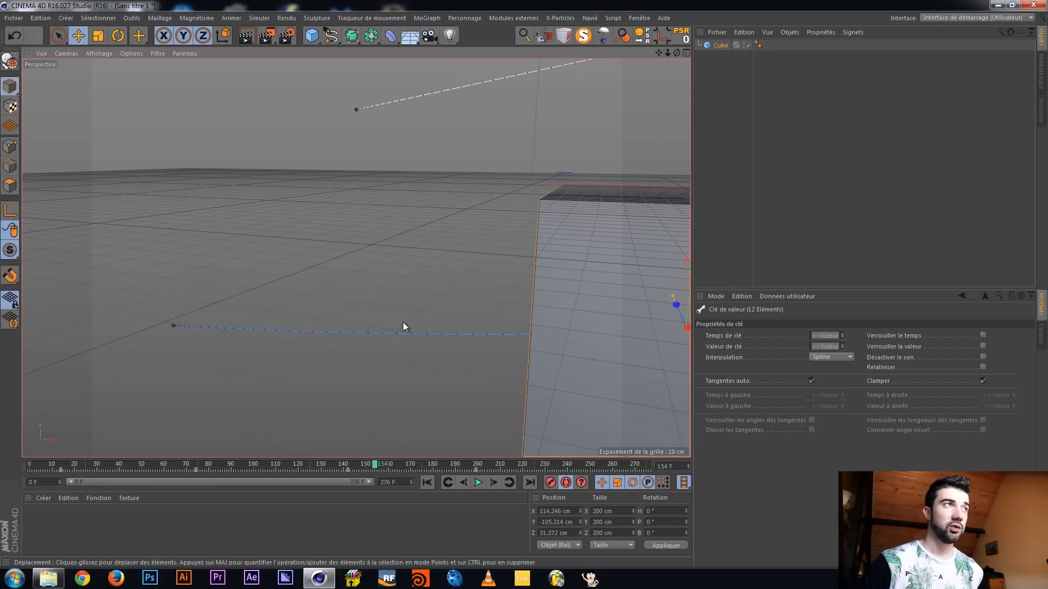
scroll(403, 322, "down", 5)
left_click(379, 185)
left_click_drag(379, 185, 464, 166)
left_click_drag(301, 190, 350, 152)
Examine the cube's motion path and the spacing of its dots around the keyframe points from several angles
middle_click_drag(569, 303, 497, 304, "alt")
scroll(211, 295, "up", 2)
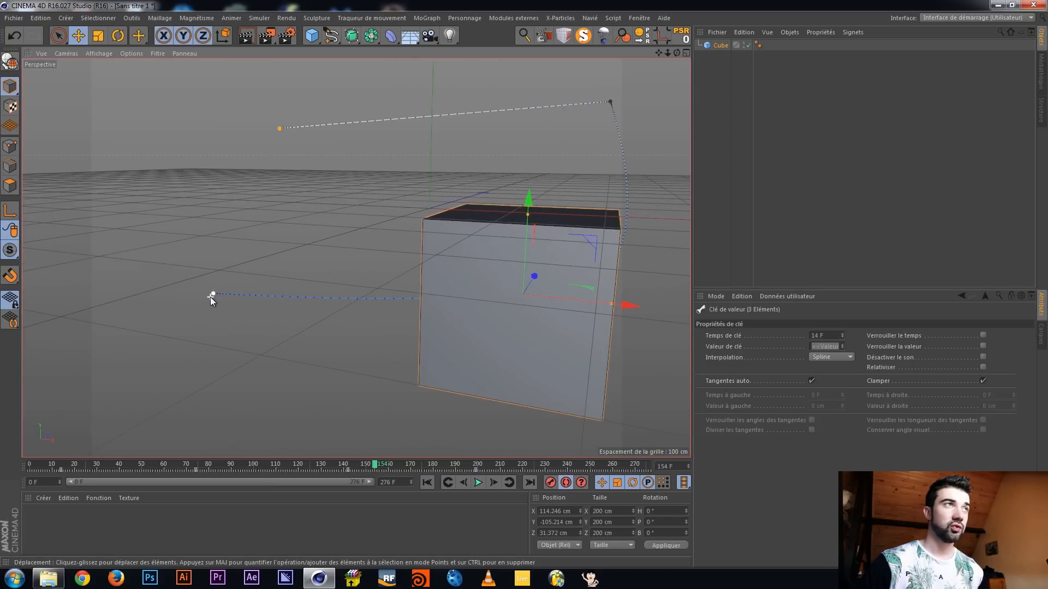
scroll(571, 248, "down", 2)
middle_click_drag(571, 248, 498, 269, "alt")
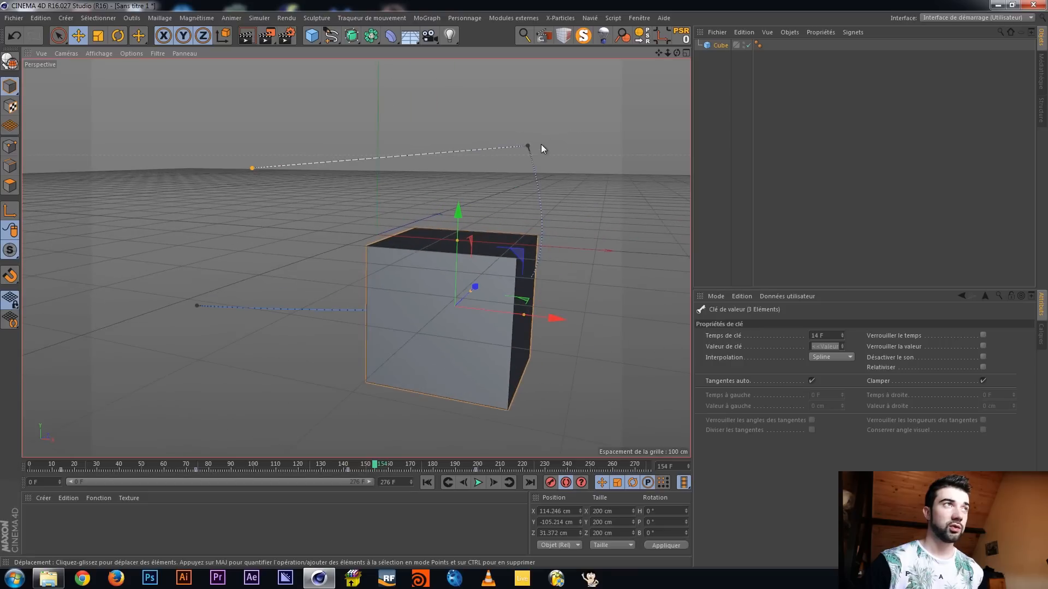
left_click_drag(521, 298, 602, 245, "alt")
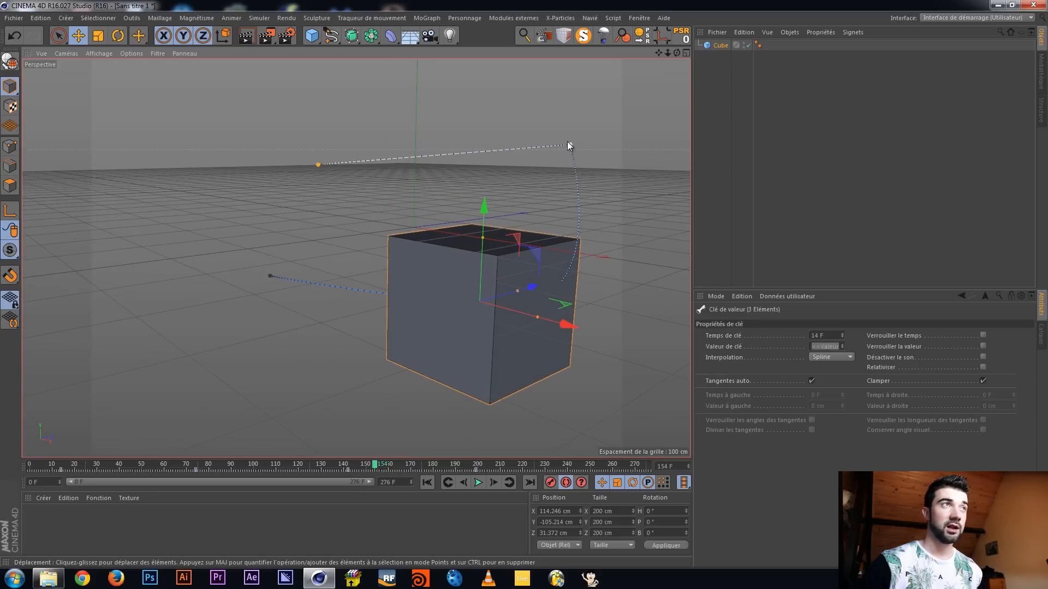
scroll(570, 150, "up", 6)
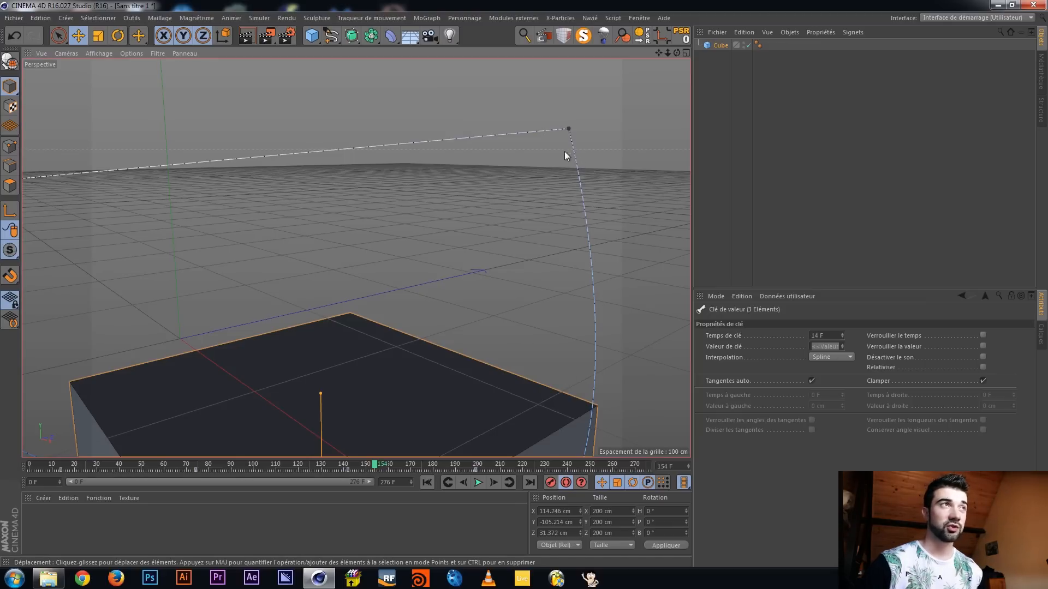
scroll(526, 220, "down", 6)
scroll(424, 307, "down", 2)
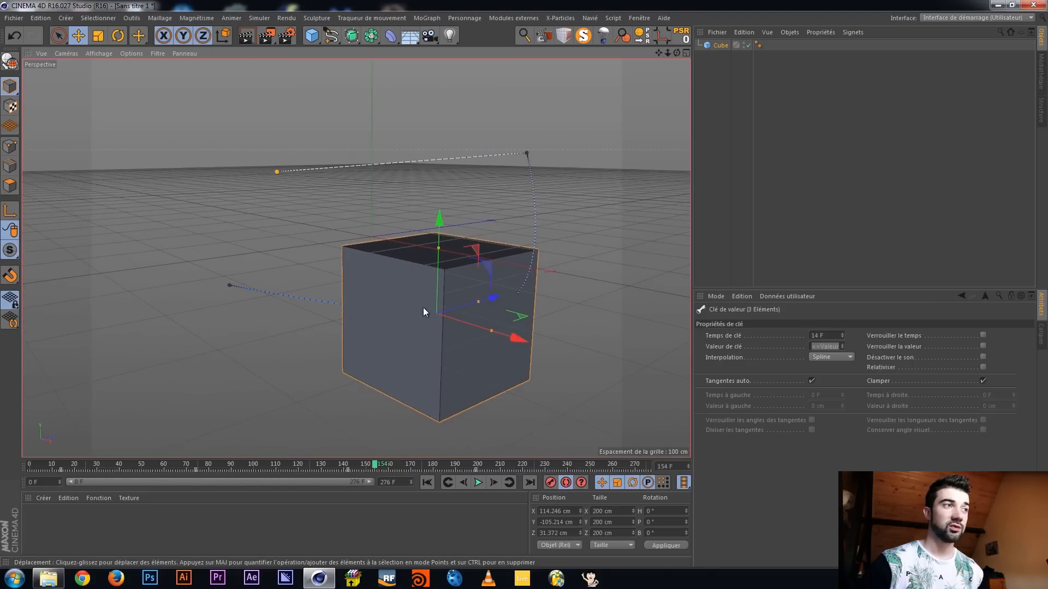
Play the cube's four-keyframe animation from the first frame and stop it
left_click(428, 482)
left_click(479, 483)
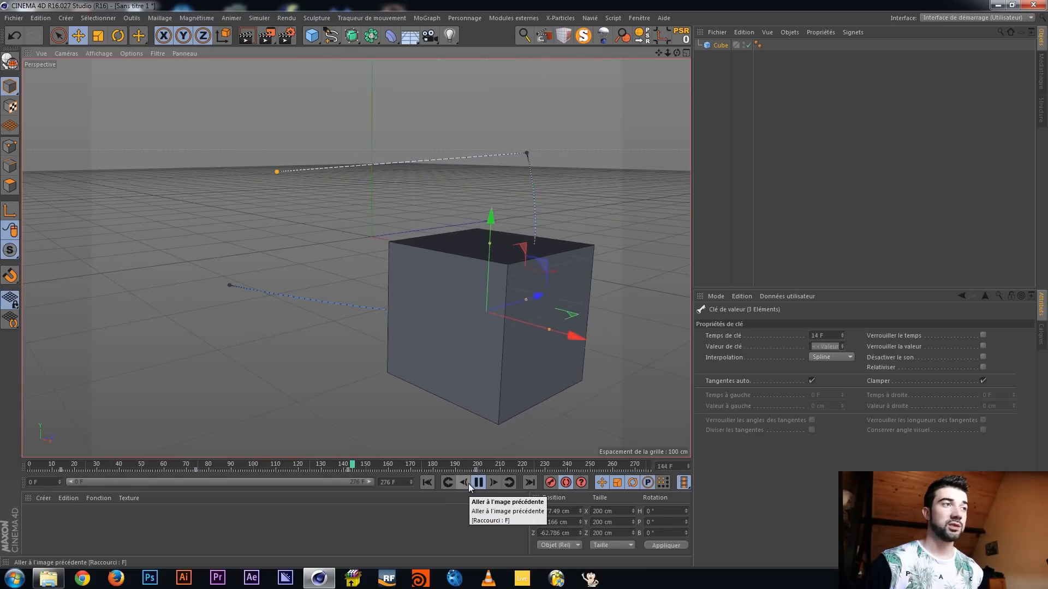
left_click(474, 483)
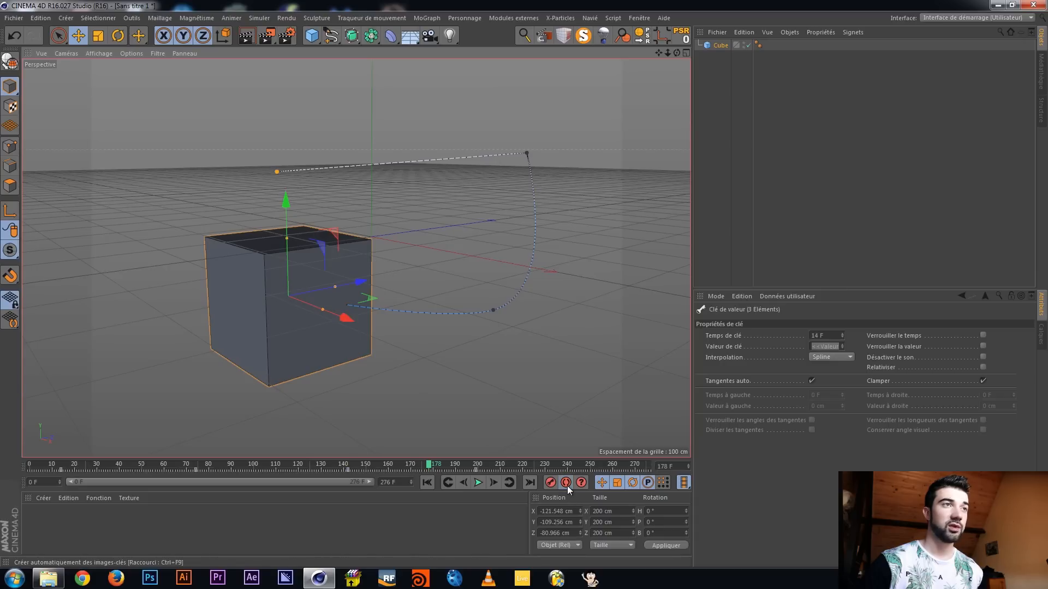
Select the cube's last keyframe, go to frame 199 and look at the available interpolation types, keeping Spline
left_click(475, 469)
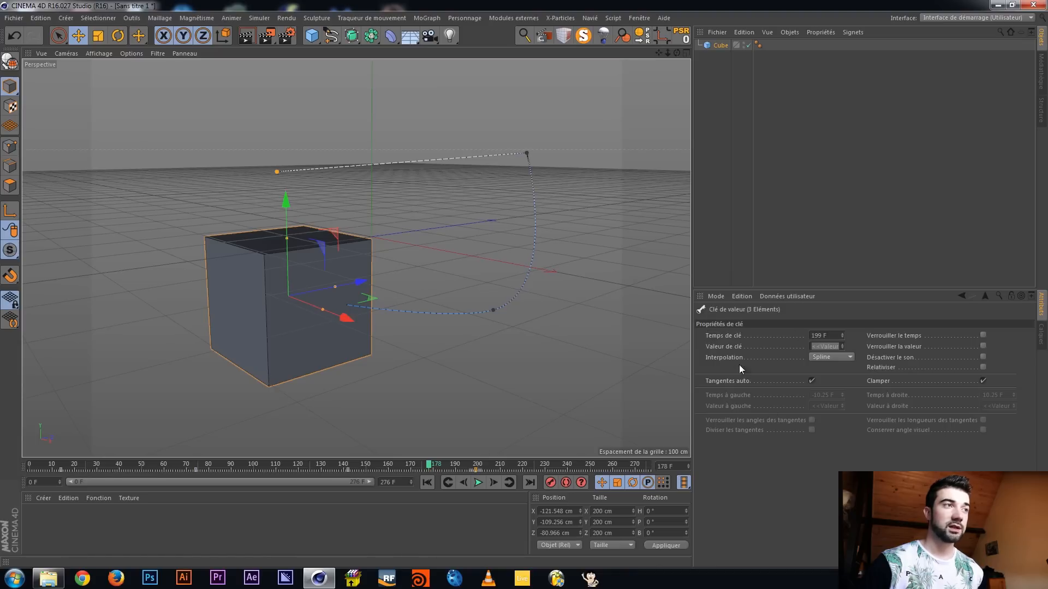
left_click(475, 465)
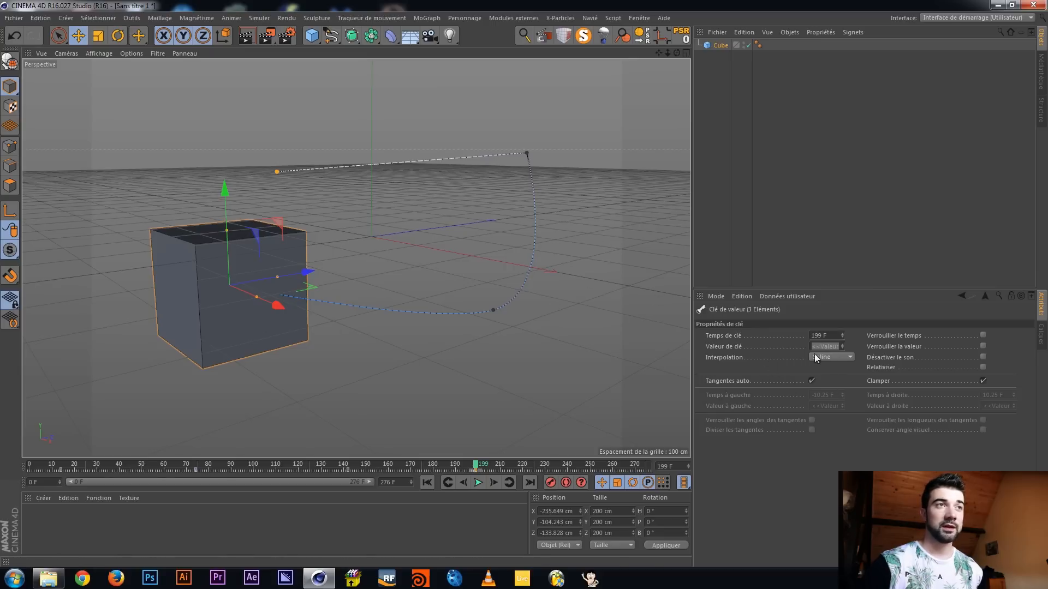
left_click(843, 358)
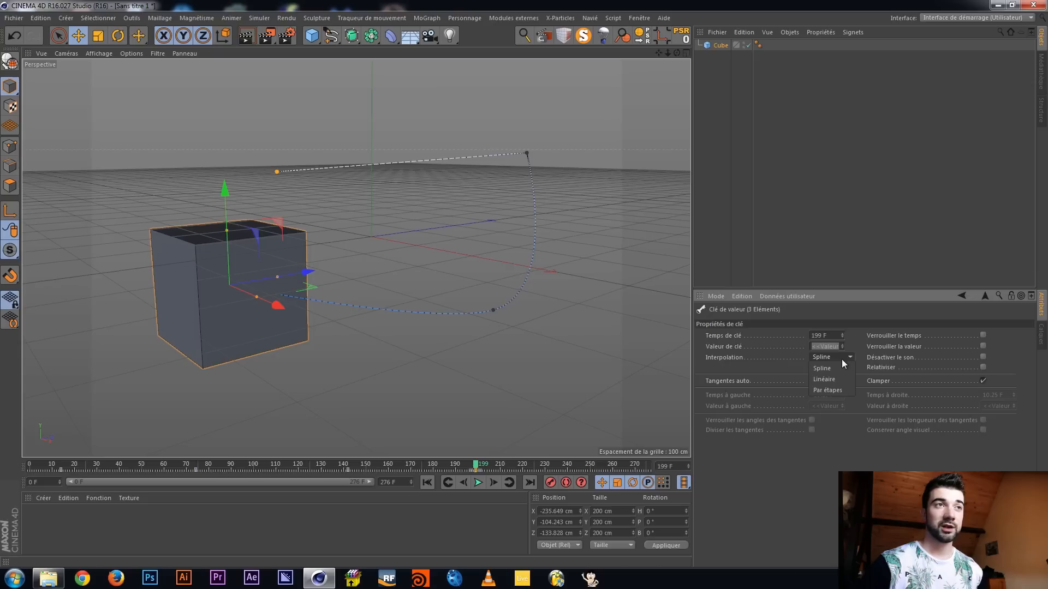
left_click(754, 369)
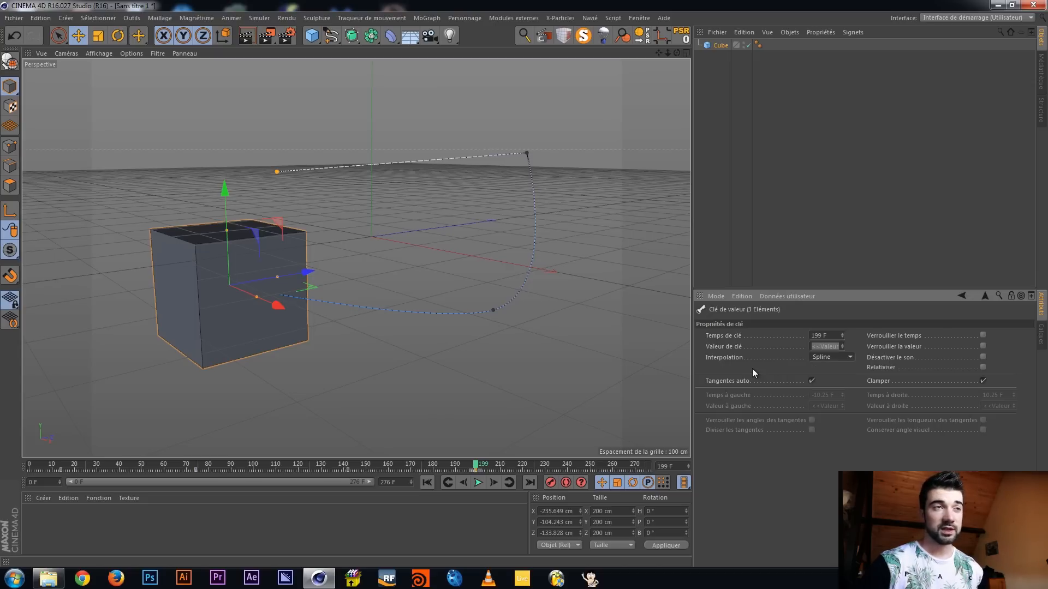
Toggle automatic tangents off and back on for the keyframe at frame 199
left_click(811, 381)
left_click(811, 381)
left_click(811, 381)
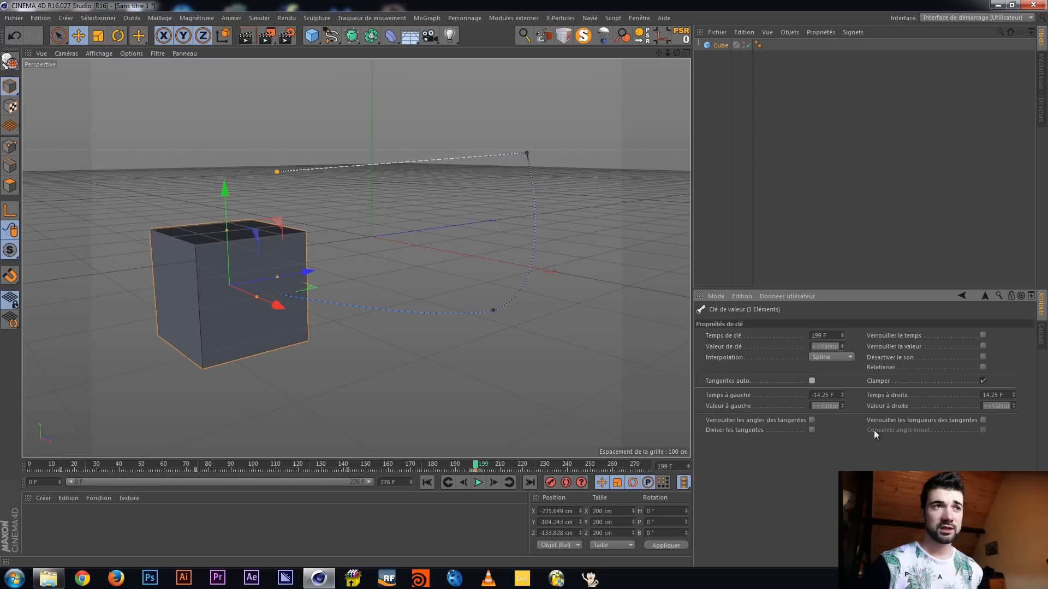
left_click(812, 380)
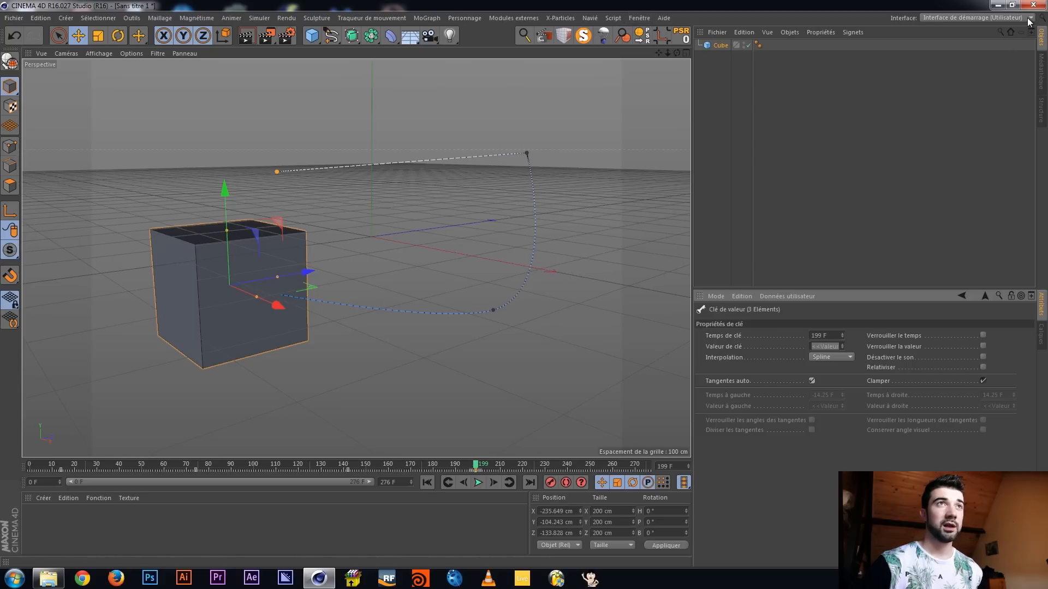
Switch to the Animation layout to view its docked timeline and return to the Interface de démarrage (Utilisateur) layout
left_click(999, 17)
left_click(960, 28)
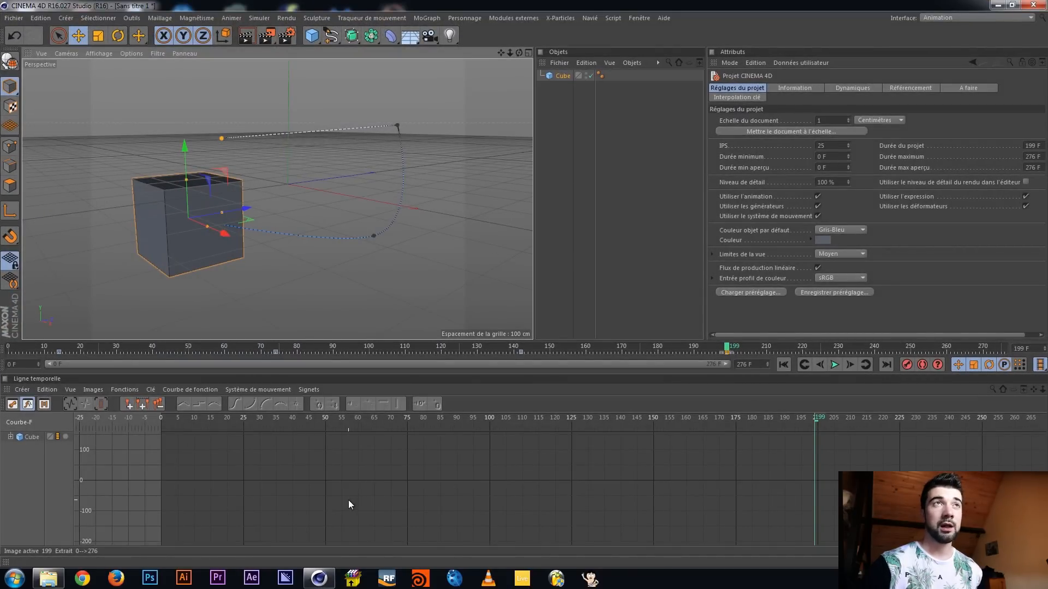
left_click(955, 19)
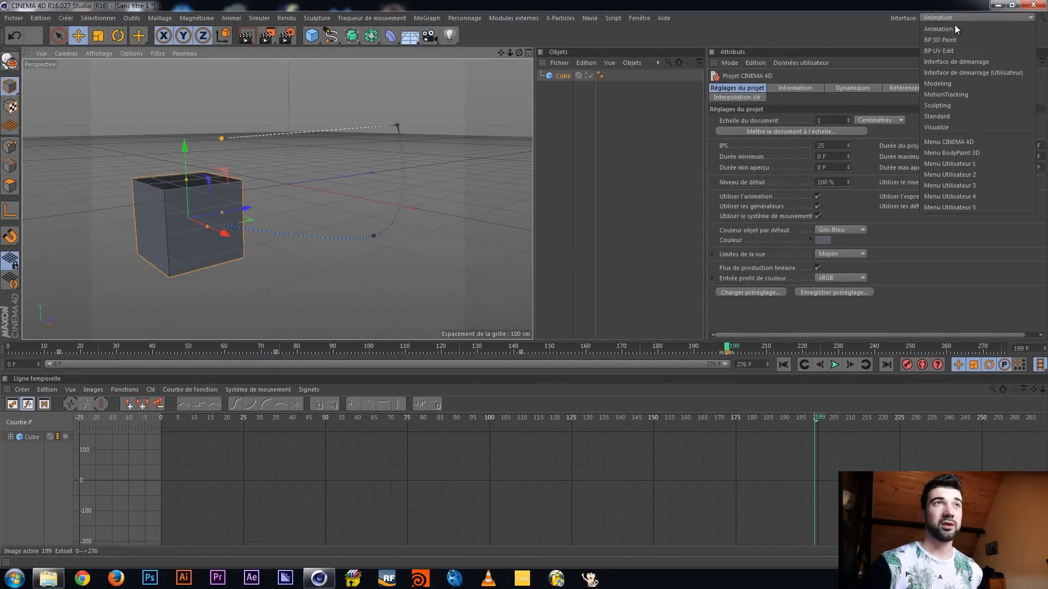
left_click(960, 70)
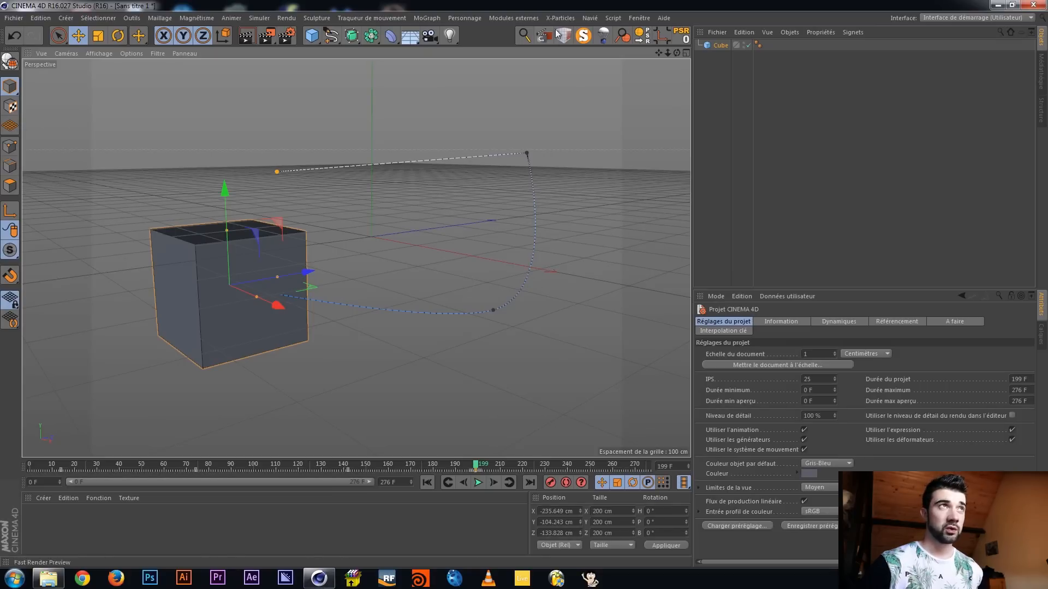
Open the timeline (Ligne temporelle) as a floating window and try several positions for it over the interface
left_click(648, 16)
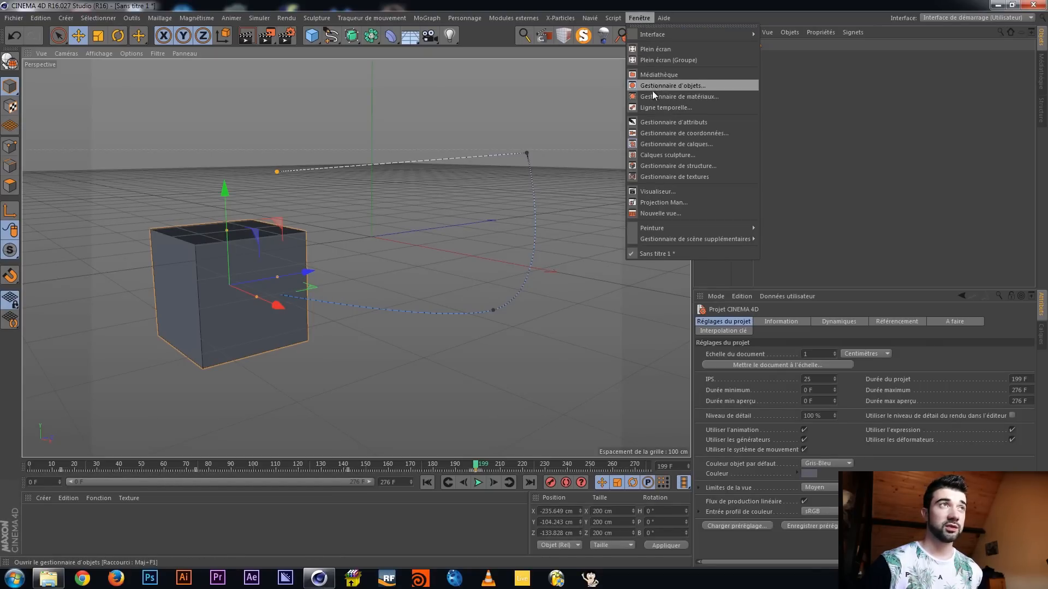
left_click(657, 108)
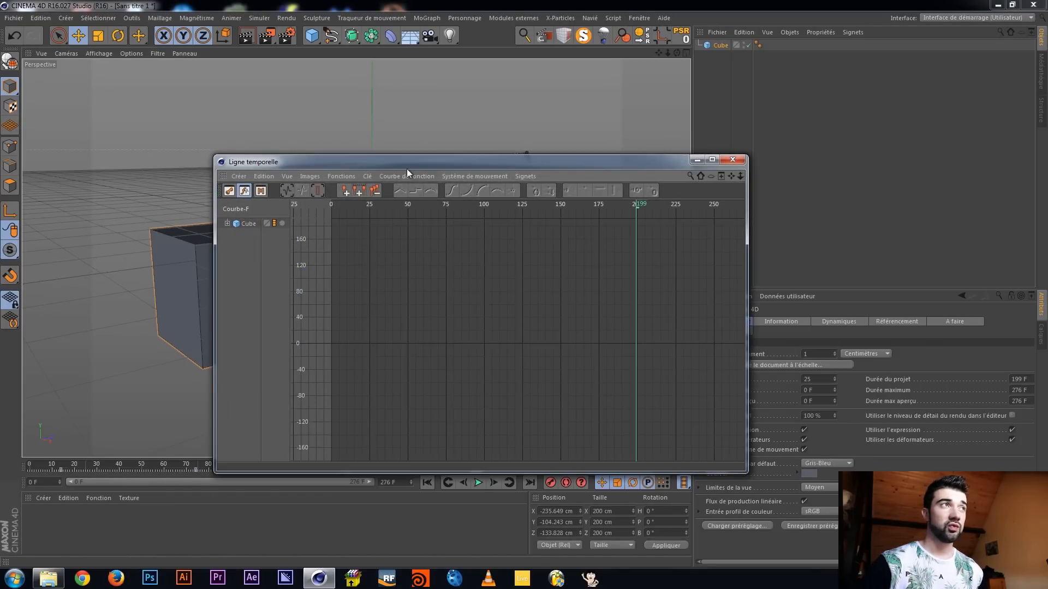
left_click_drag(409, 165, 598, 122)
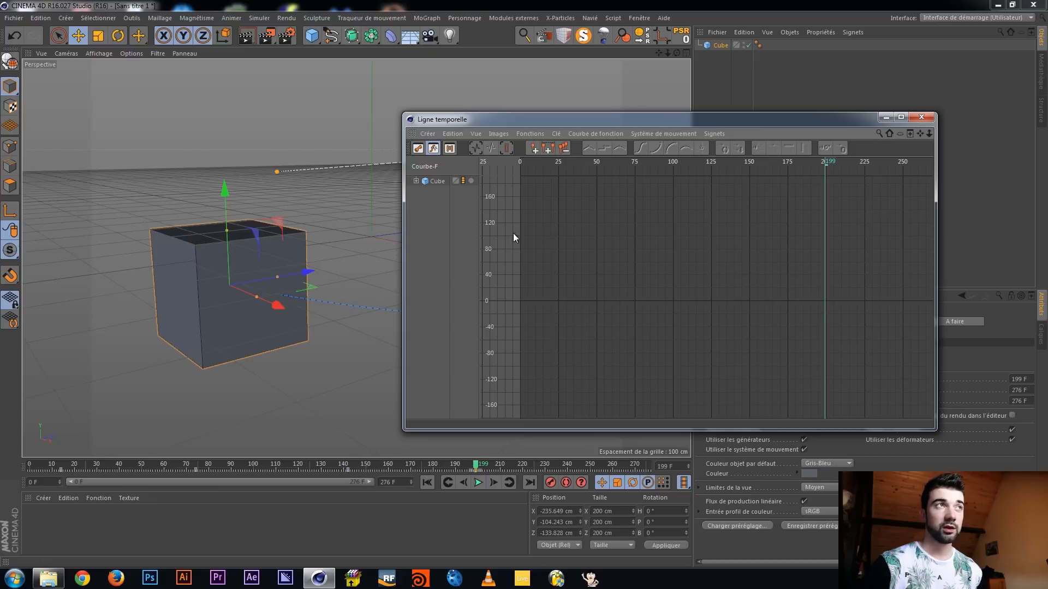
left_click_drag(580, 120, 1045, 134)
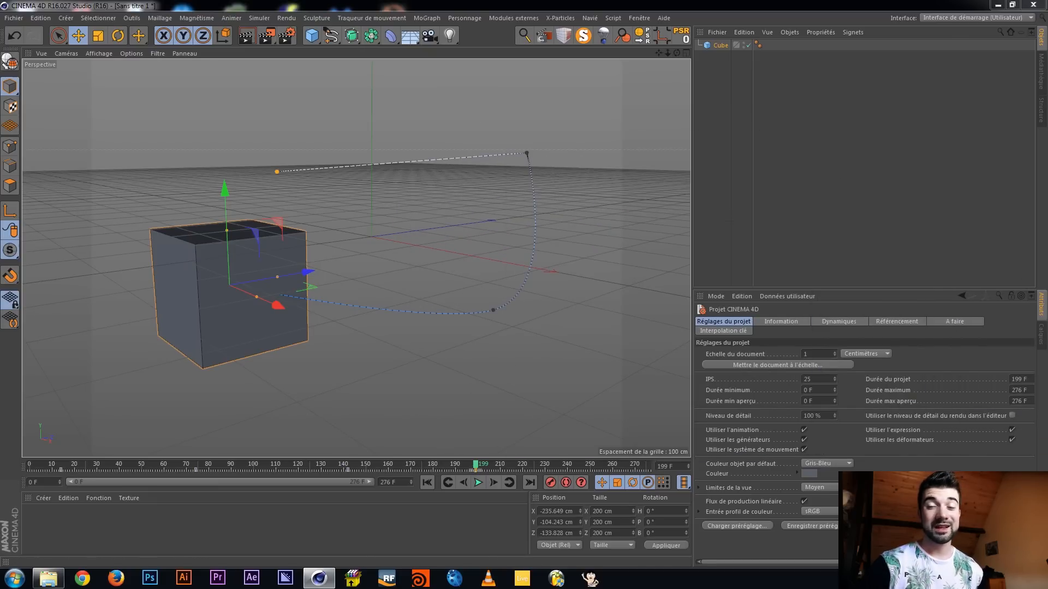
left_click_drag(1045, 134, 696, 113)
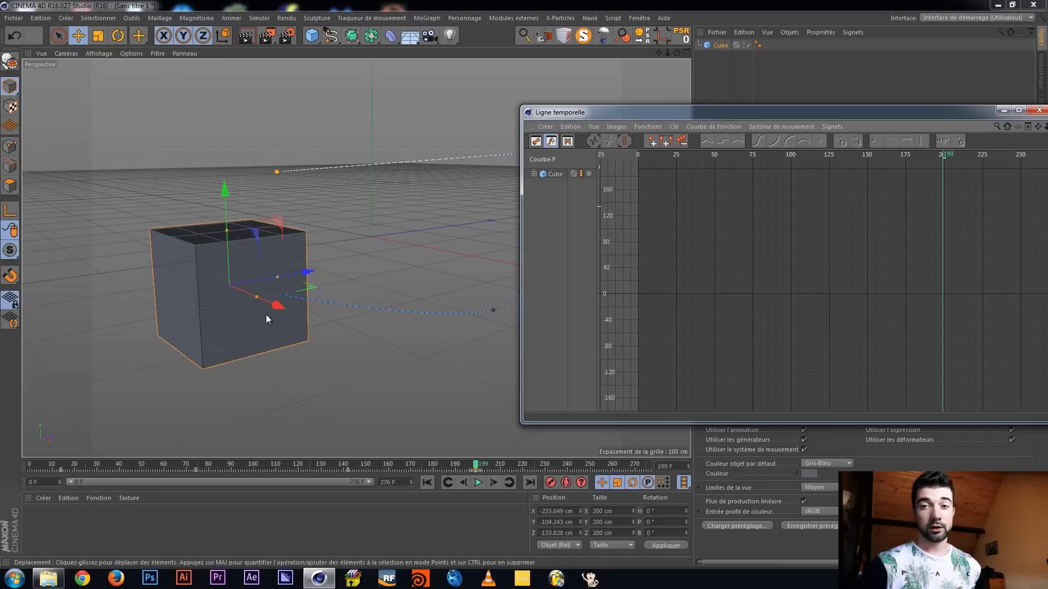
left_click_drag(724, 113, 515, 152)
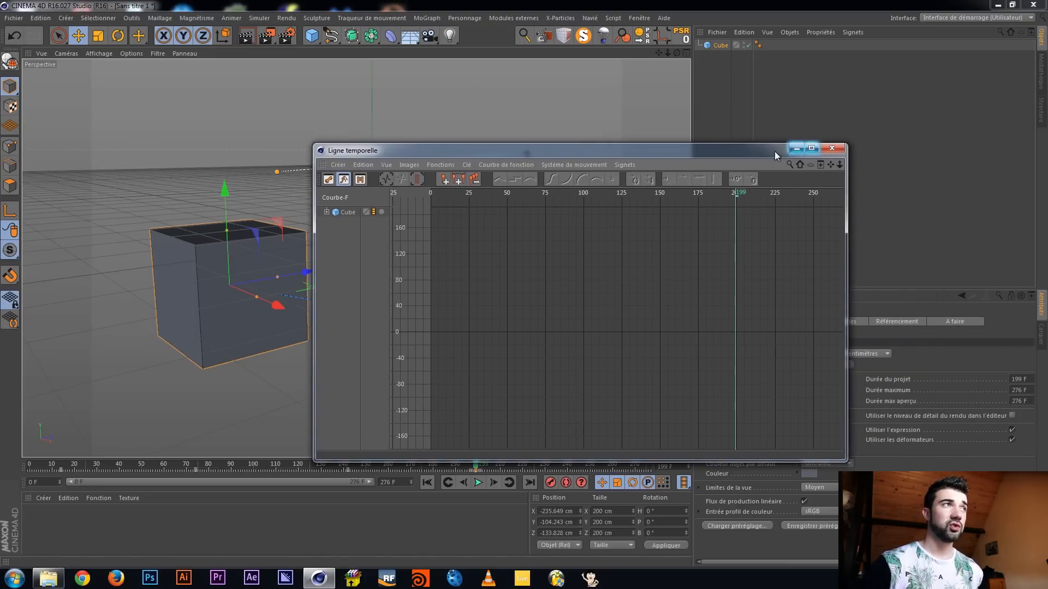
Show the timeline in key mode and expand the cube's Position, Scale and Rotation tracks
left_click(328, 180)
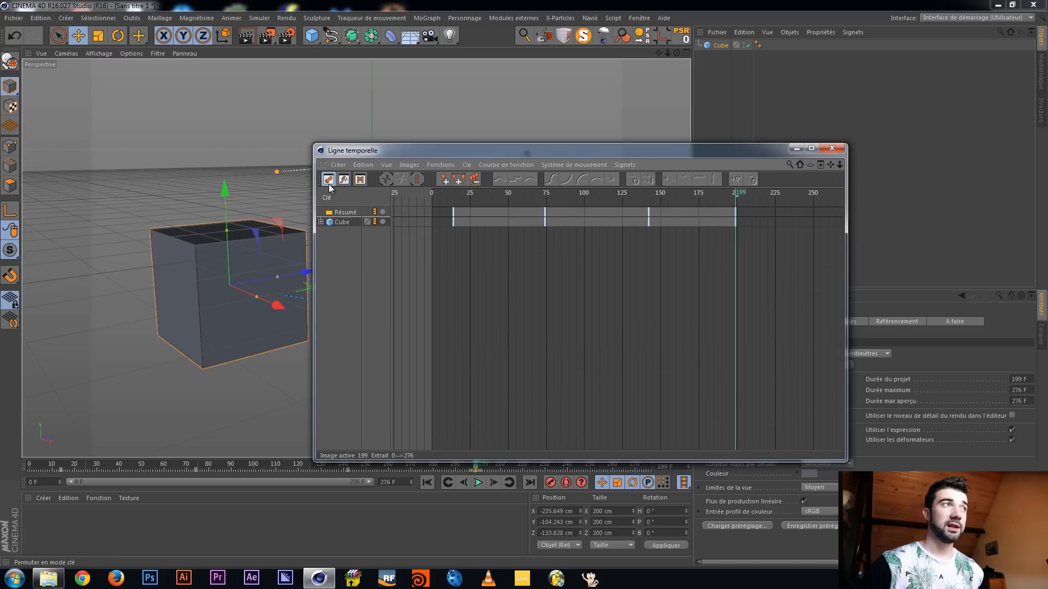
left_click(321, 223)
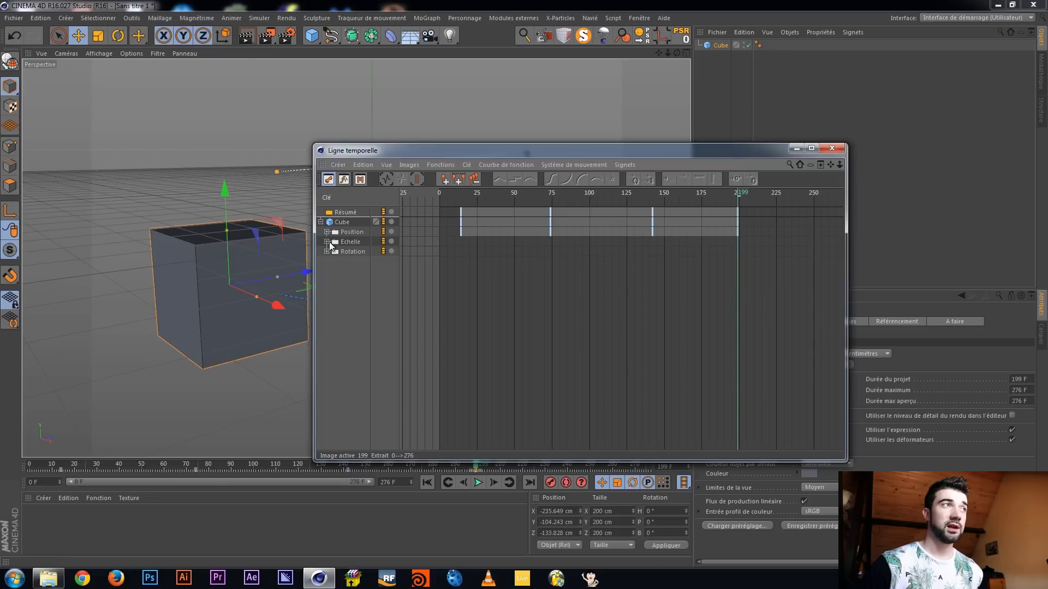
left_click(326, 232)
left_click(326, 272)
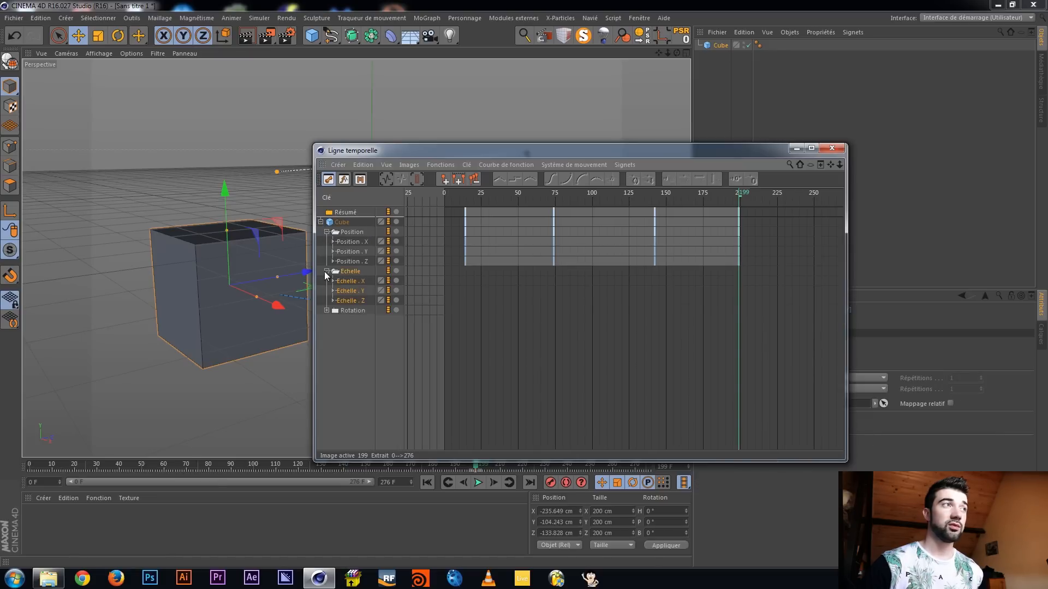
left_click(327, 310)
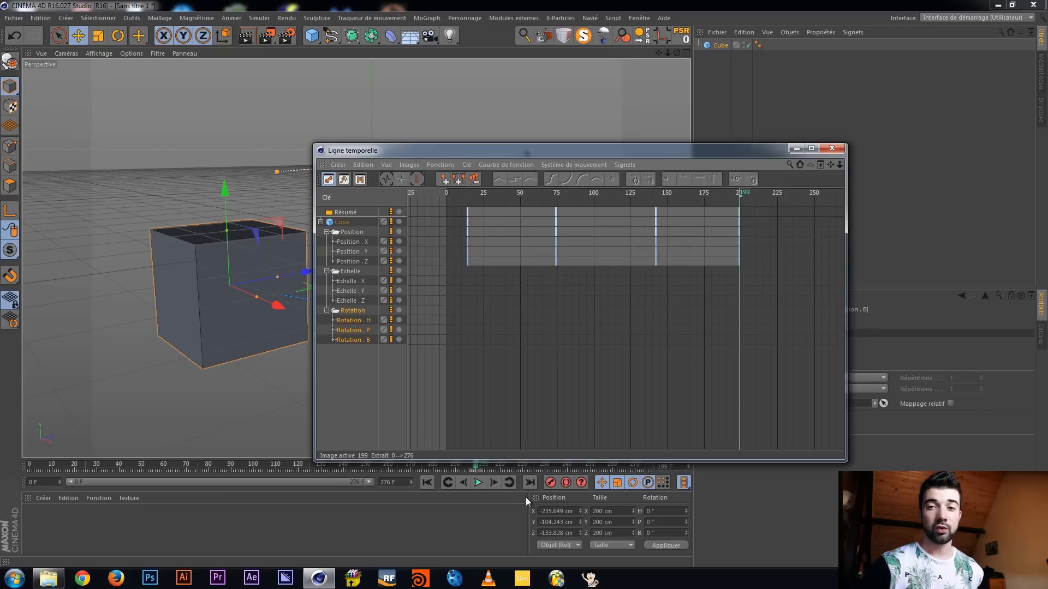
Keyframe the cube's Y size at frame 199, and at frame 232 with a value of 239 cm
left_click_drag(523, 151, 315, 149)
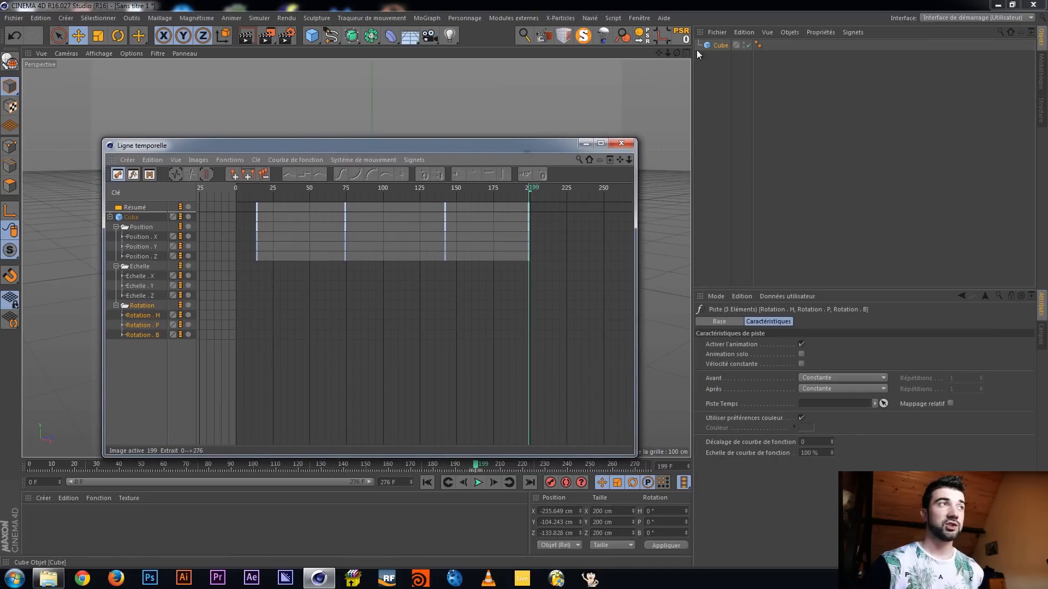
left_click_drag(381, 151, 373, 151)
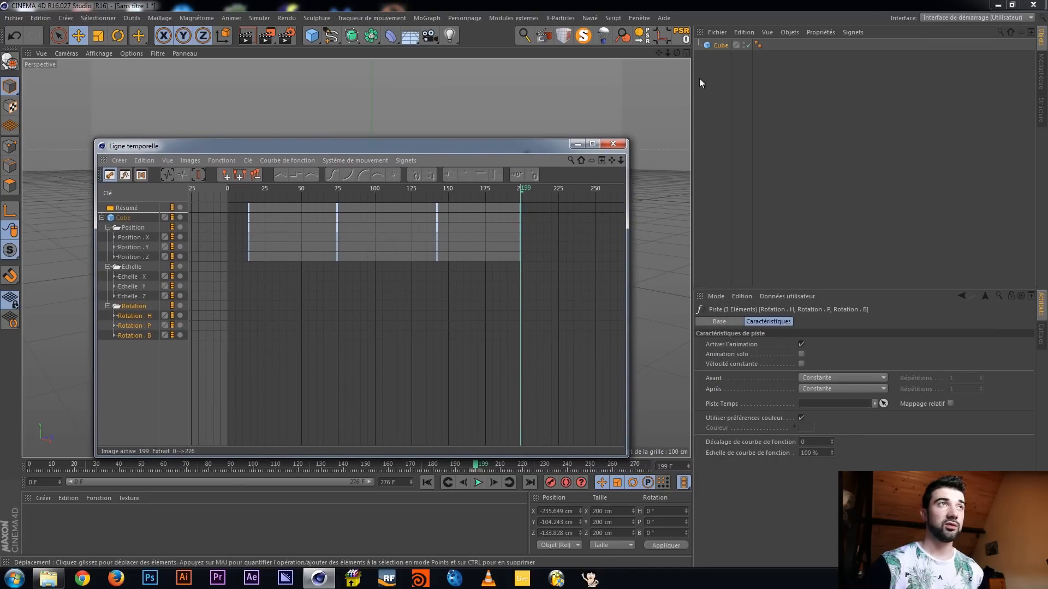
left_click(720, 46)
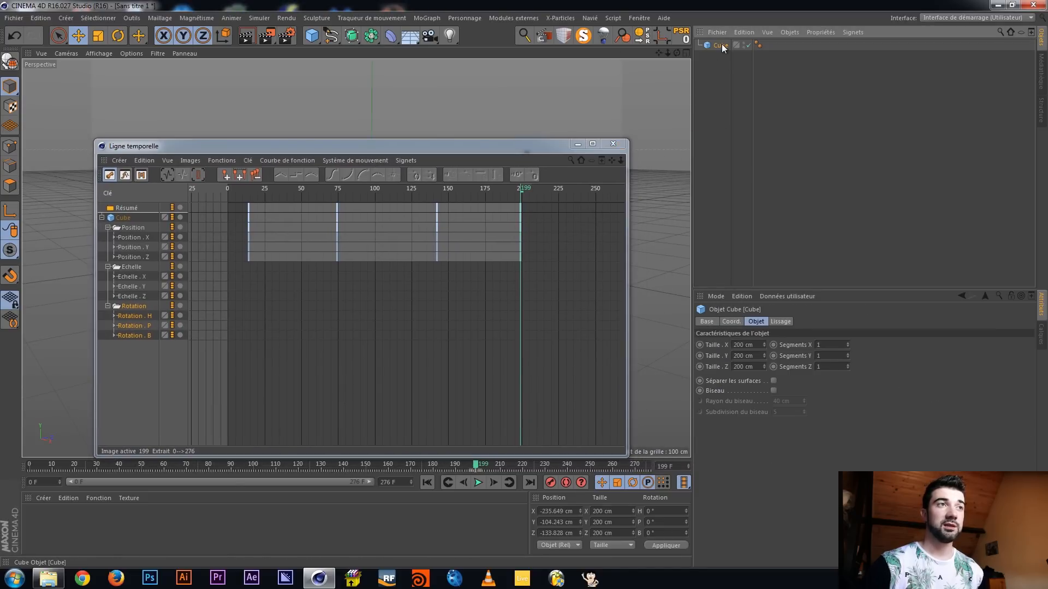
left_click(701, 356)
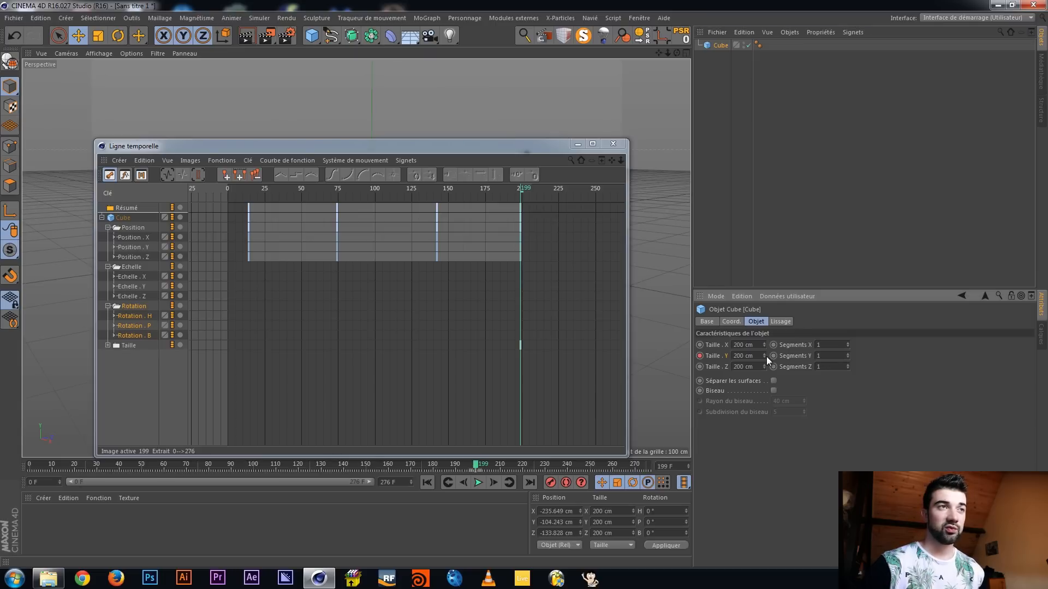
left_click_drag(477, 469, 549, 468)
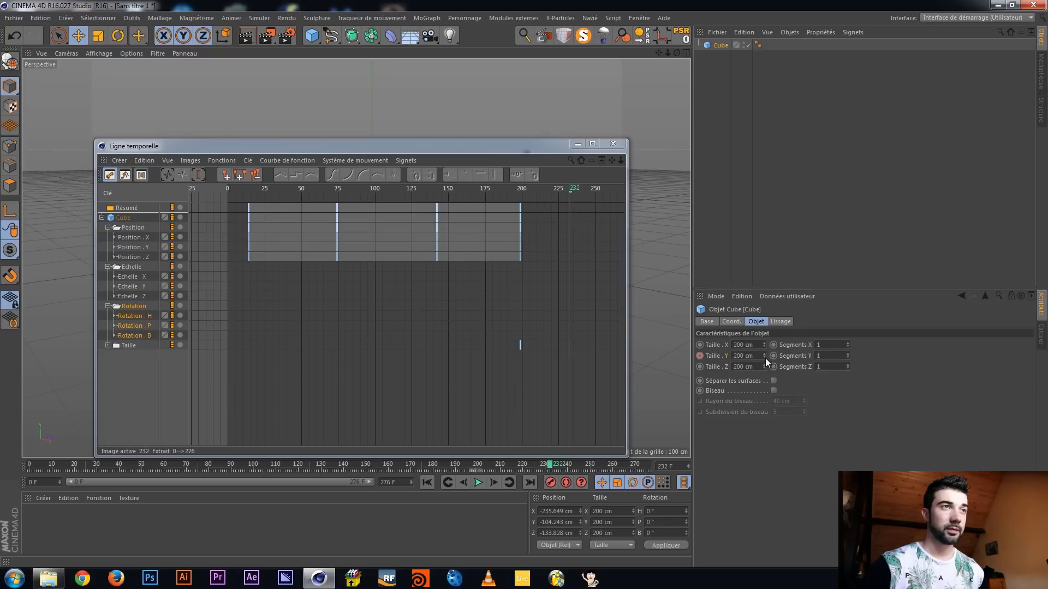
left_click_drag(764, 358, 764, 340)
left_click(700, 356)
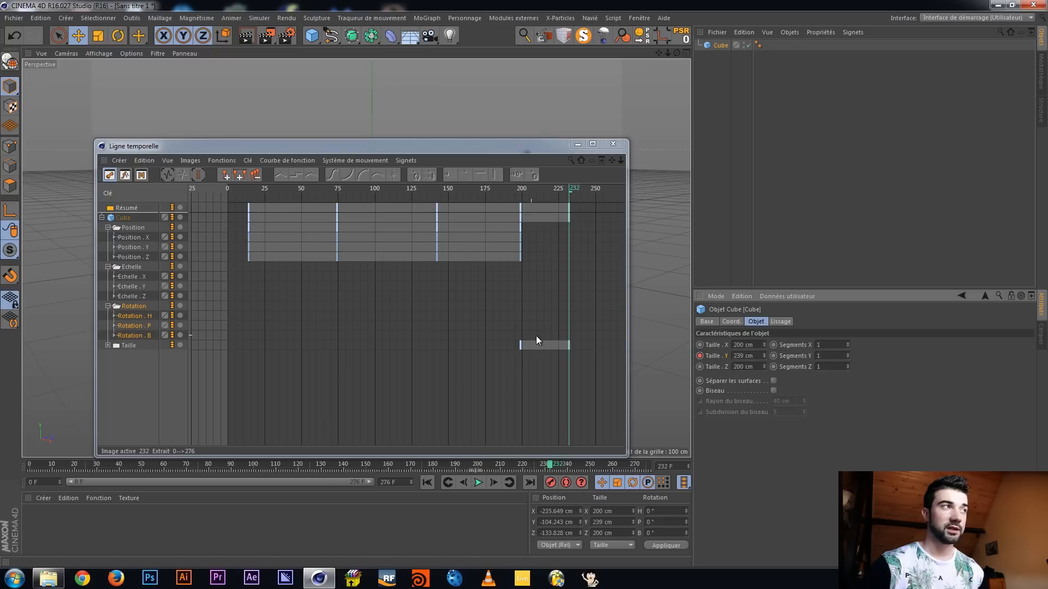
Expand the cube's Size track in the timeline and delete the Y size animation track
left_click(109, 343)
left_click(107, 345)
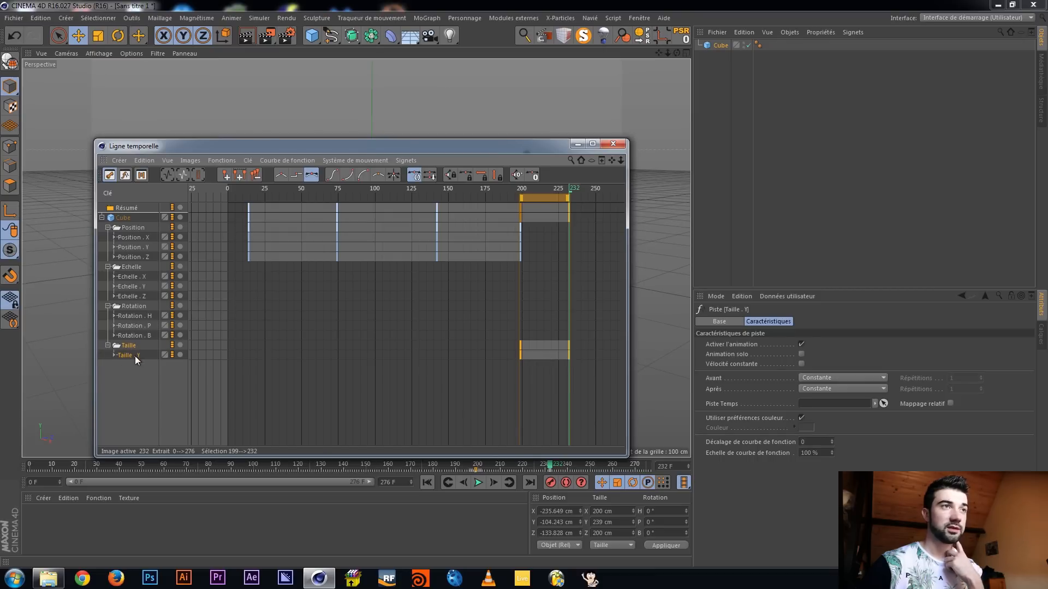
left_click(719, 46)
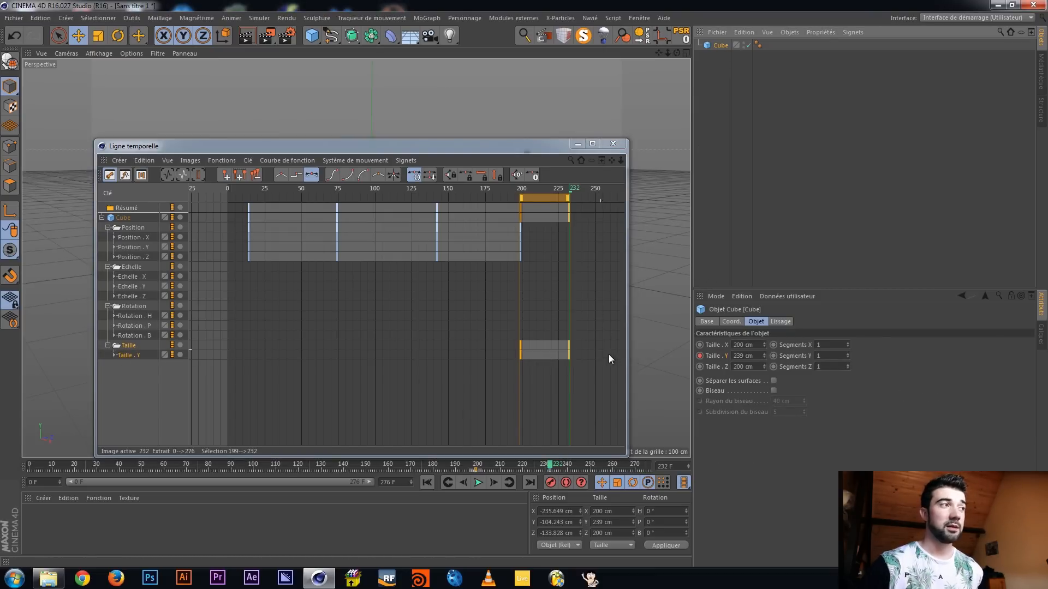
right_click(707, 358)
mouse_move(793, 364)
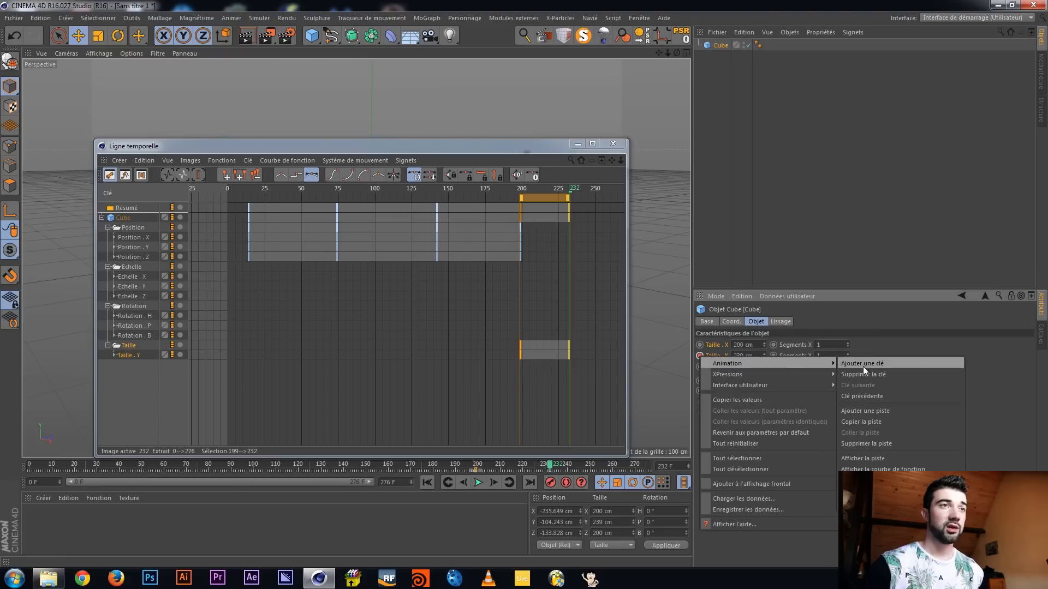
left_click(879, 444)
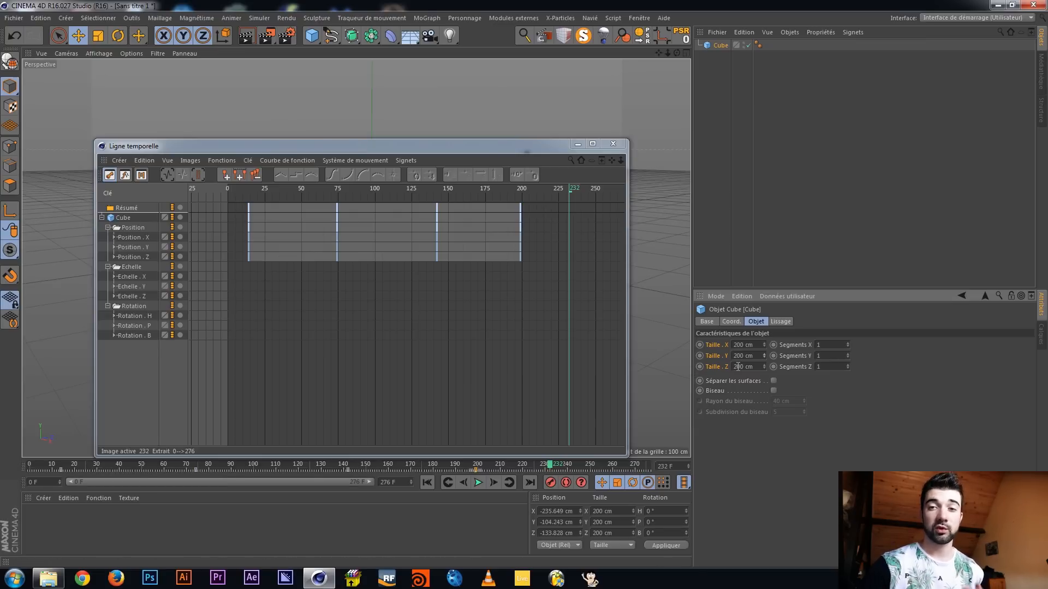
Select all of the cube's keys, reduce the selection to the frame 199 keys and unfold the Position X track's inline curve
left_click_drag(441, 146, 786, 177)
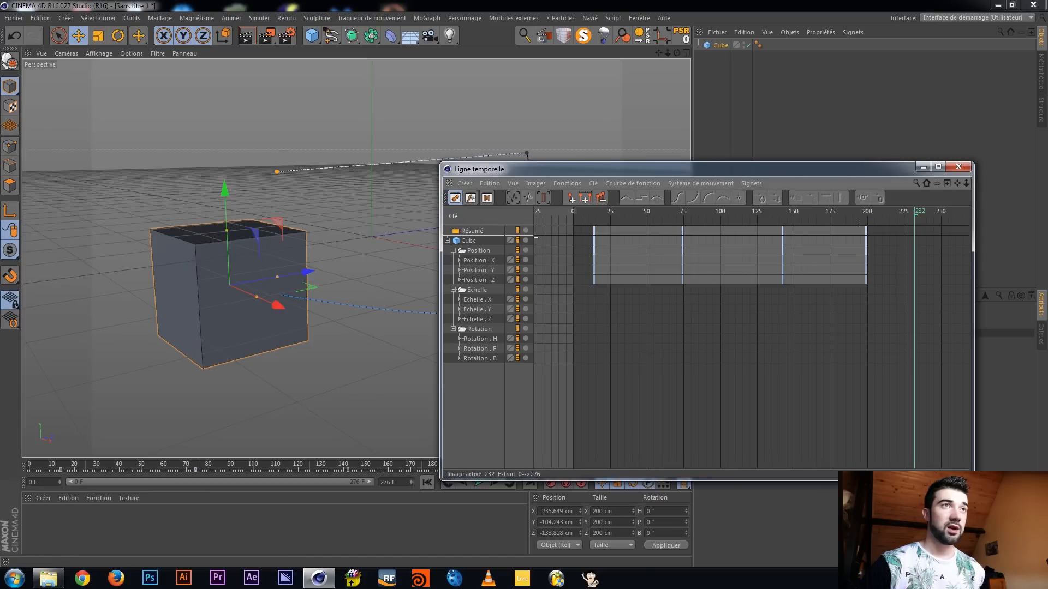
left_click_drag(875, 230, 546, 223)
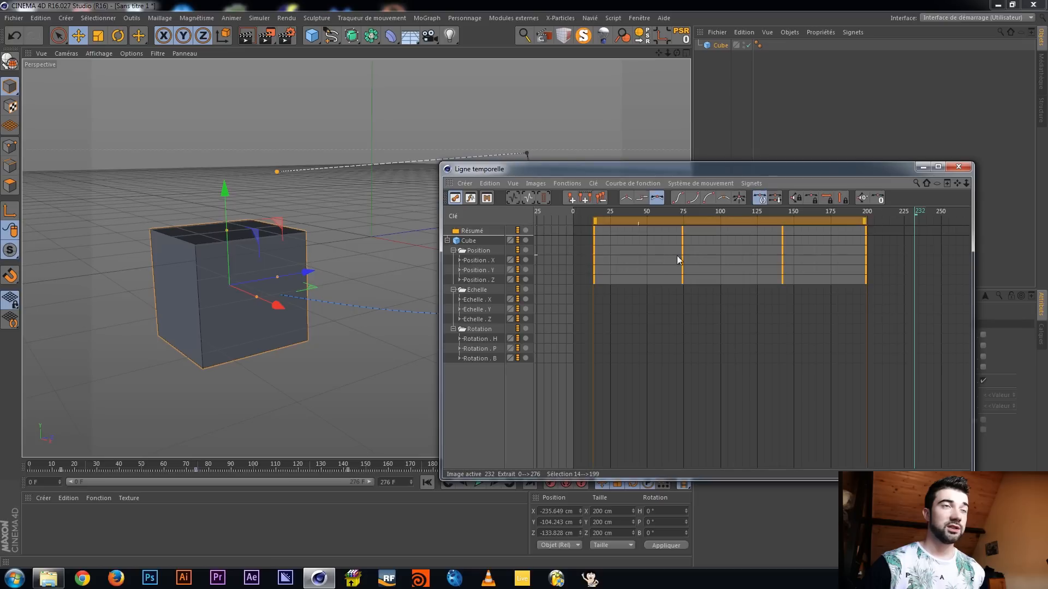
left_click(884, 338)
left_click(865, 244)
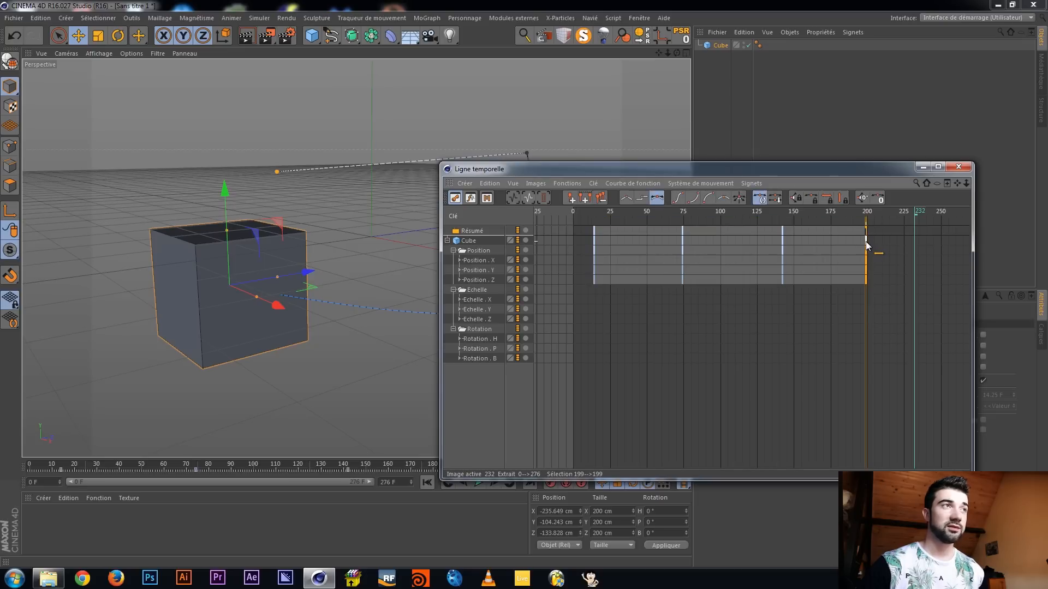
left_click(459, 261)
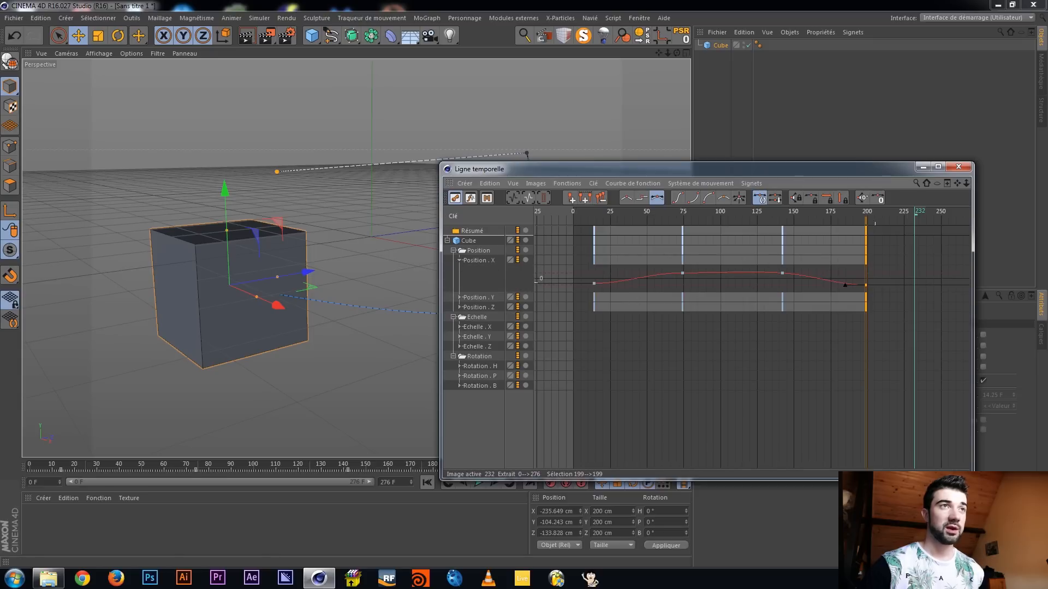
Display the Position X curve in F-curve mode, glance at the motion mode and frame the whole curve
left_click(468, 199)
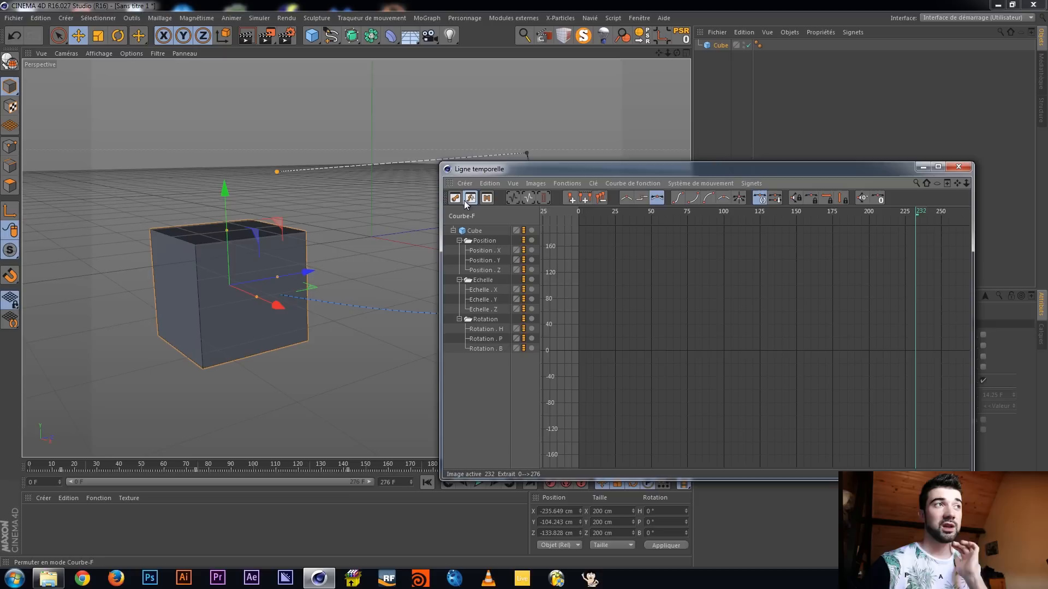
left_click(484, 250)
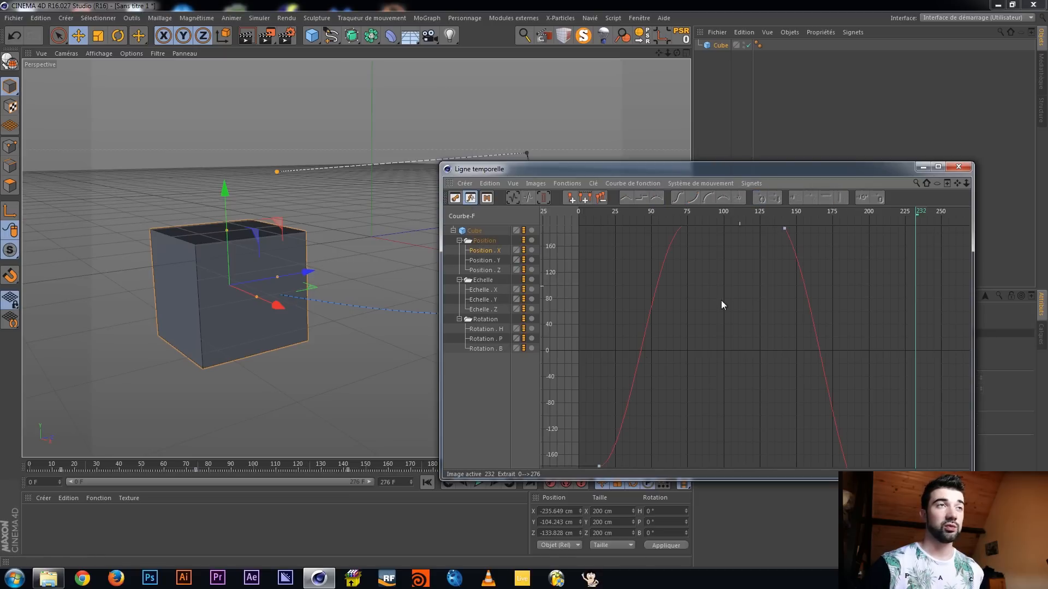
left_click(487, 199)
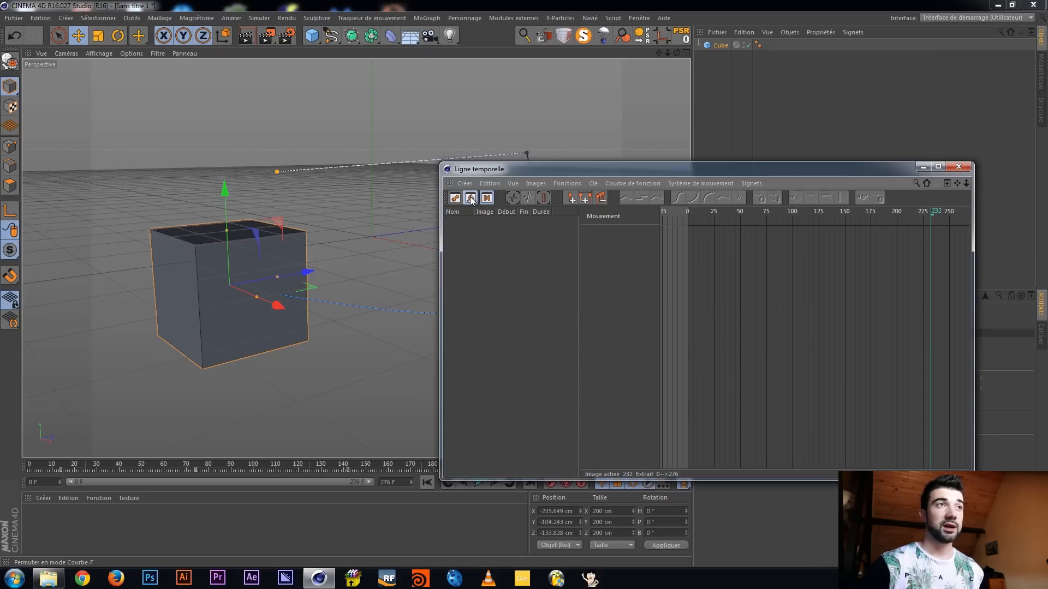
left_click(470, 199)
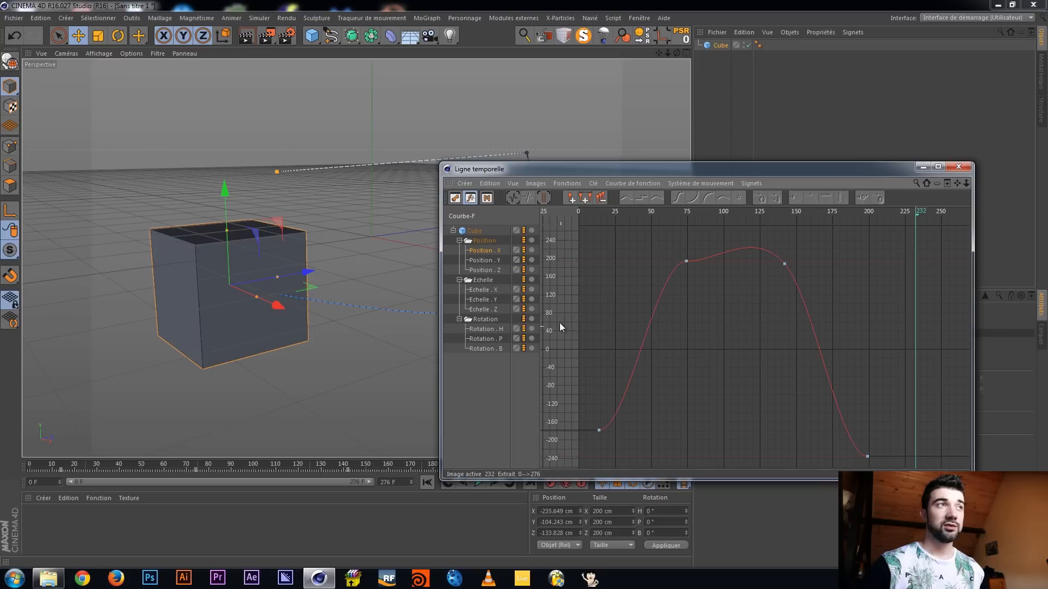
left_click(515, 198)
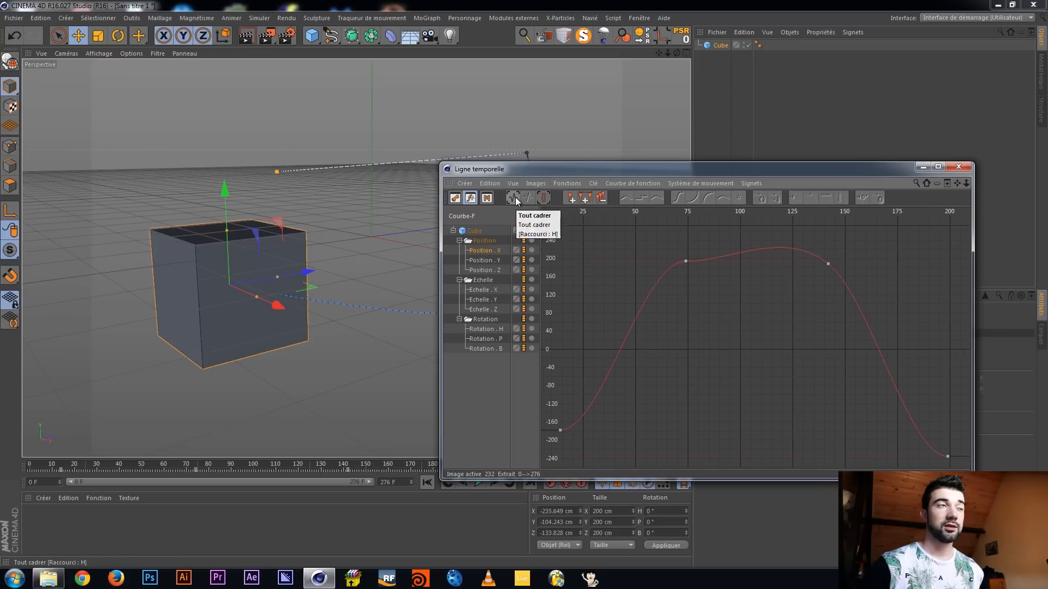
Display the Position Y curve, frame it entirely and select its second key near frame 75
left_click(486, 261)
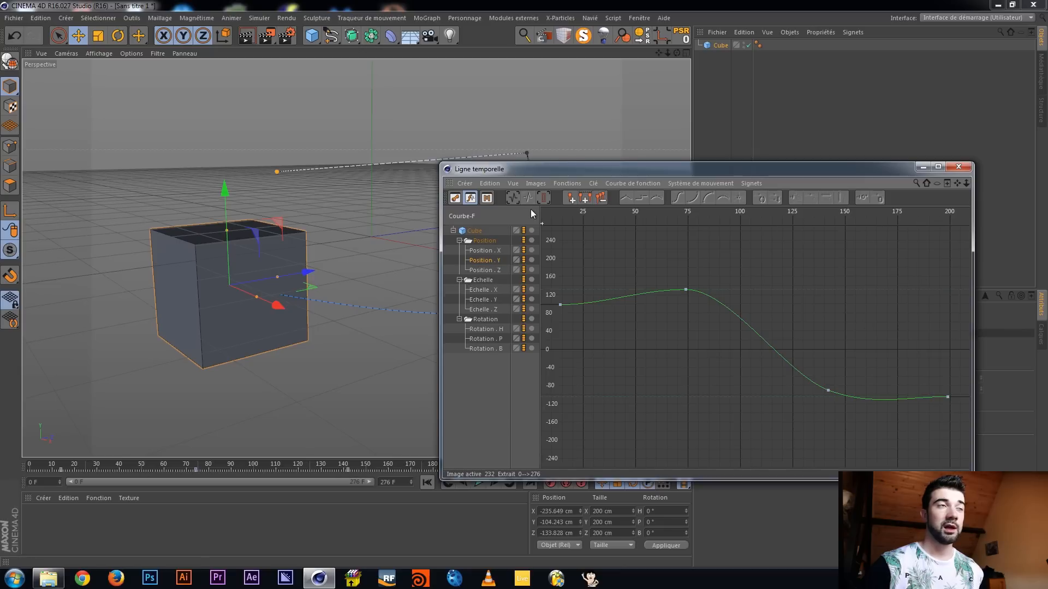
left_click(515, 198)
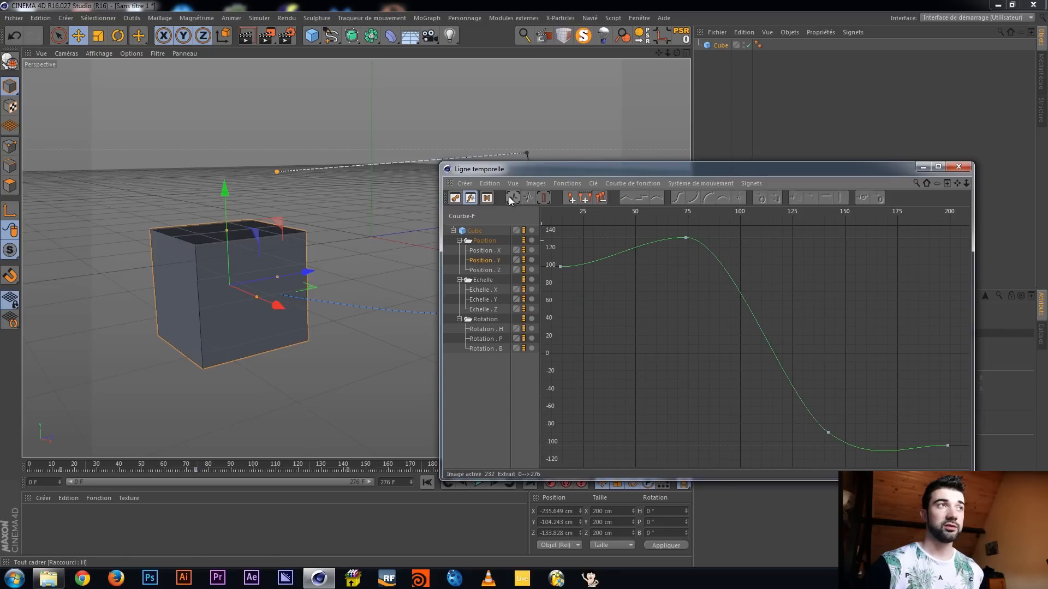
left_click(686, 237)
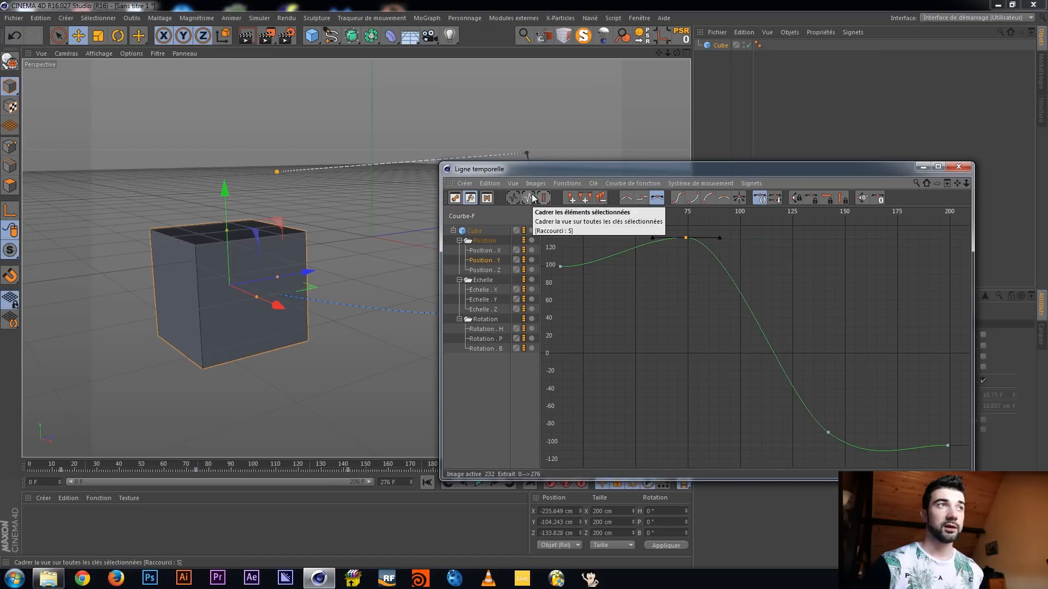
Frame the selected Position Y key near frame 74, shorten its tangents to about 11 frames and reframe the whole curve
key("s")
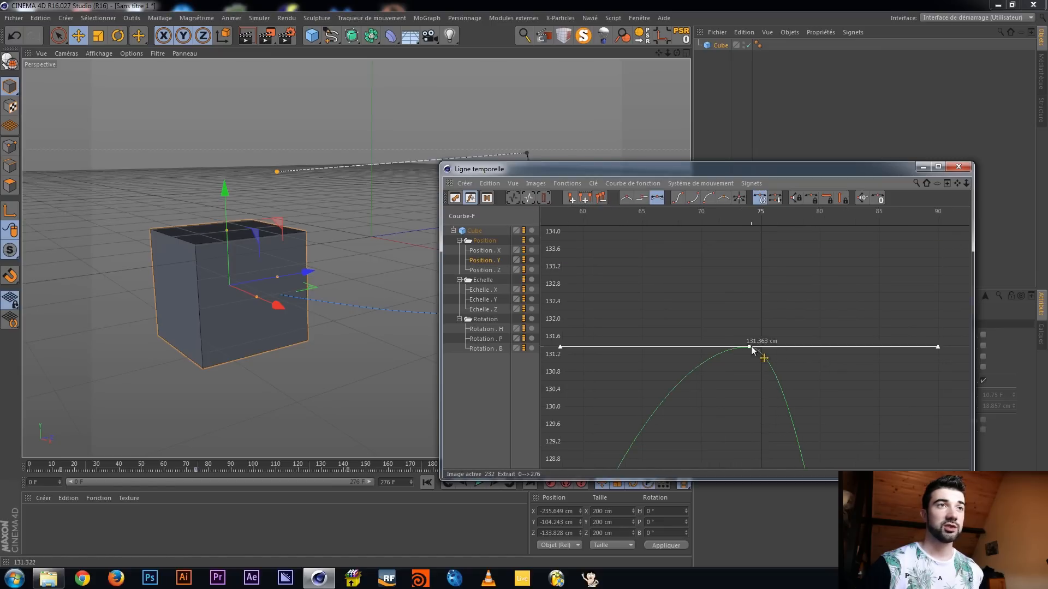
left_click(938, 347)
left_click_drag(938, 346, 879, 347)
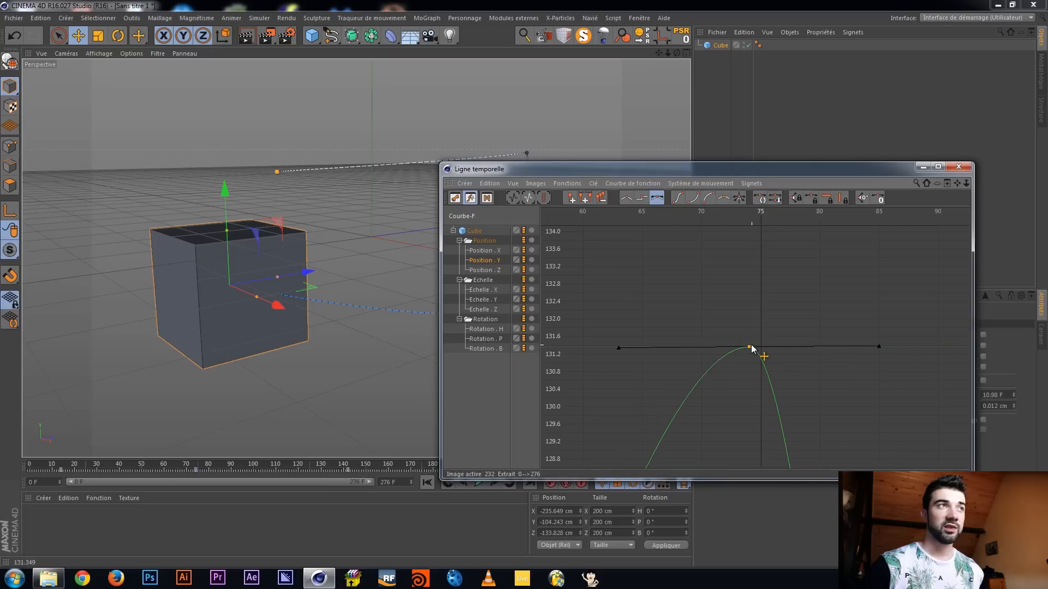
key("h")
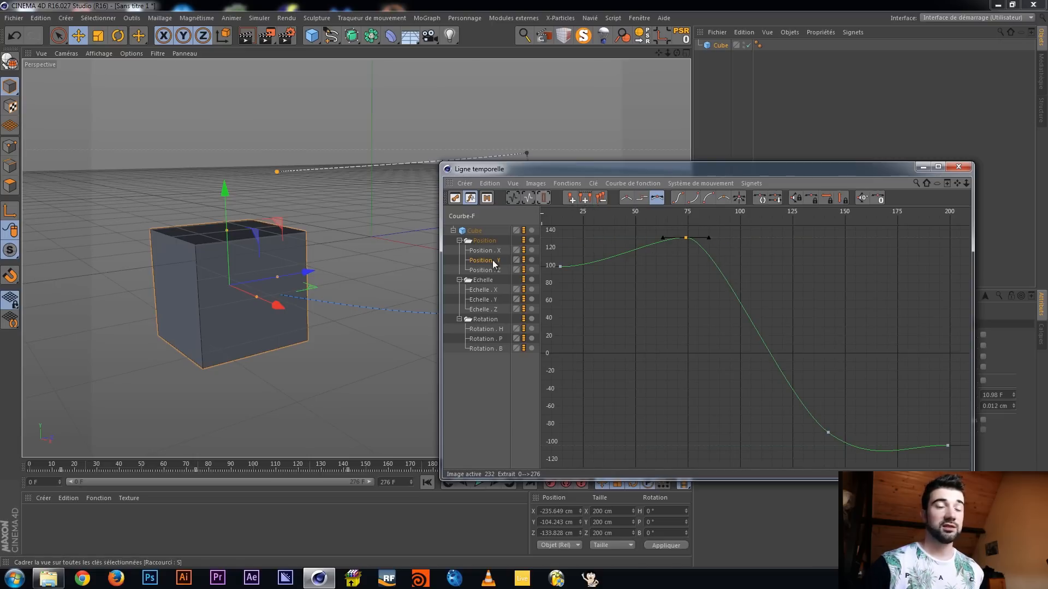
Go to frame 111 and centre the F-curve view on the current frame
left_click_drag(269, 467, 278, 467)
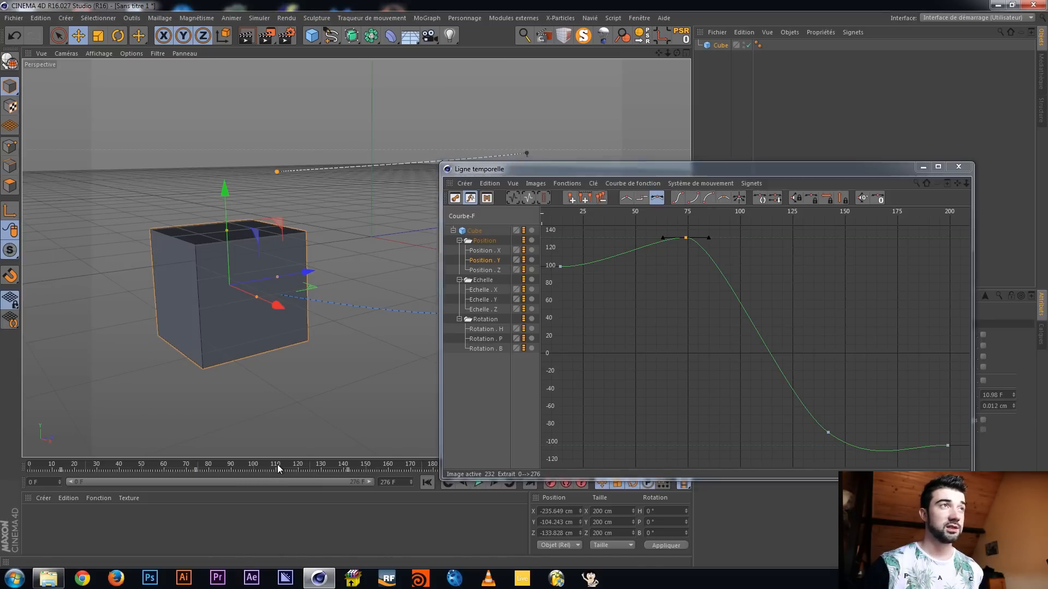
left_click(542, 200)
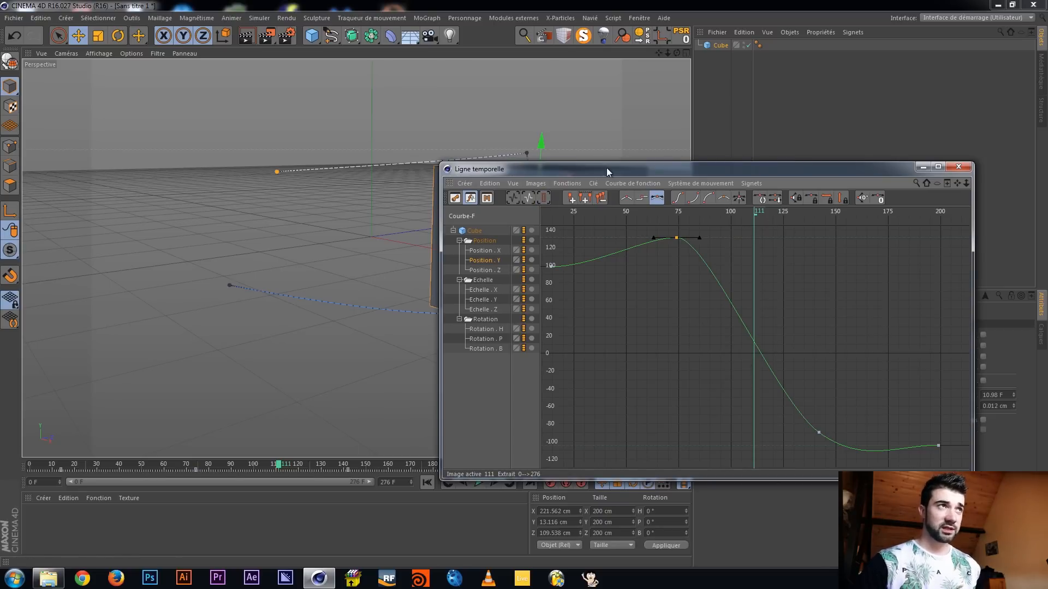
Create a marker near frame 97 and markers at both ends of the visible range, and delete all markers
left_click(570, 200)
left_click_drag(755, 221, 725, 220)
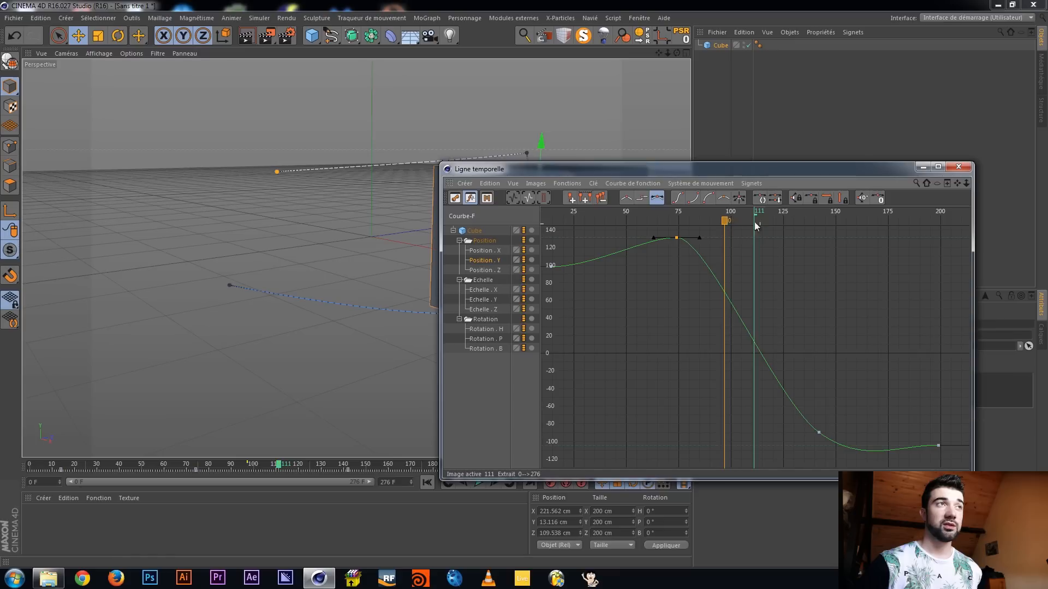
left_click(583, 201)
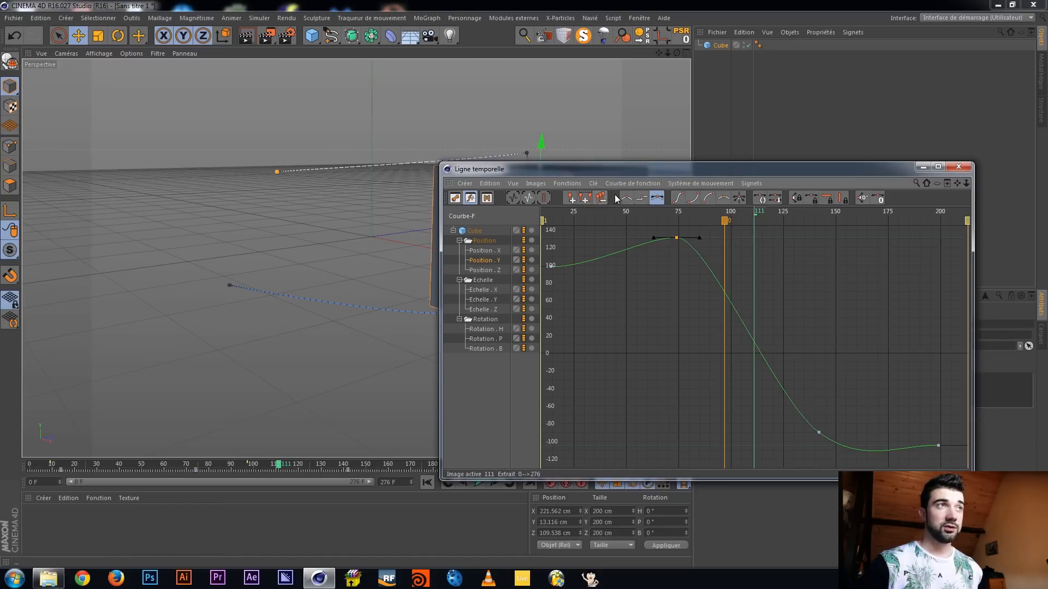
left_click(602, 198)
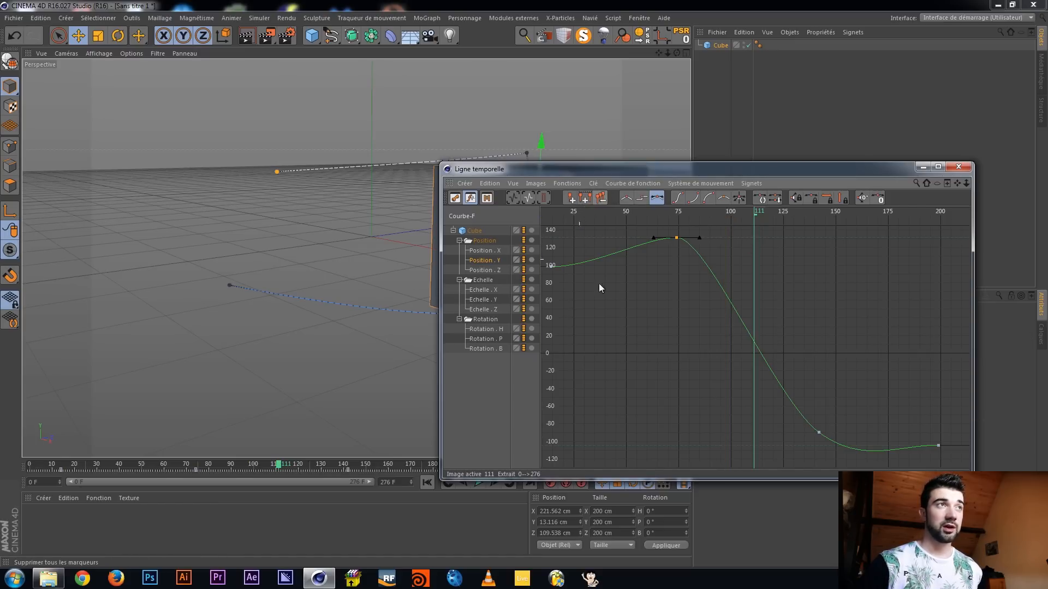
Reshape the Position Y curve at the frame 142 key, placing its right tangent at about 28.13 F and 4.21 cm
left_click(676, 239)
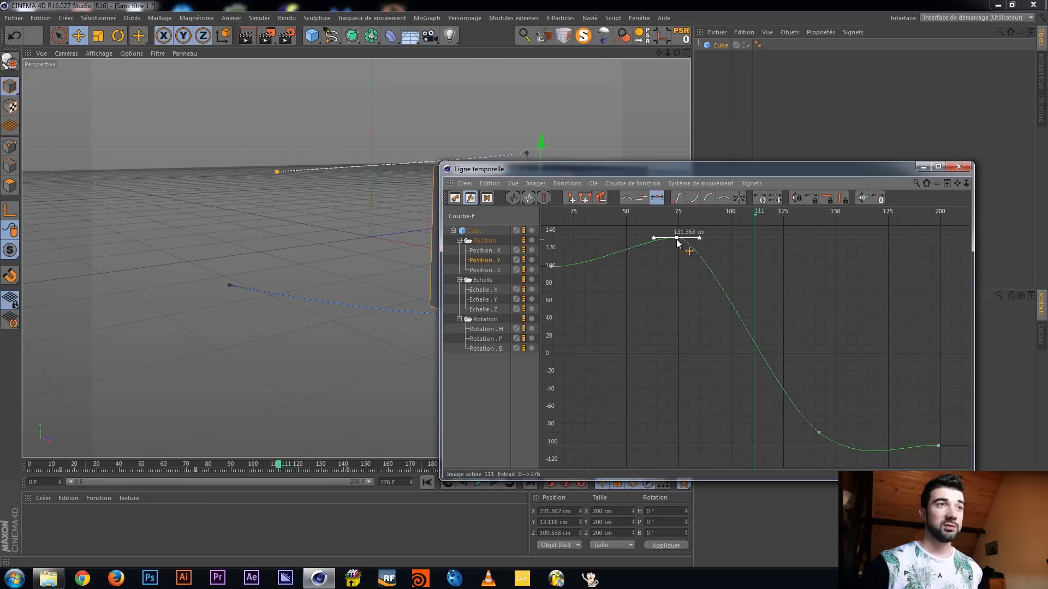
left_click(819, 433)
left_click_drag(853, 461, 863, 435)
left_click_drag(702, 175, 795, 153)
left_click_drag(530, 139, 771, 268)
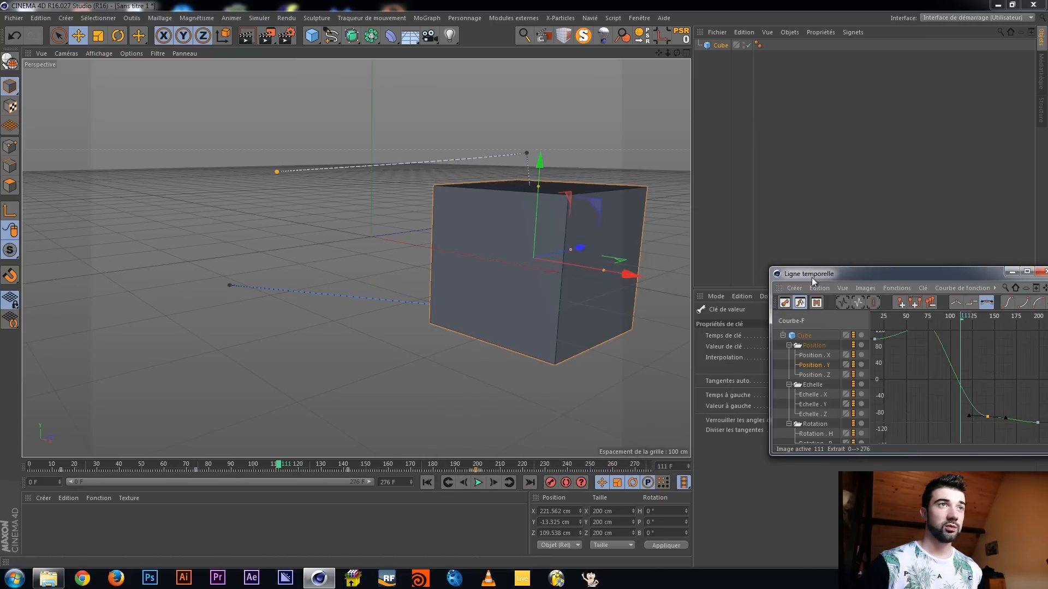
left_click_drag(880, 277, 242, 365)
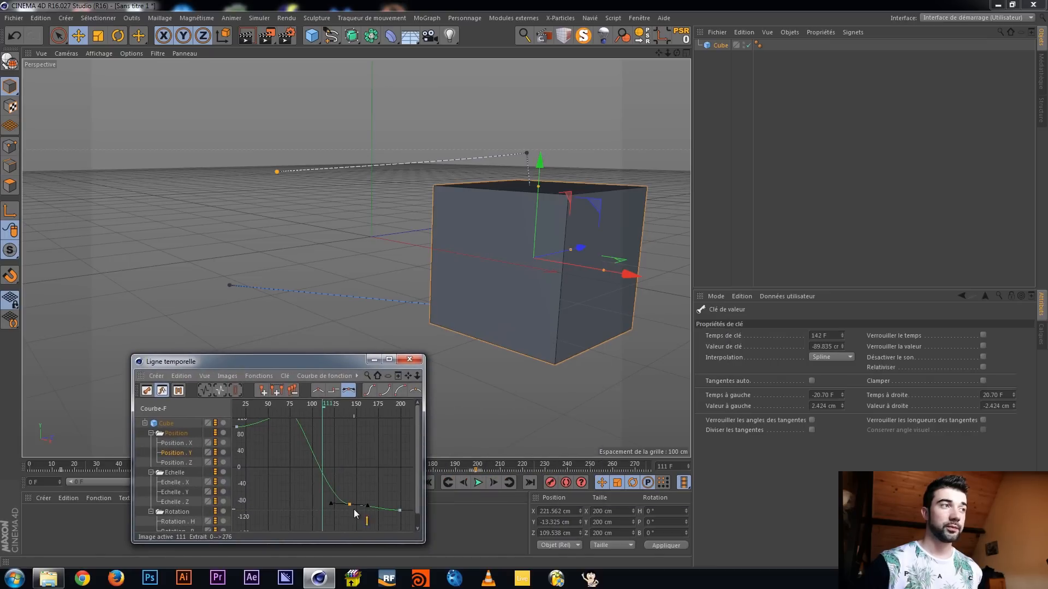
mouse_move(368, 506)
left_mouse_down()
mouse_move(378, 489)
mouse_move(374, 501)
left_mouse_up()
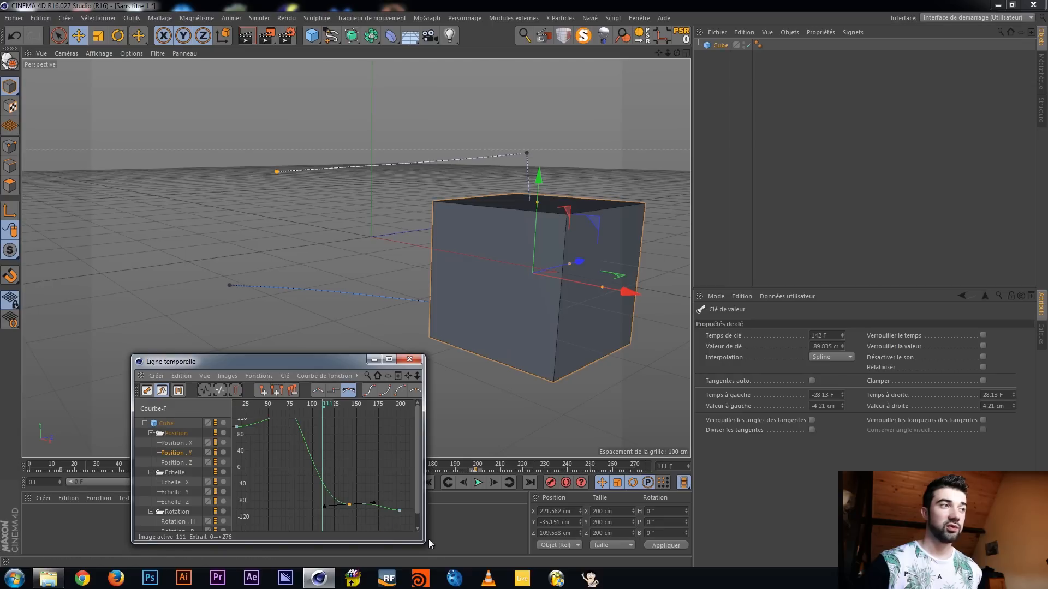
Enlarge the timeline window and tilt the frame 74 key's right tangent to about 10.73 F and 1.389 cm
left_click_drag(424, 542, 666, 552)
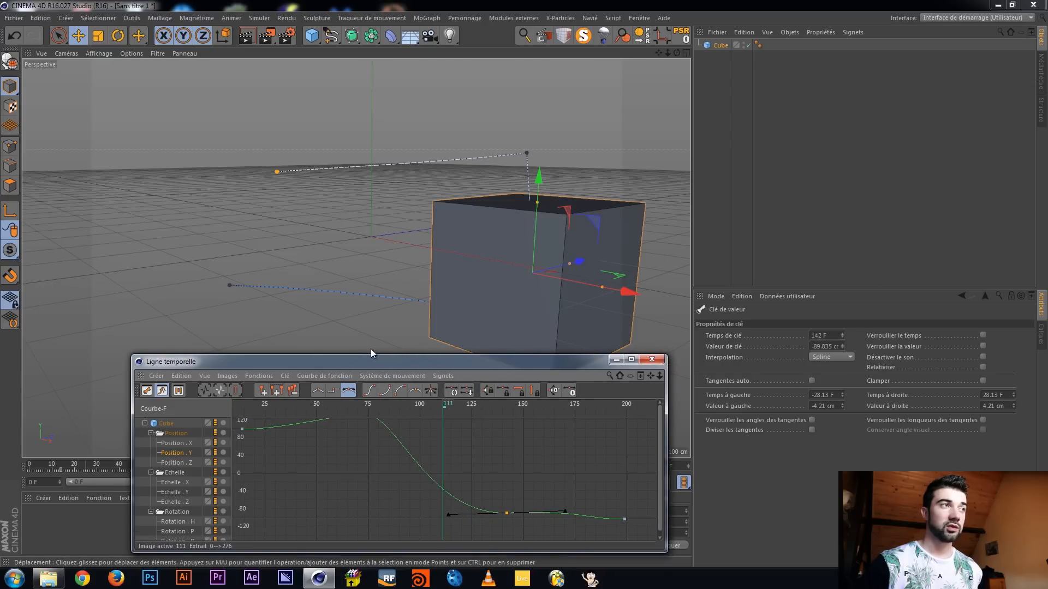
left_click_drag(379, 355, 622, 206)
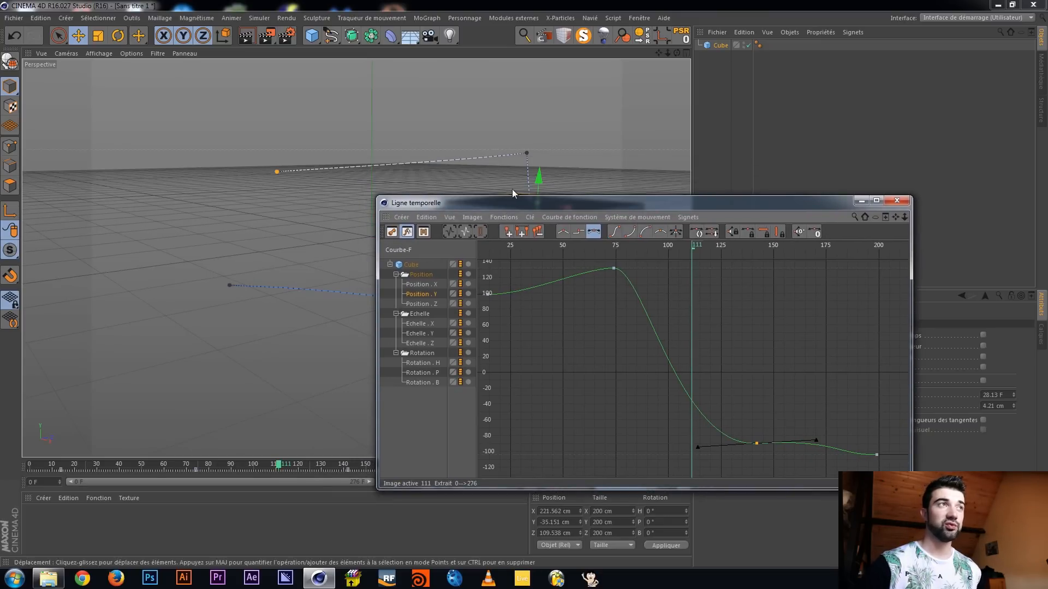
left_click_drag(532, 203, 490, 211)
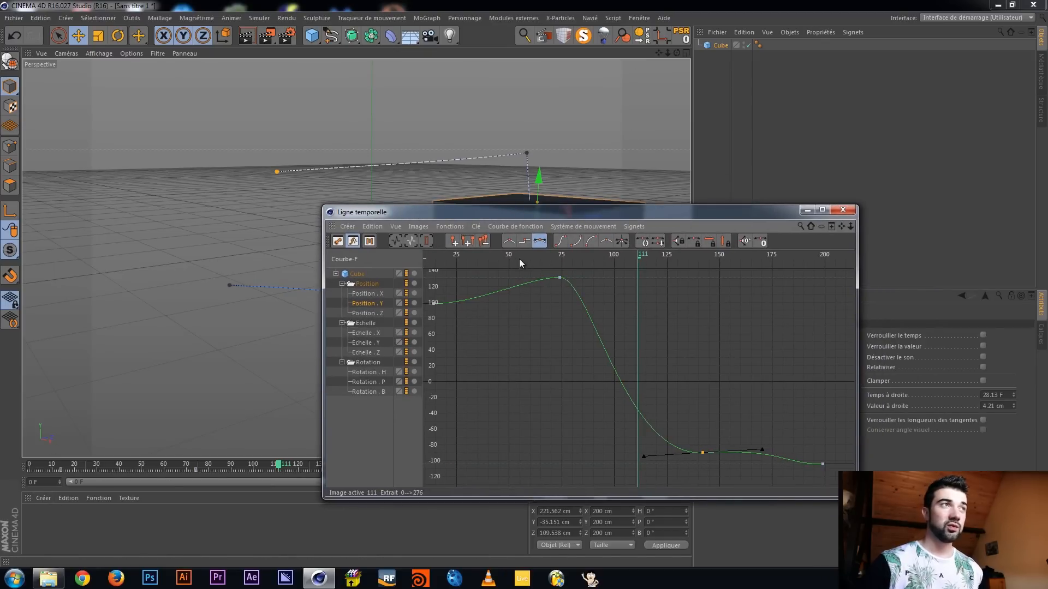
left_click(559, 278)
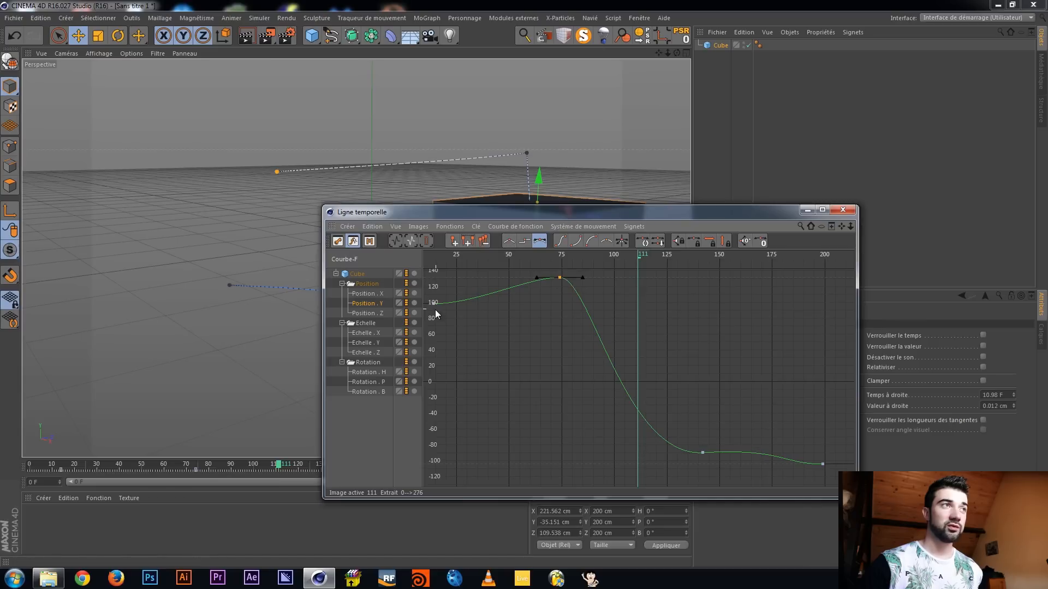
mouse_move(584, 278)
left_mouse_down()
mouse_move(658, 296)
mouse_move(604, 274)
mouse_move(646, 285)
mouse_move(582, 284)
left_mouse_up()
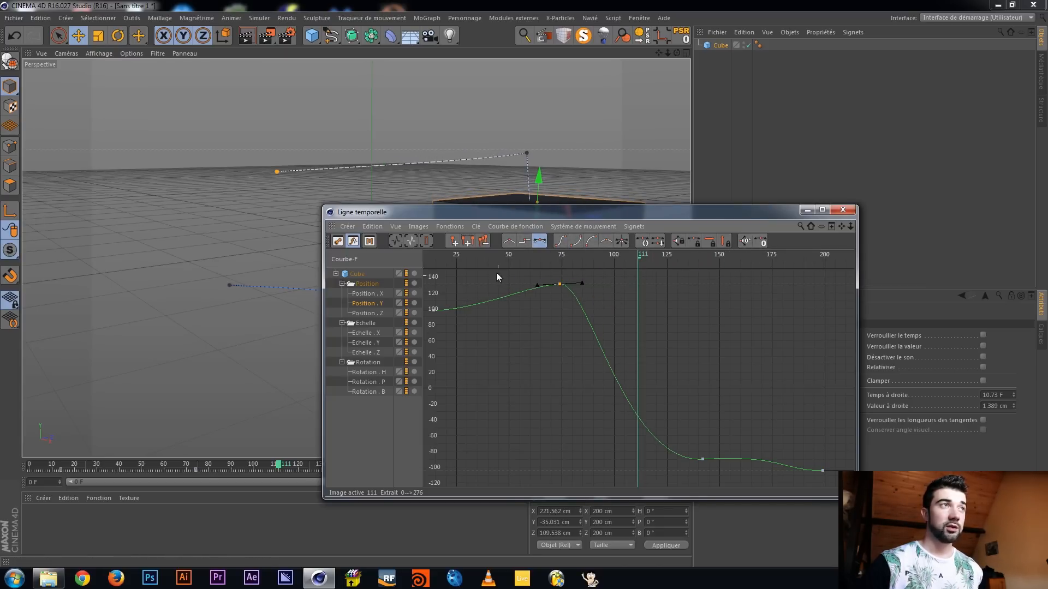
Reposition the timeline window to expose the key properties and the cube, and scrub the animation to frame 63
left_click_drag(606, 214, 406, 214)
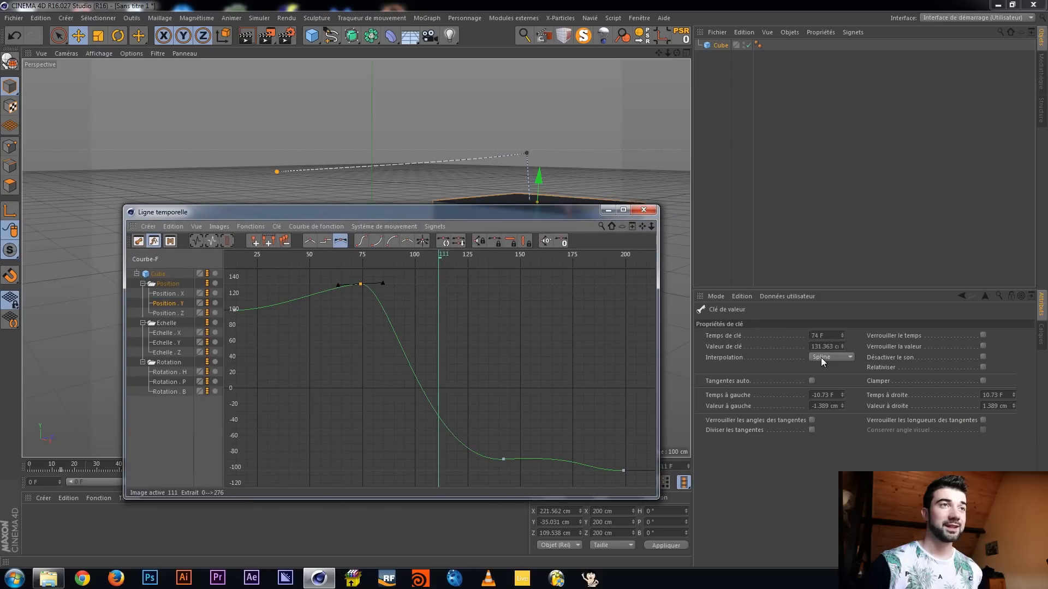
left_click_drag(433, 215, 641, 324)
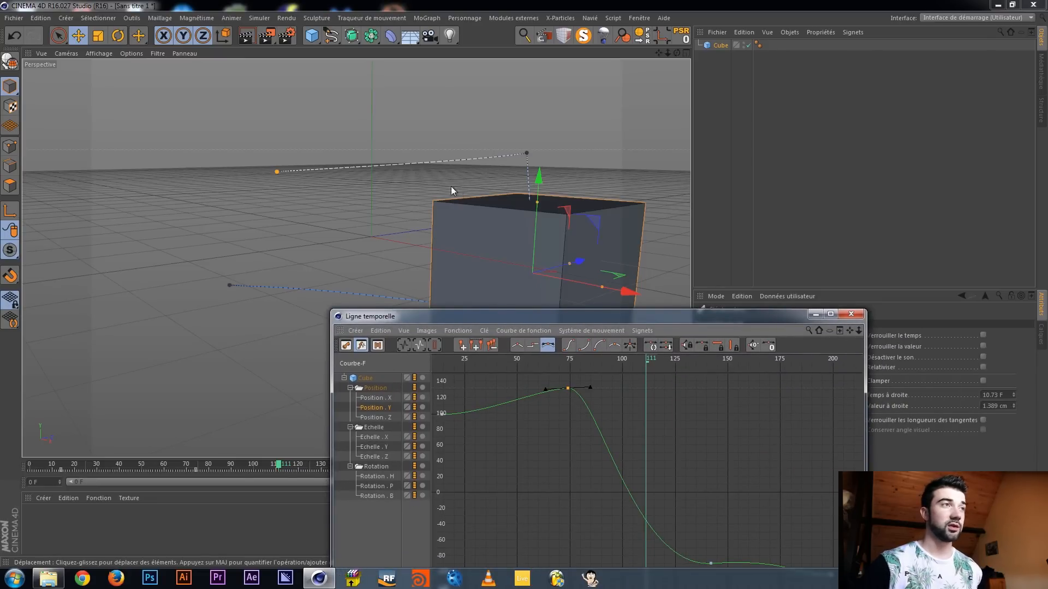
left_click_drag(595, 312, 761, 276)
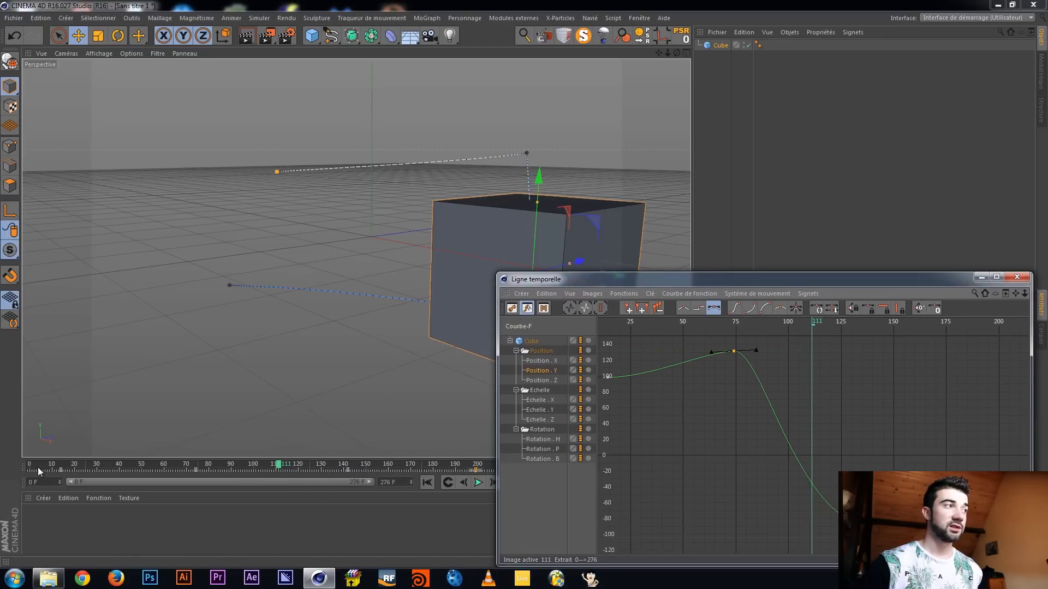
left_click(112, 467)
left_click_drag(155, 478, 170, 472)
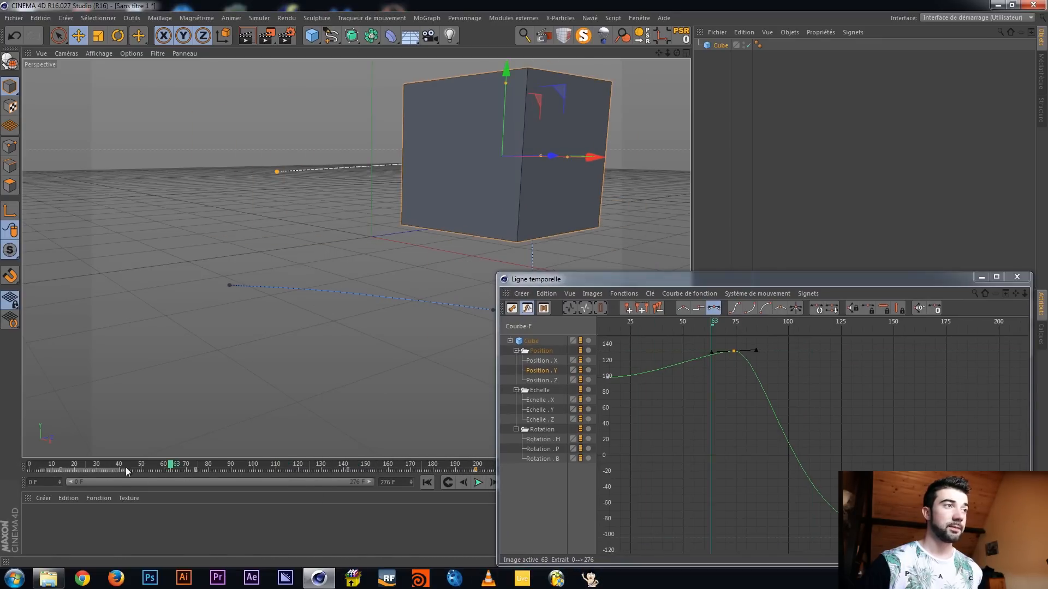
Apply linear interpolation to the Position Y key near frame 74 and inspect the cube's motion path from another angle
left_click_drag(652, 283, 308, 280)
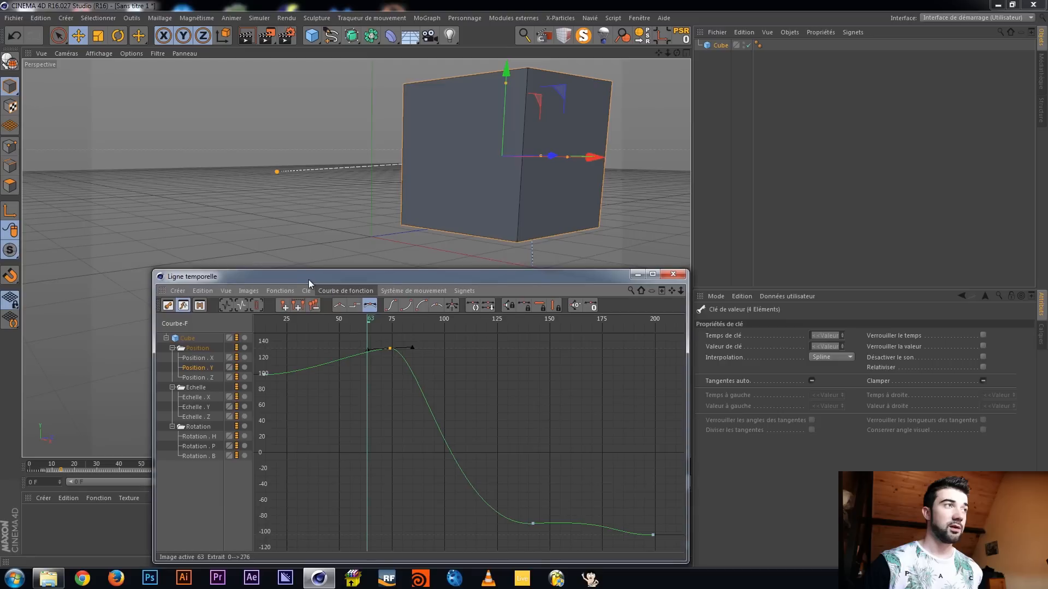
left_click(338, 305)
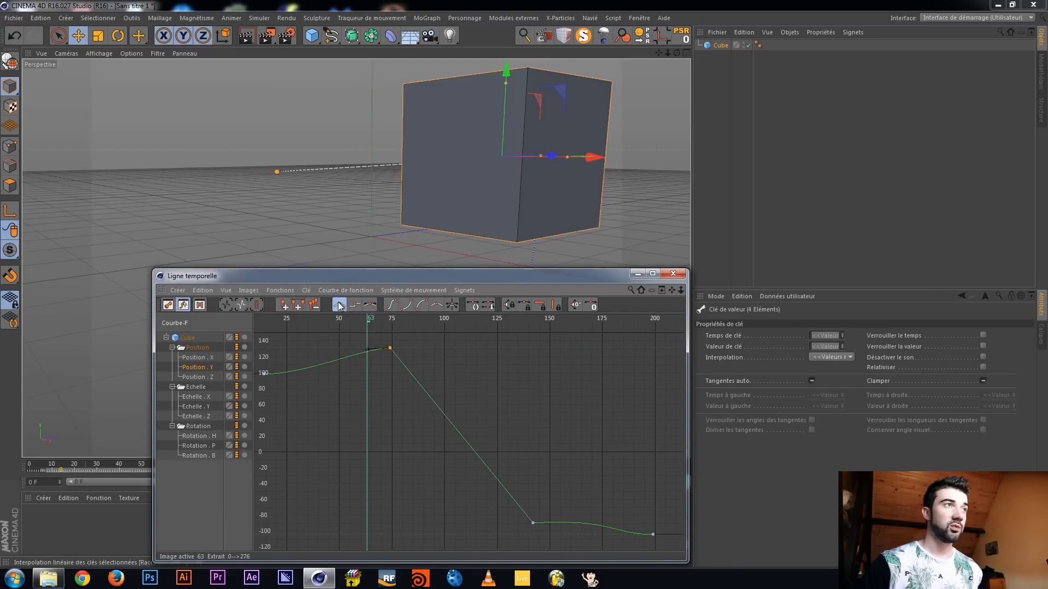
left_click_drag(464, 276, 611, 370)
left_click_drag(529, 258, 541, 323, "alt")
left_click_drag(520, 282, 516, 283)
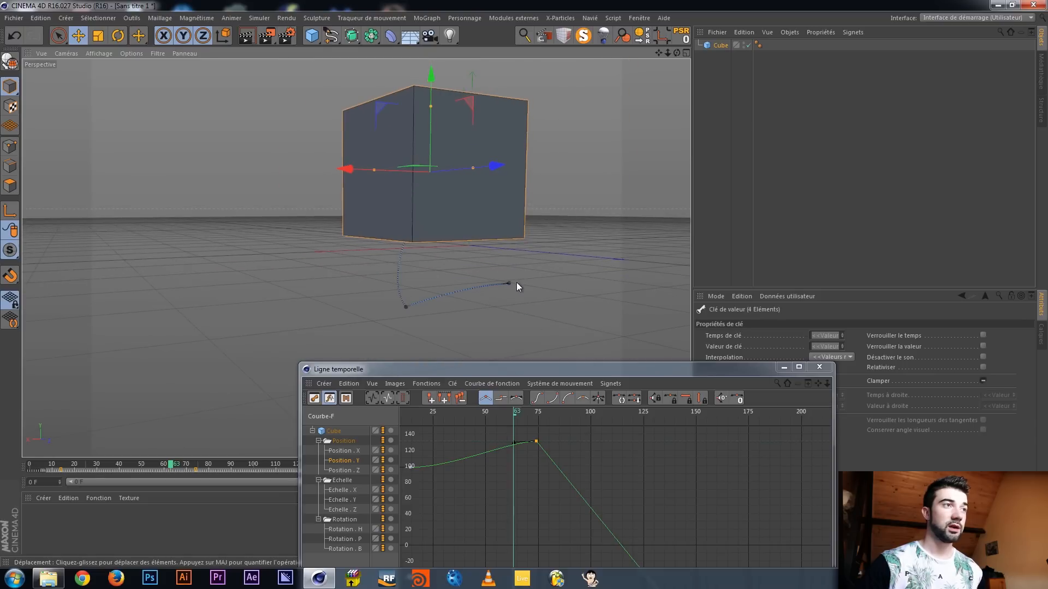
Move the timeline window out of the way, delete the selected keys and check frame 107 before returning to frame 0
left_click_drag(542, 368, 1047, 81)
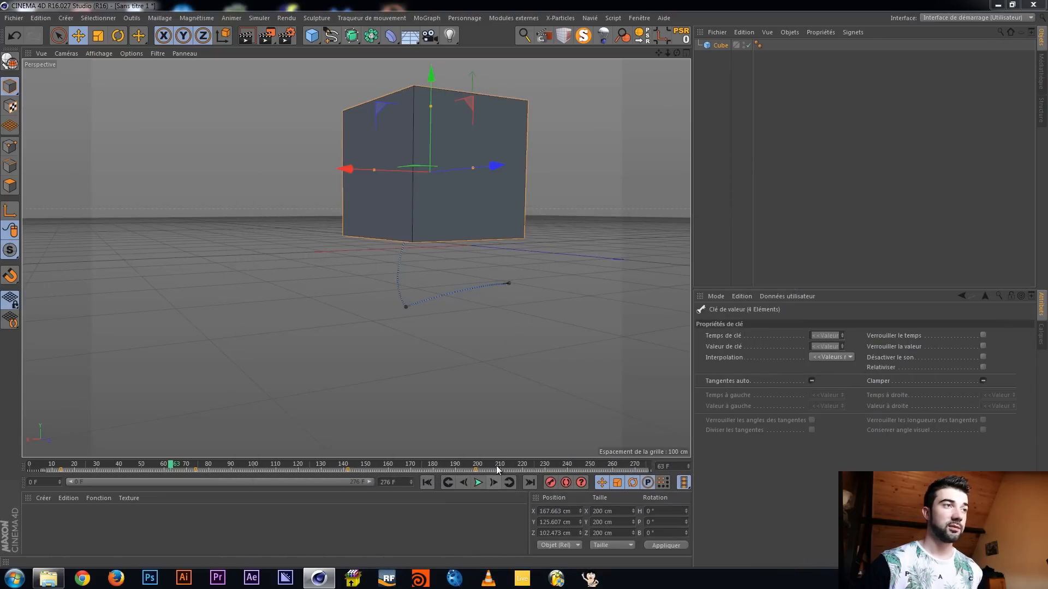
key("Delete")
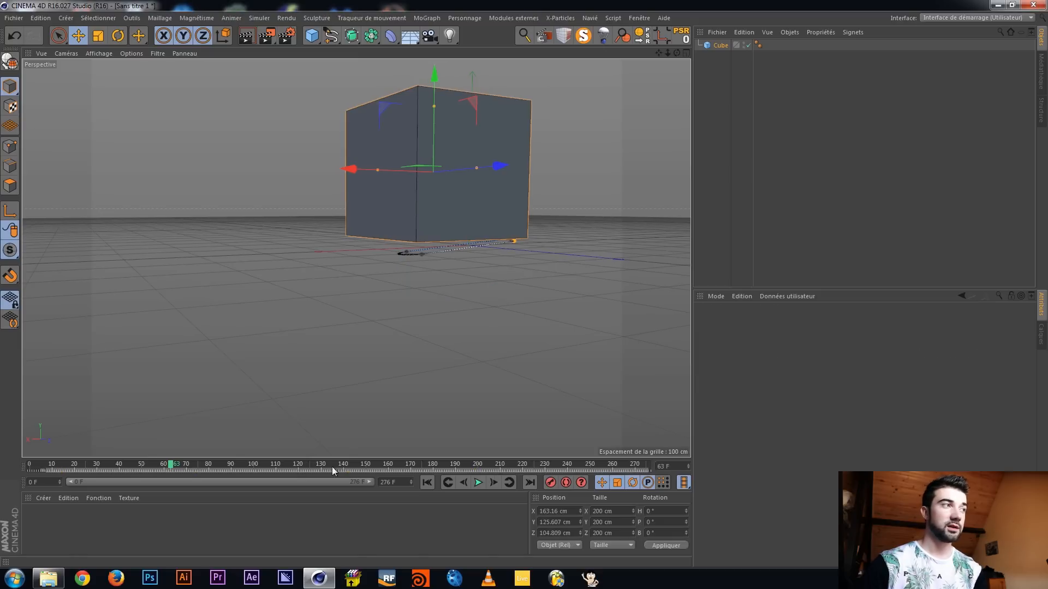
left_click(268, 467)
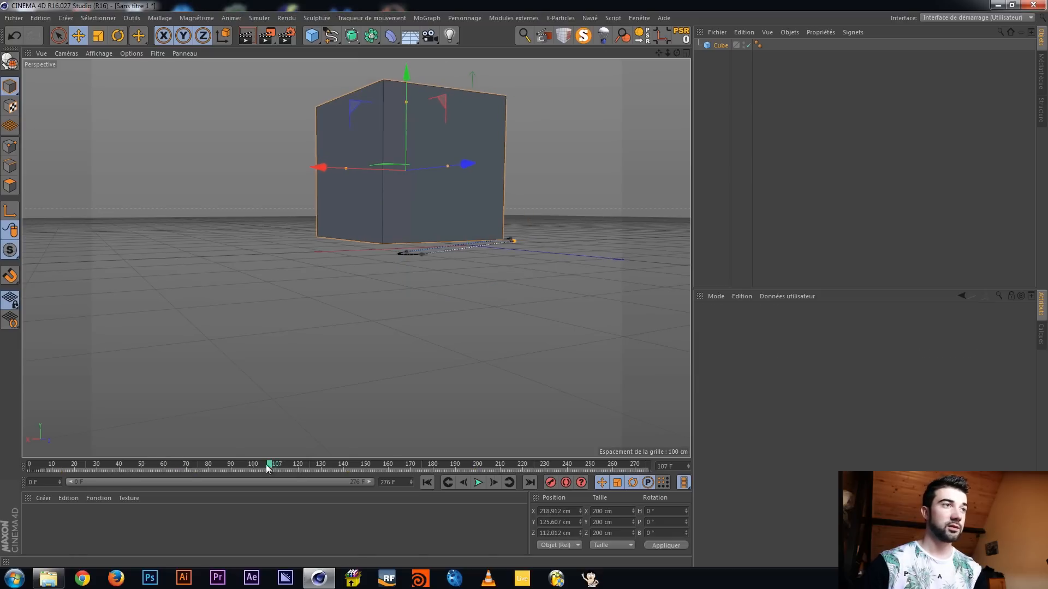
left_click(30, 468)
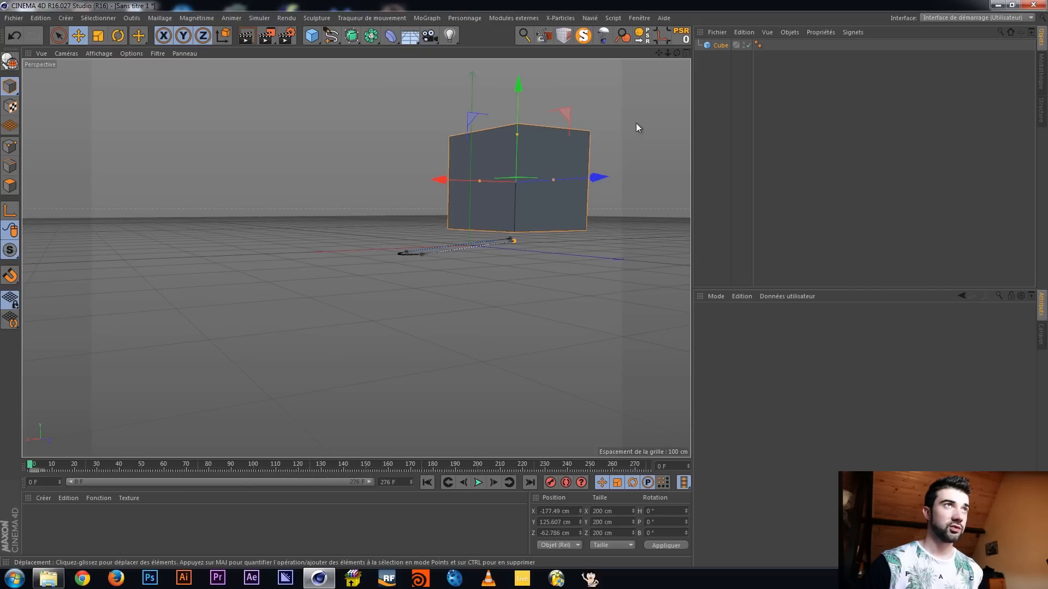
Select the cube and move it freehand to about X 90, Y -26, Z -191 cm at frame 0
left_click(720, 45)
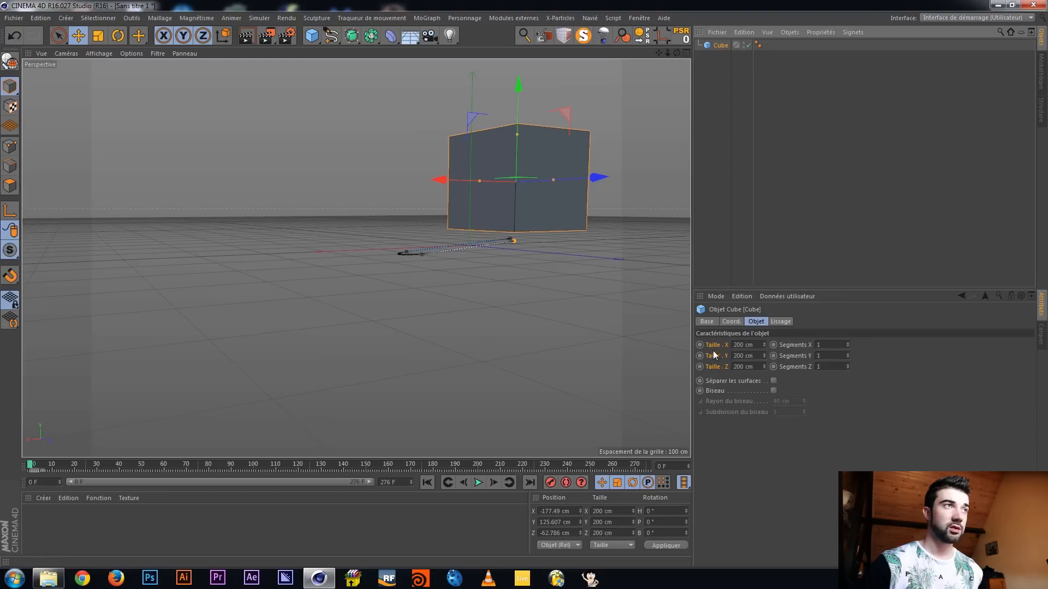
left_click_drag(515, 238, 394, 255)
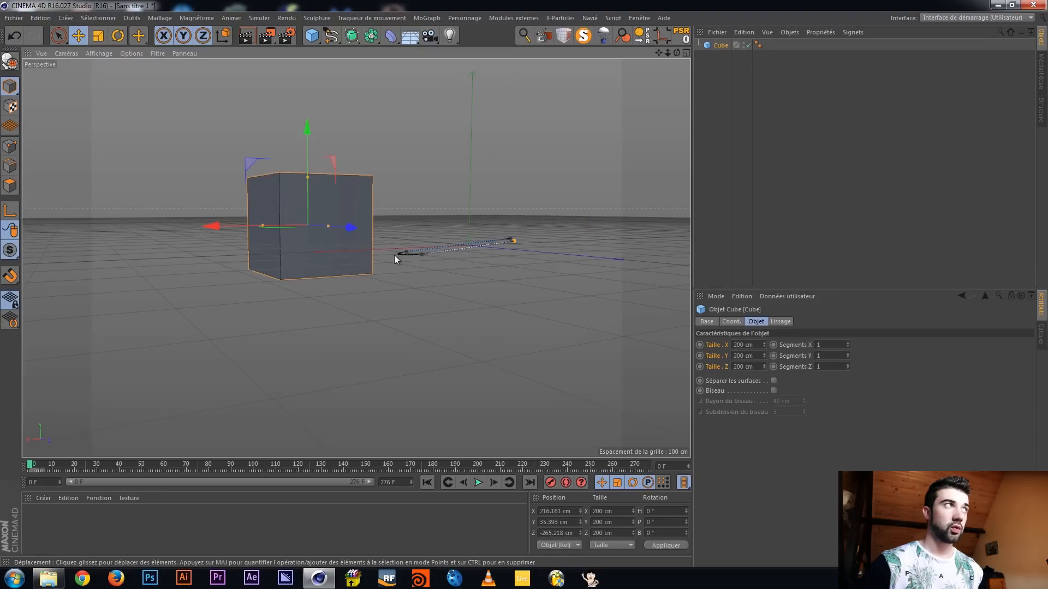
left_click_drag(293, 258, 367, 290)
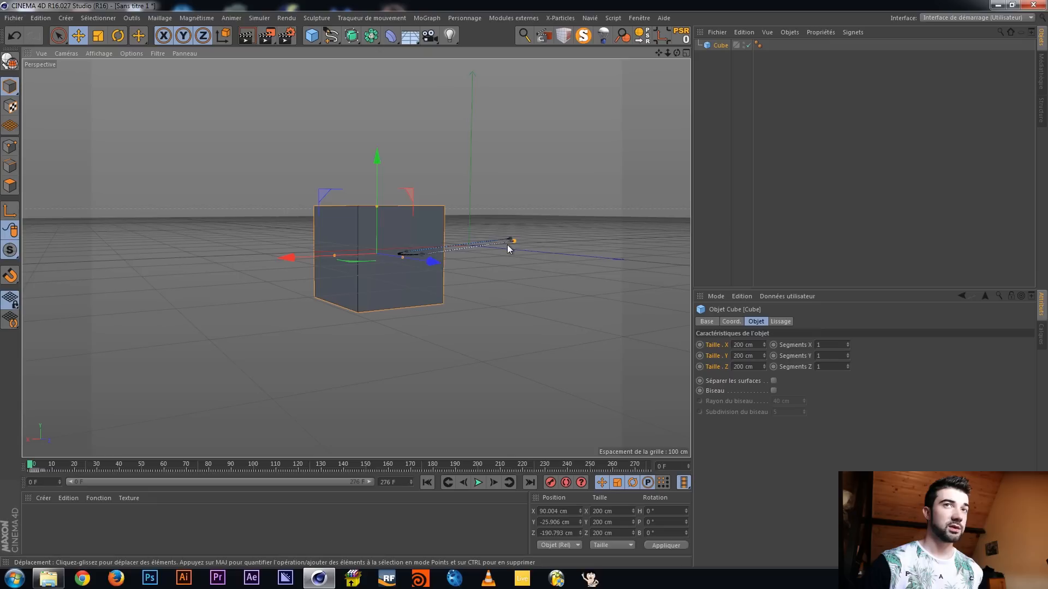
Start a new project and add a default cube
left_click(10, 17)
left_click(24, 35)
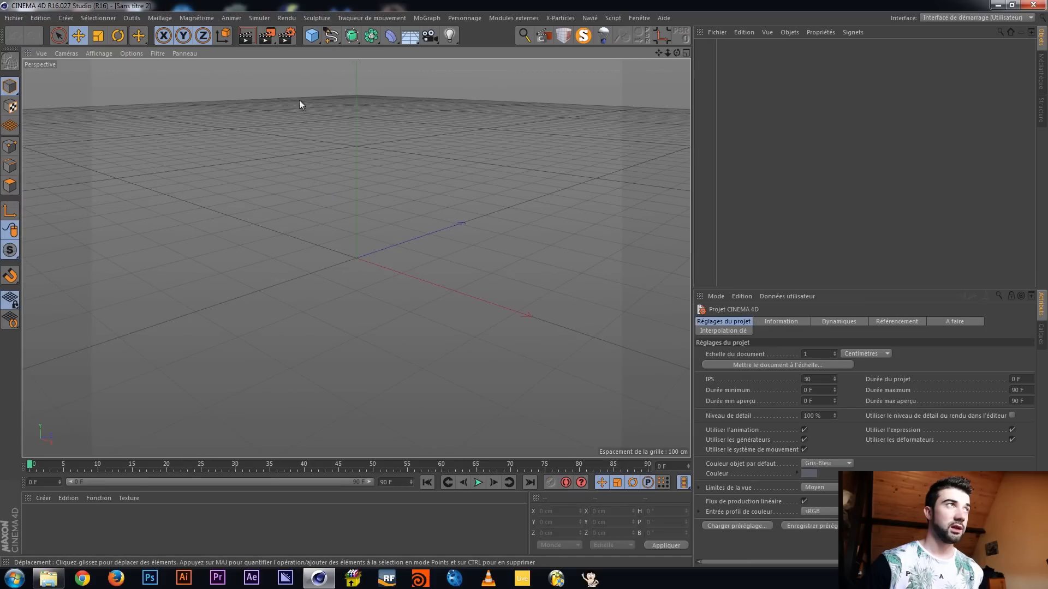
left_click(312, 35)
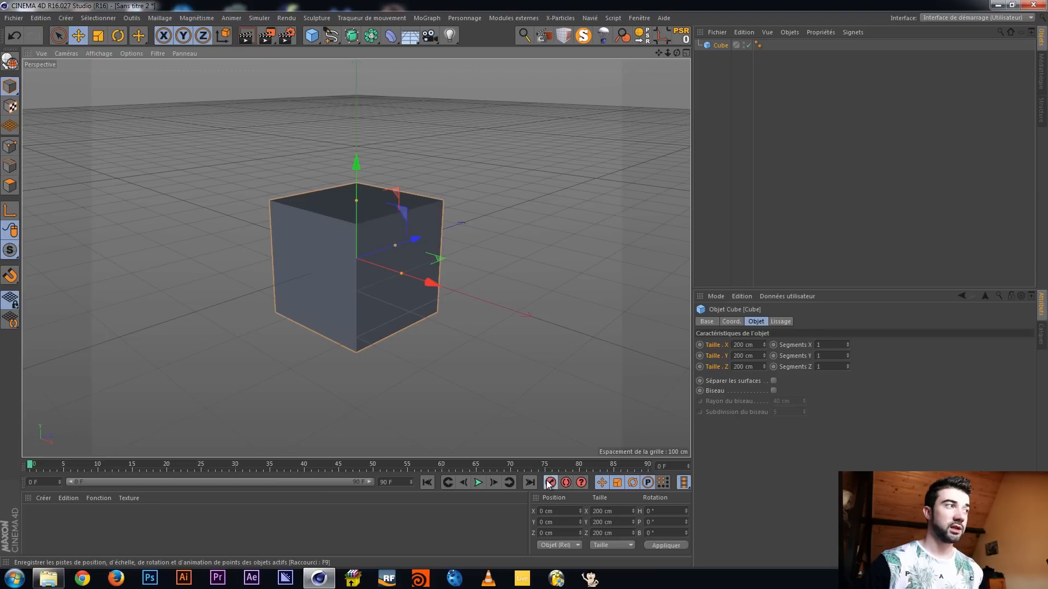
Record the cube's key at frame 0, move it to about X 98, Y 202, Z 199 cm at frame 66 and record another key
left_click_drag(30, 464, 483, 465)
left_click_drag(339, 264, 459, 139)
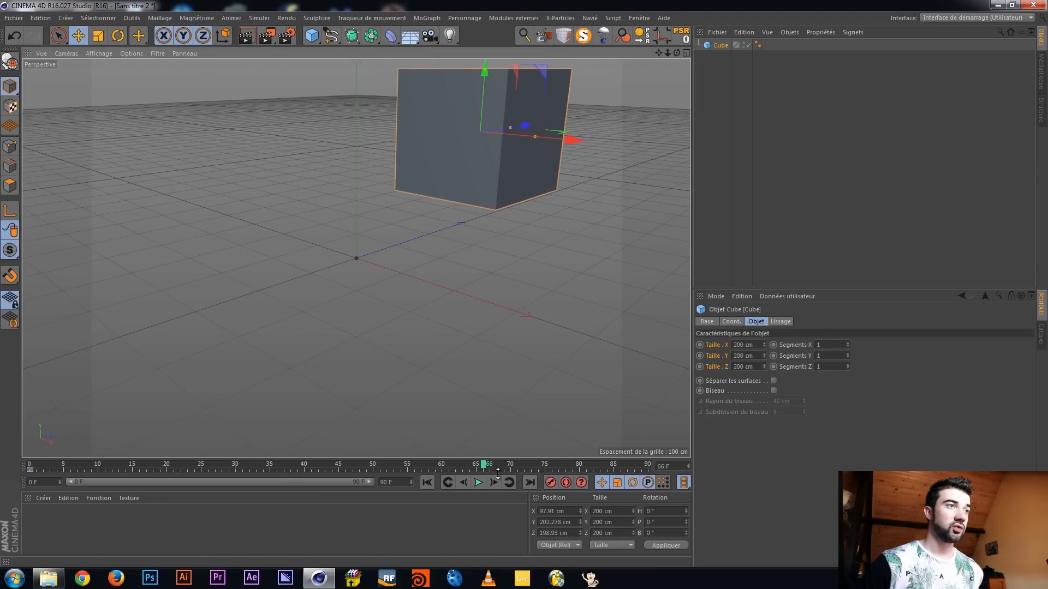
left_click(547, 484)
scroll(365, 262, "up", 5)
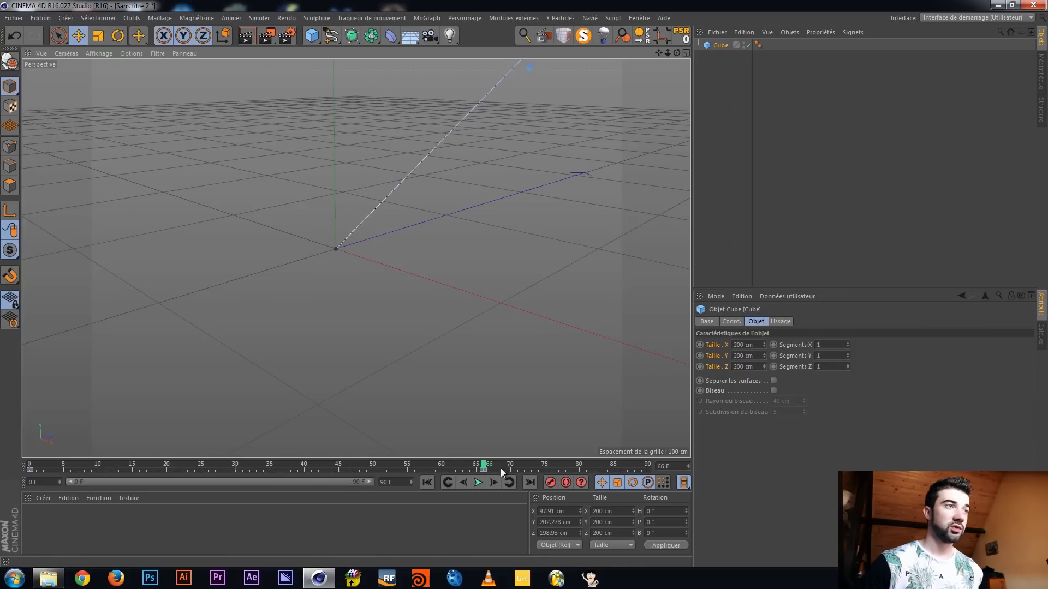
Bring the timeline window into view, set all the cube's keys to Linear interpolation and move the window aside
left_click_drag(1, 471, 0, 471)
left_click_drag(1047, 182, 442, 221)
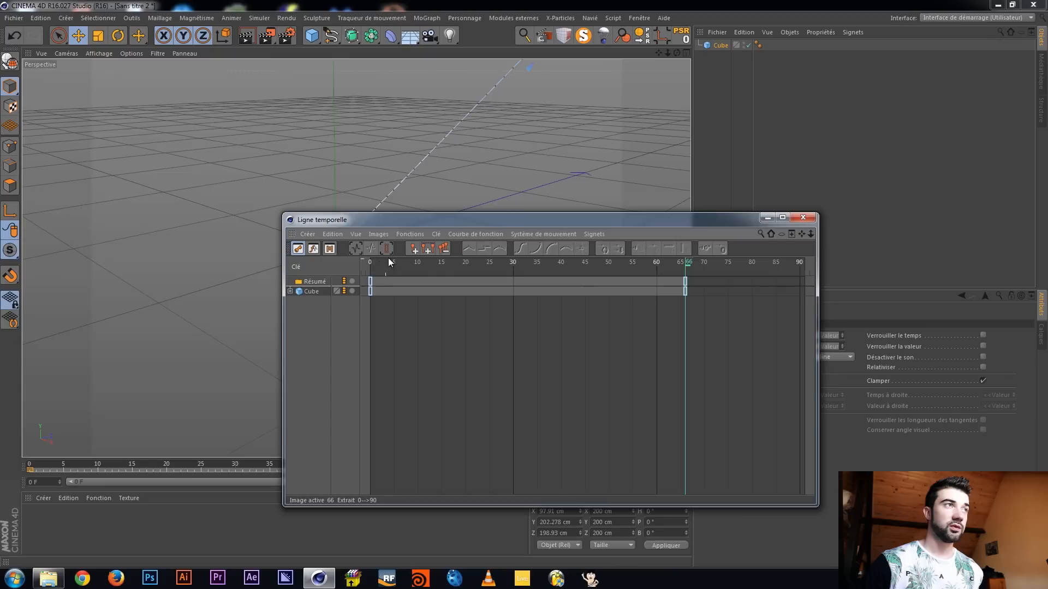
left_click(289, 291)
left_click_drag(408, 221, 172, 191)
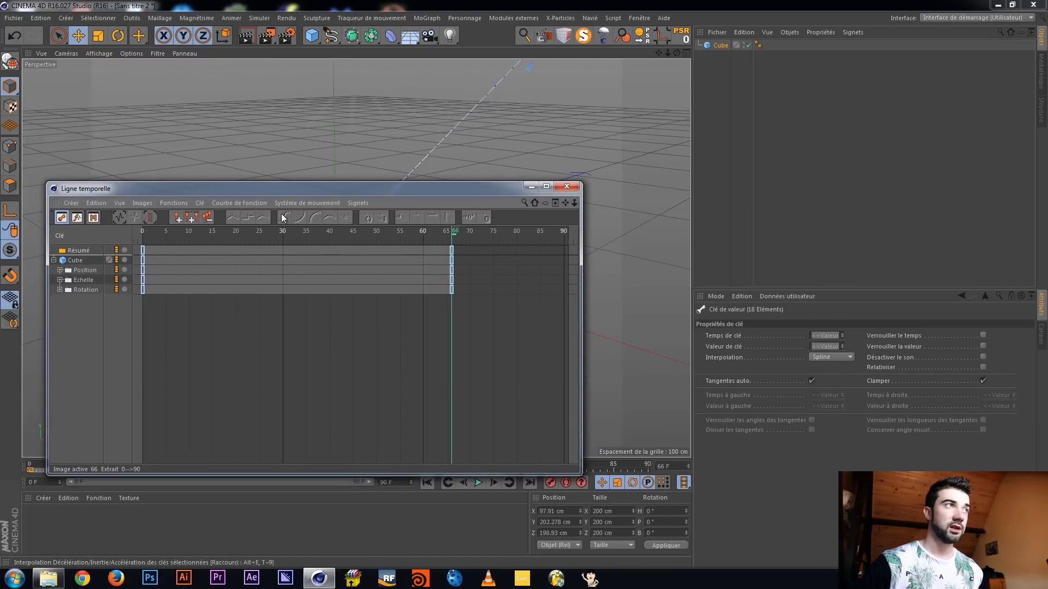
left_click_drag(274, 191, 348, 197)
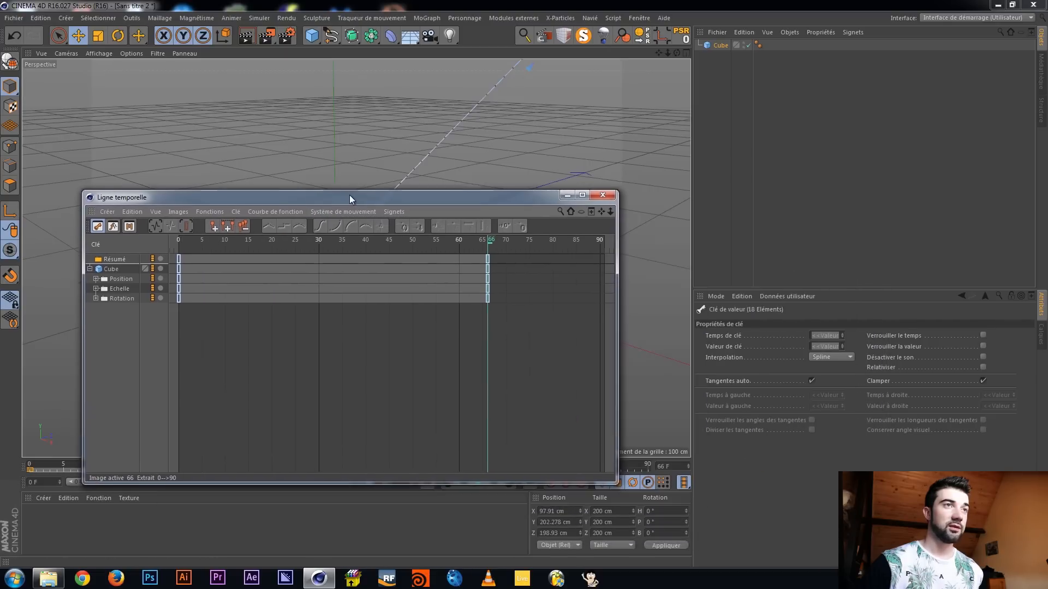
left_click(831, 357)
left_click_drag(348, 198, 1047, 189)
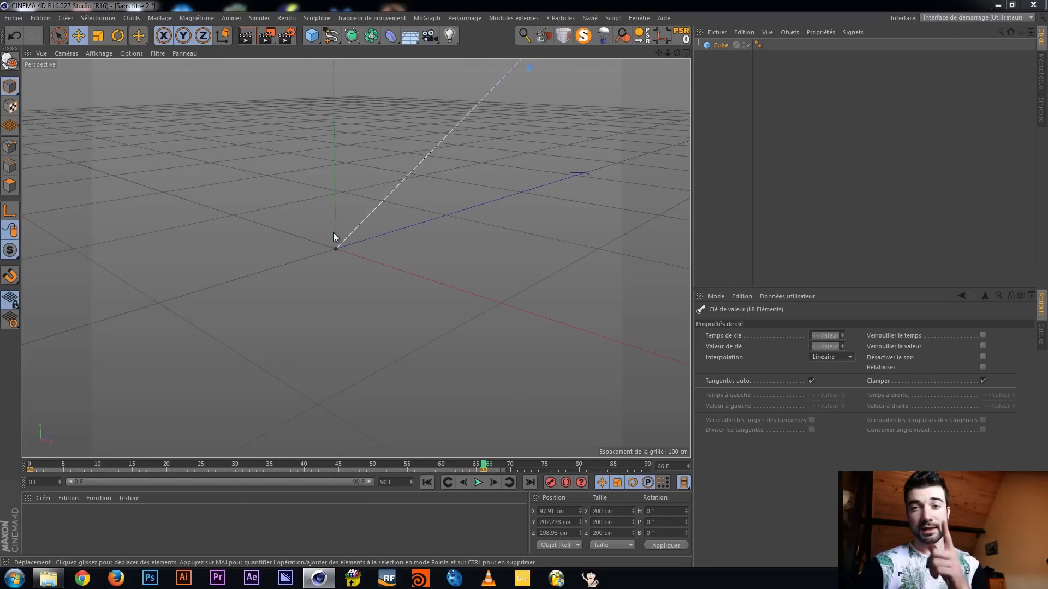
Bring the timeline back, expand the cube's position tracks and display the framed Position X curve in F-curve mode
left_click_drag(1047, 180, 355, 160)
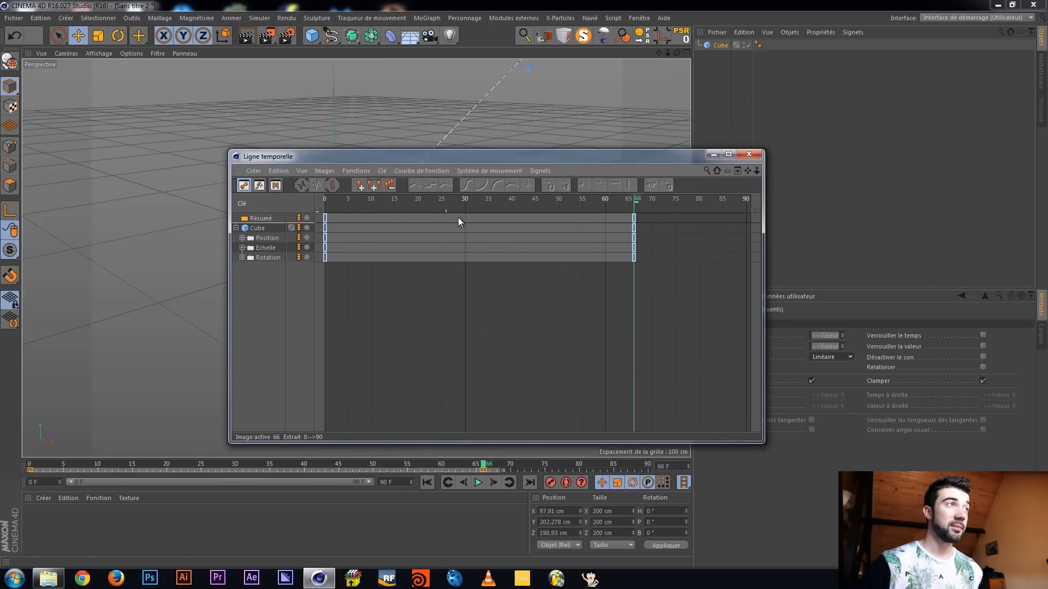
left_click(242, 238)
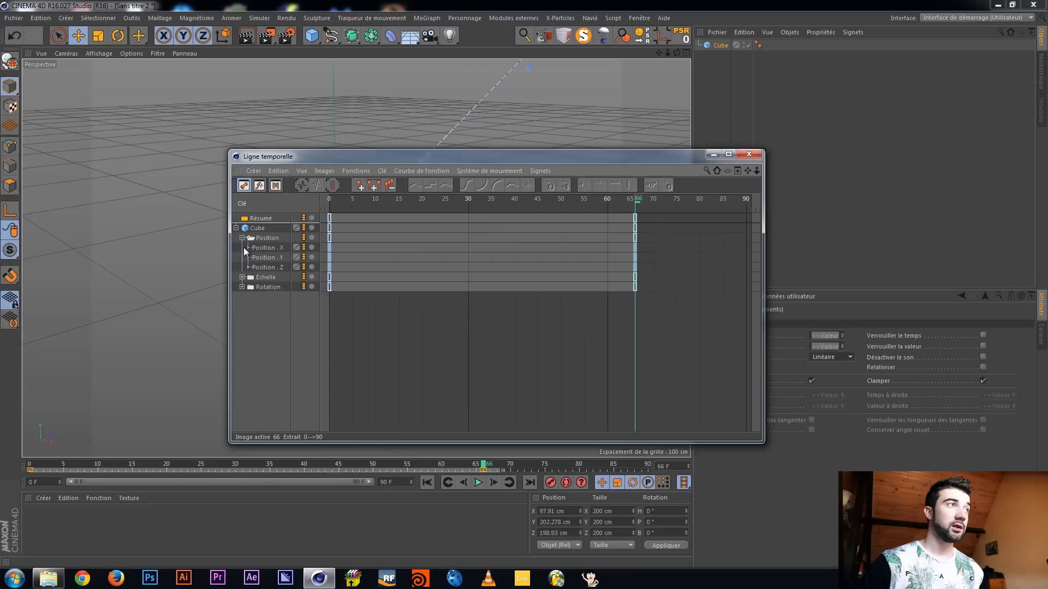
left_click(248, 248)
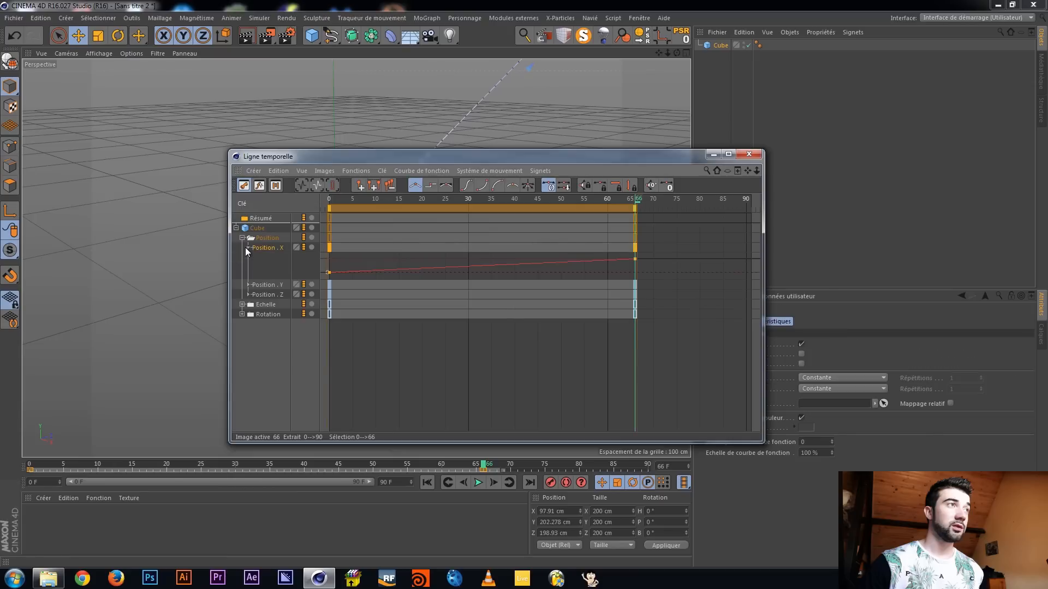
left_click(317, 187)
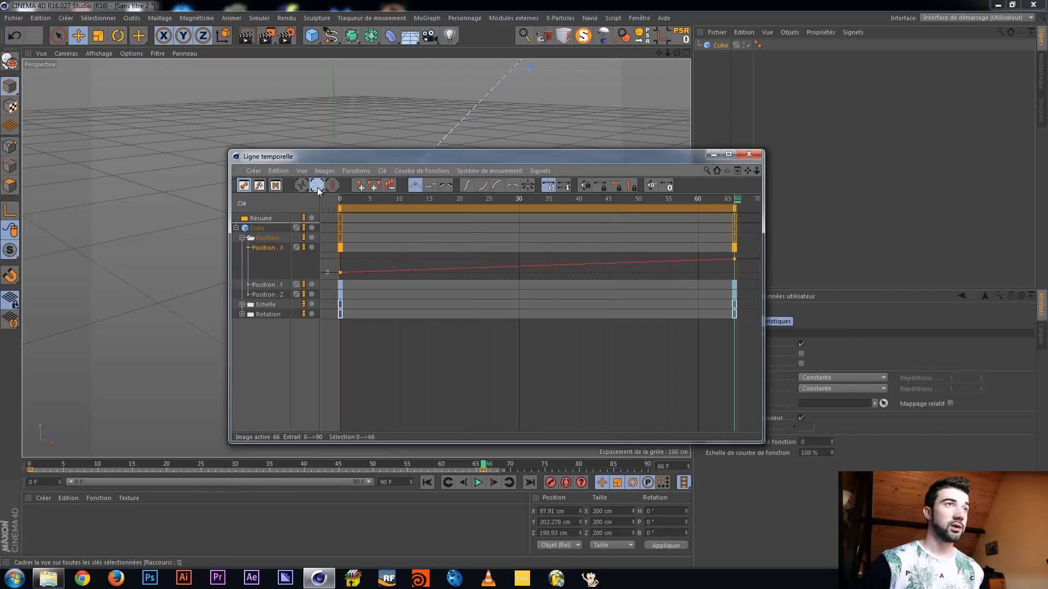
left_click(259, 186)
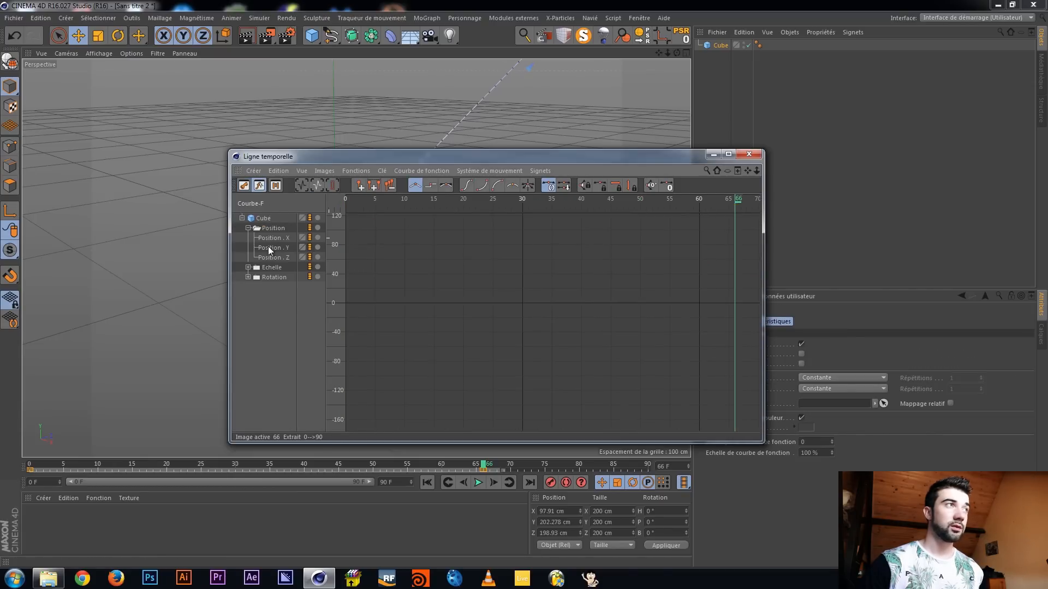
left_click(265, 241)
left_click(301, 186)
Set the Position X keys at frames 66 and 0 to Spline interpolation
left_click(346, 420)
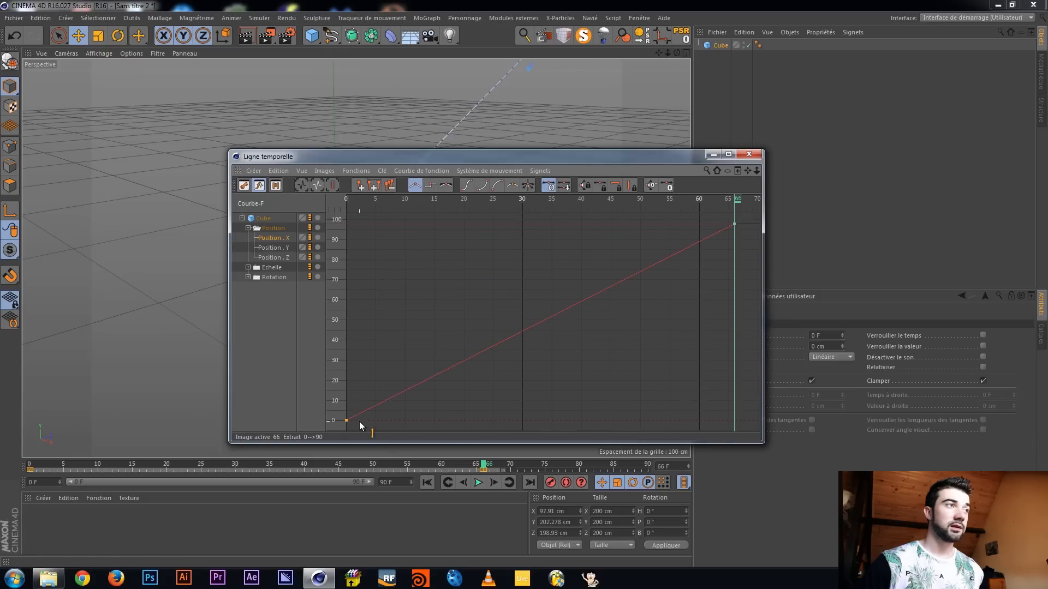
left_click(734, 225)
left_click(835, 357)
left_click(827, 370)
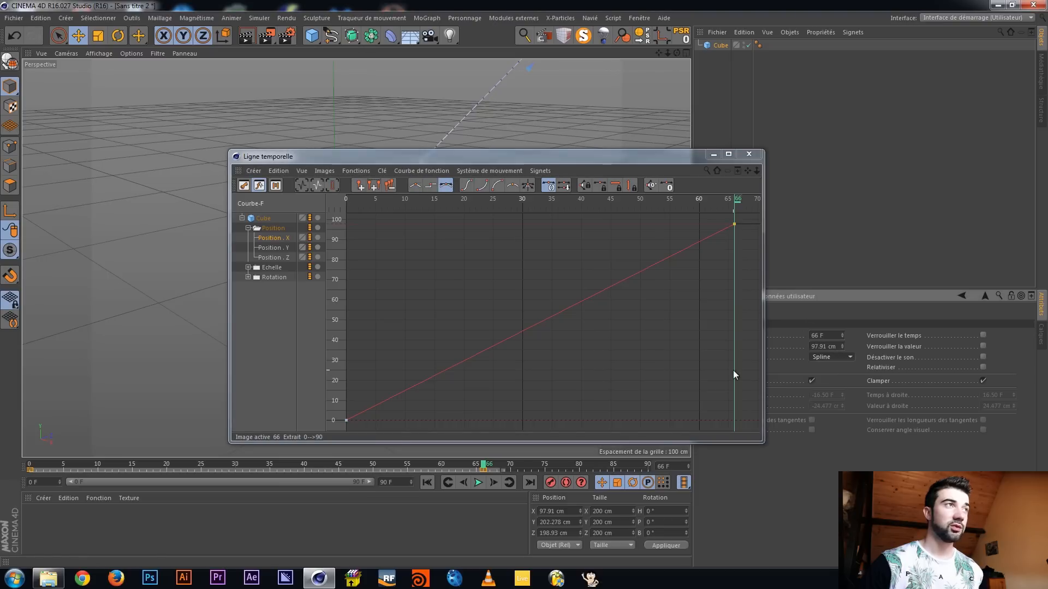
left_click(347, 420)
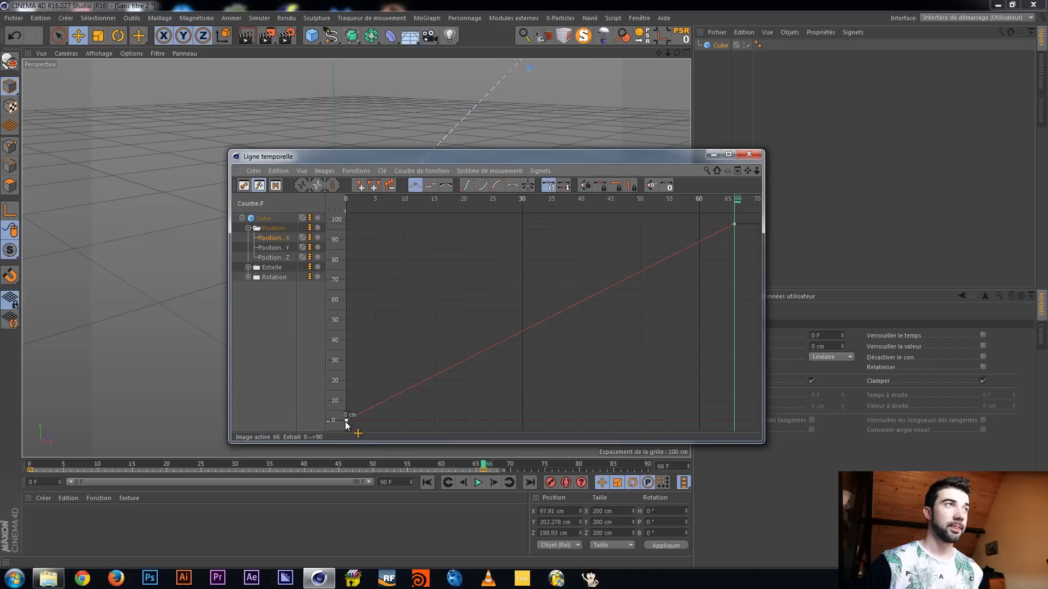
left_click(446, 186)
Stretch the frame 0 key's tangent to about 37.5 F and 6.5 cm, then try several easing presets on the key
left_click_drag(441, 421, 567, 407)
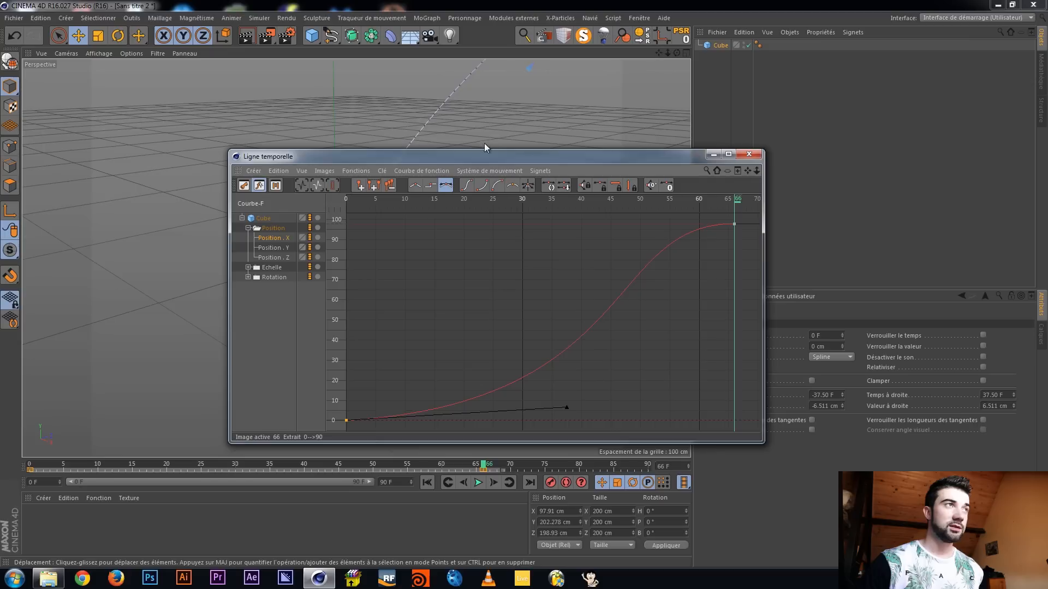
left_click(465, 187)
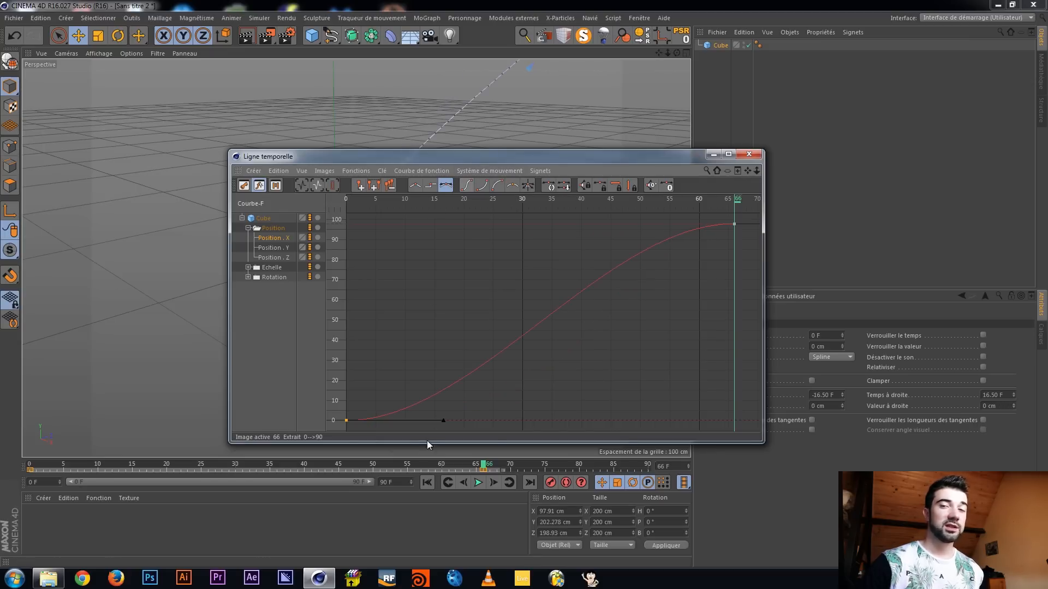
left_click(483, 184)
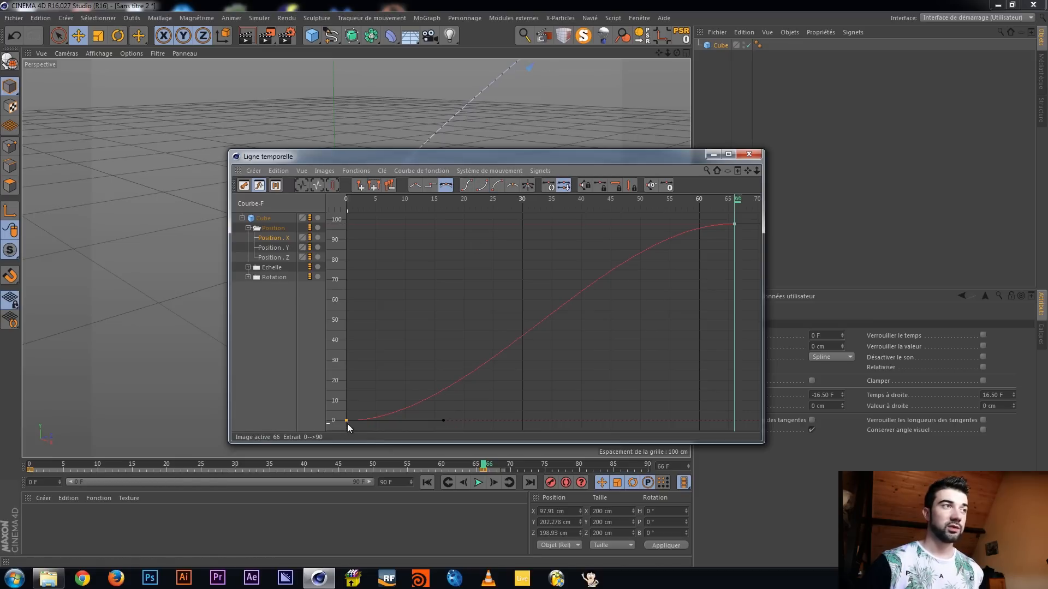
left_click(509, 185)
Reshape the frame 0 key's right tangent to about 21.9 F and -1.8 cm, and split the key's tangents
left_click_drag(444, 370, 460, 395)
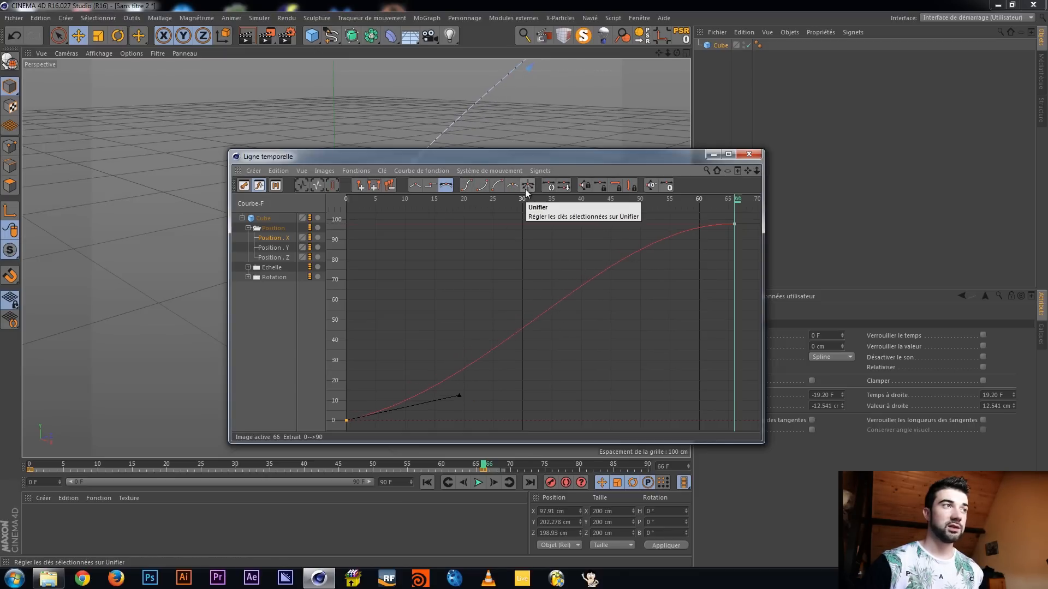
left_click(346, 421)
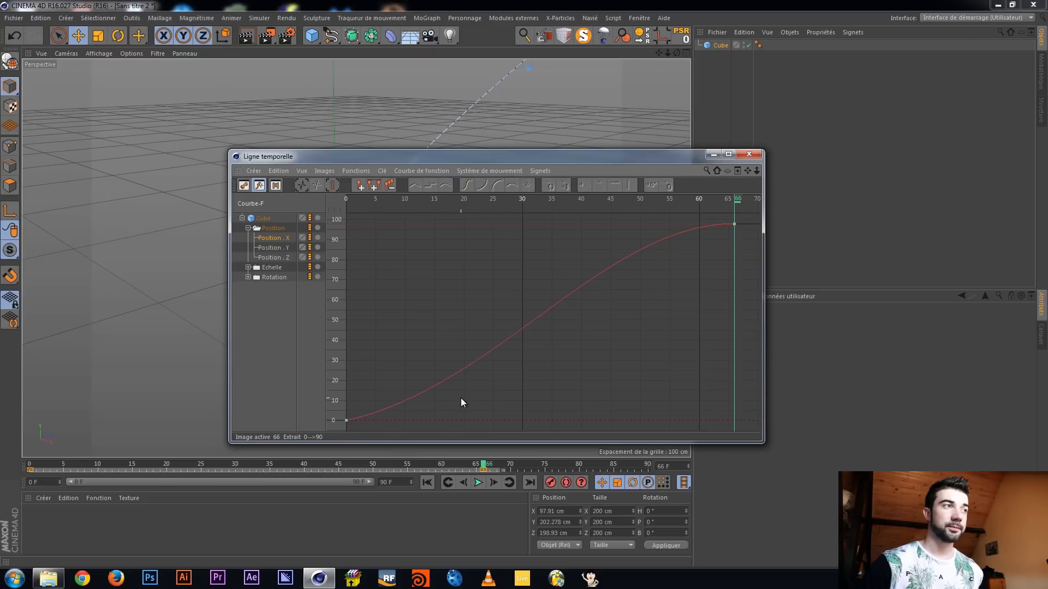
left_click(346, 420)
mouse_move(460, 400)
left_mouse_down()
mouse_move(478, 421)
mouse_move(475, 398)
left_mouse_up()
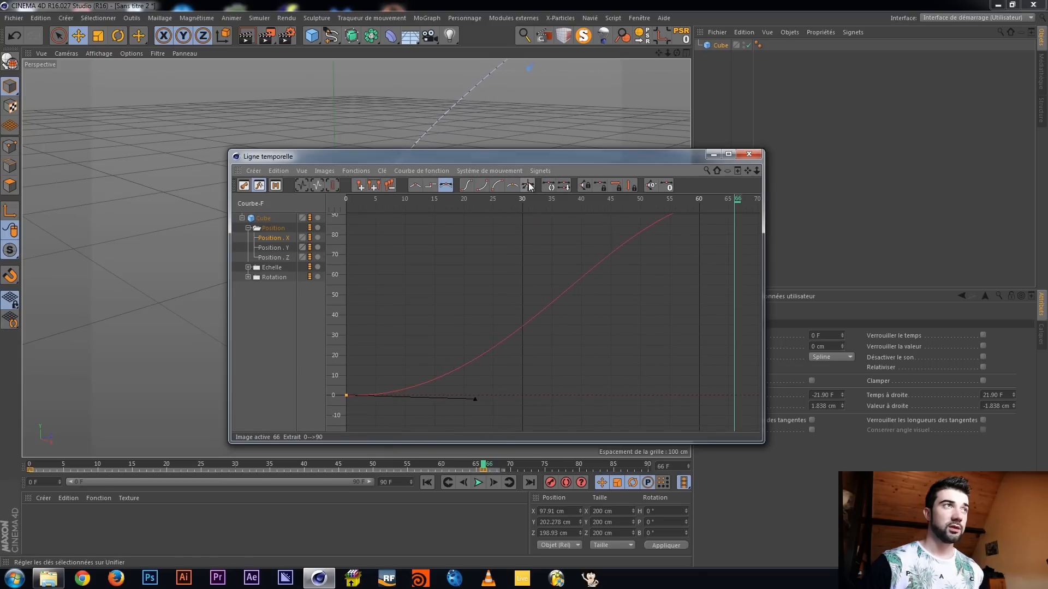
left_click(563, 186)
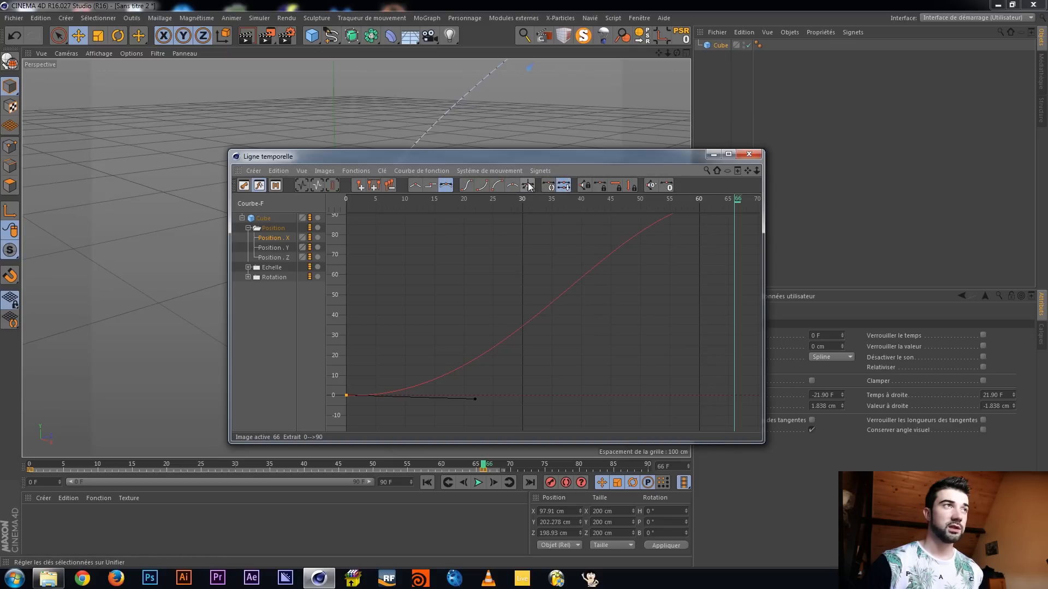
Go to frame 30 and shift the Position X start key's value to about 1.36 cm
left_click(356, 398)
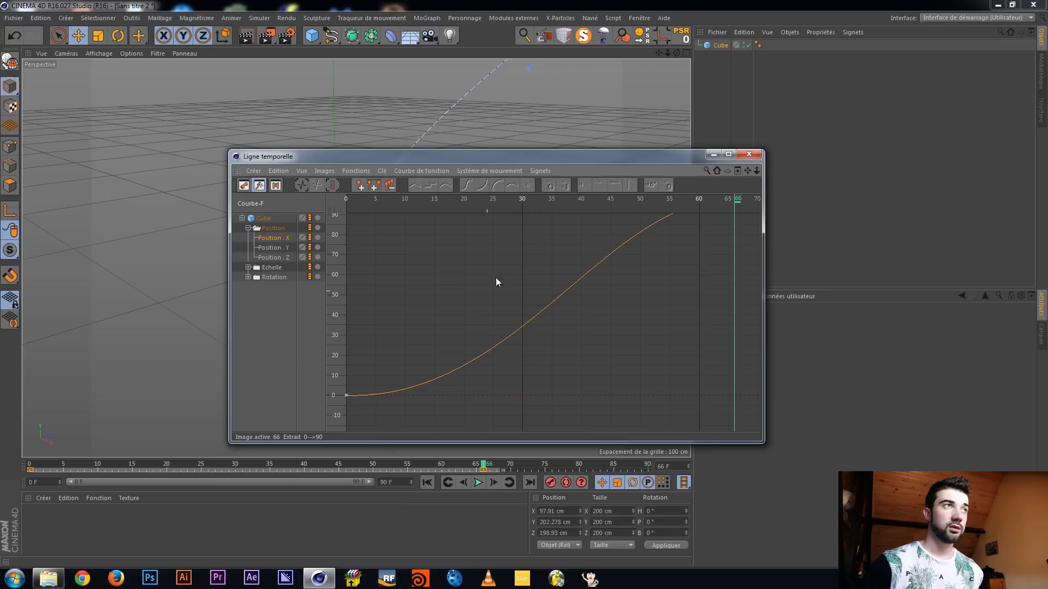
left_click(523, 201)
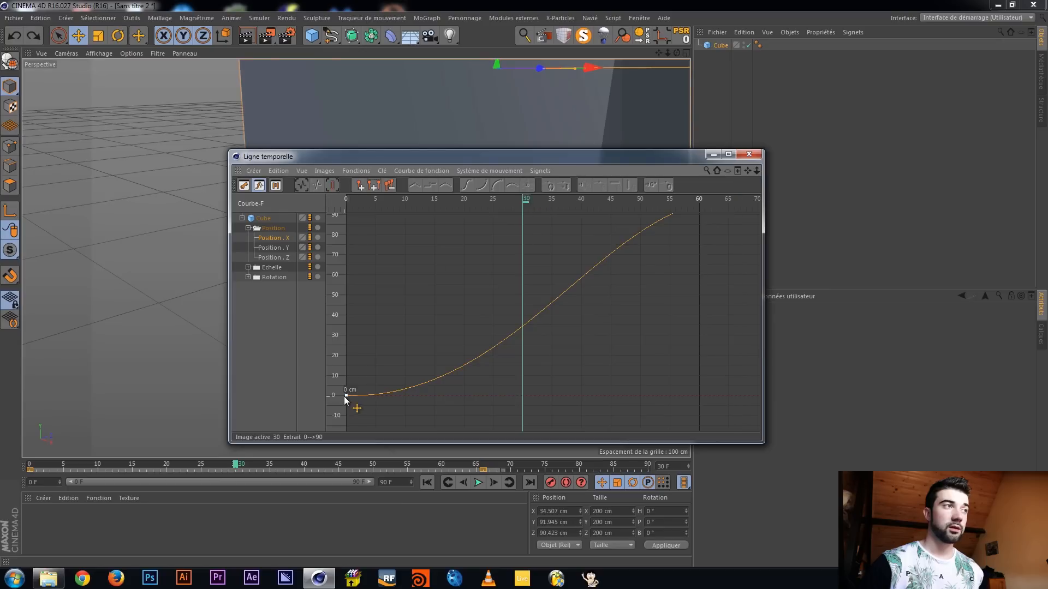
left_click(347, 397)
left_click_drag(348, 397, 404, 397)
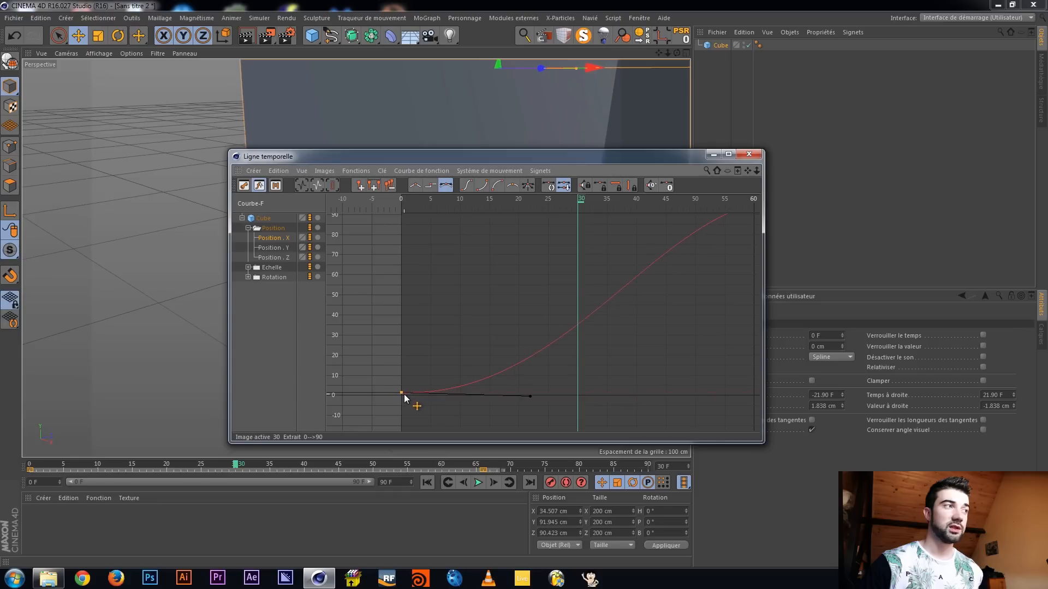
Move the cube freehand to about X -256, Y 166, Z -166 cm at frame 32 and record a key
left_click_drag(227, 469, 250, 464)
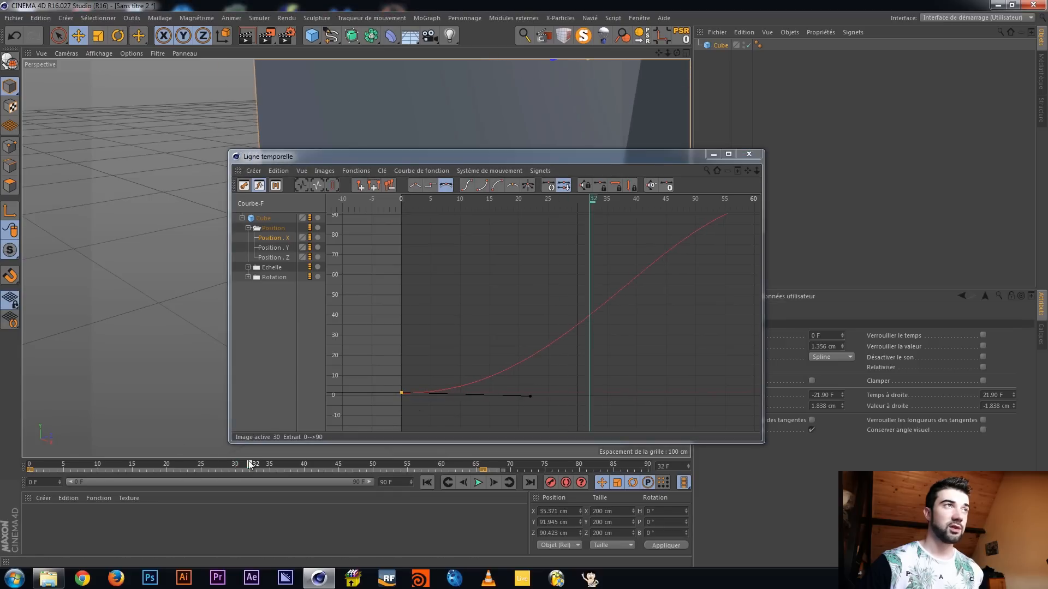
left_click_drag(546, 158, 1047, 123)
scroll(548, 162, "down", 5)
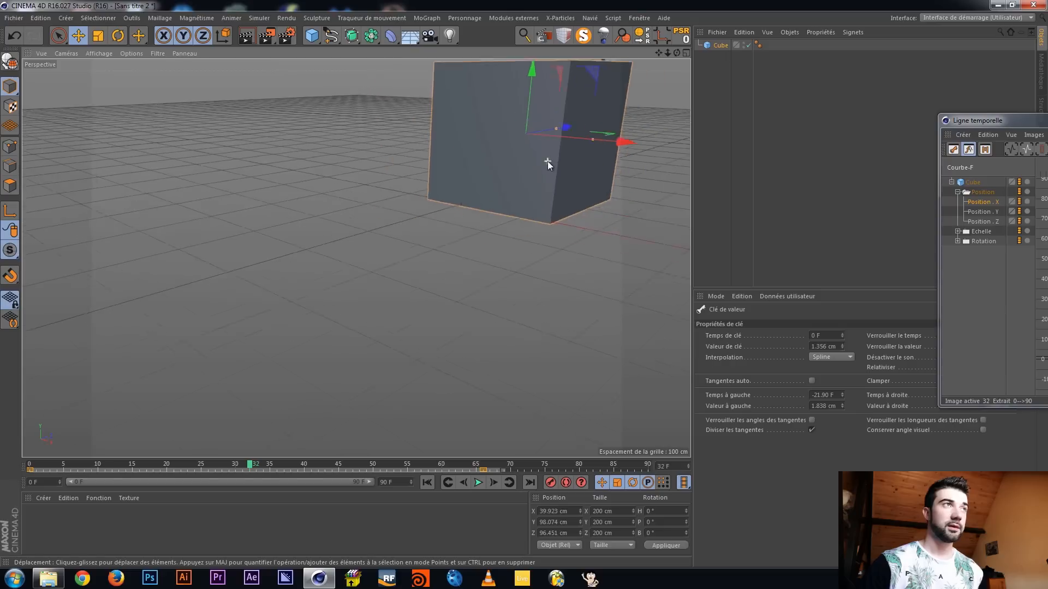
scroll(547, 162, "down", 2)
middle_click(550, 159)
middle_click(274, 140)
middle_click_drag(480, 164, 377, 221, "alt")
left_click_drag(377, 221, 177, 188)
left_click(550, 482)
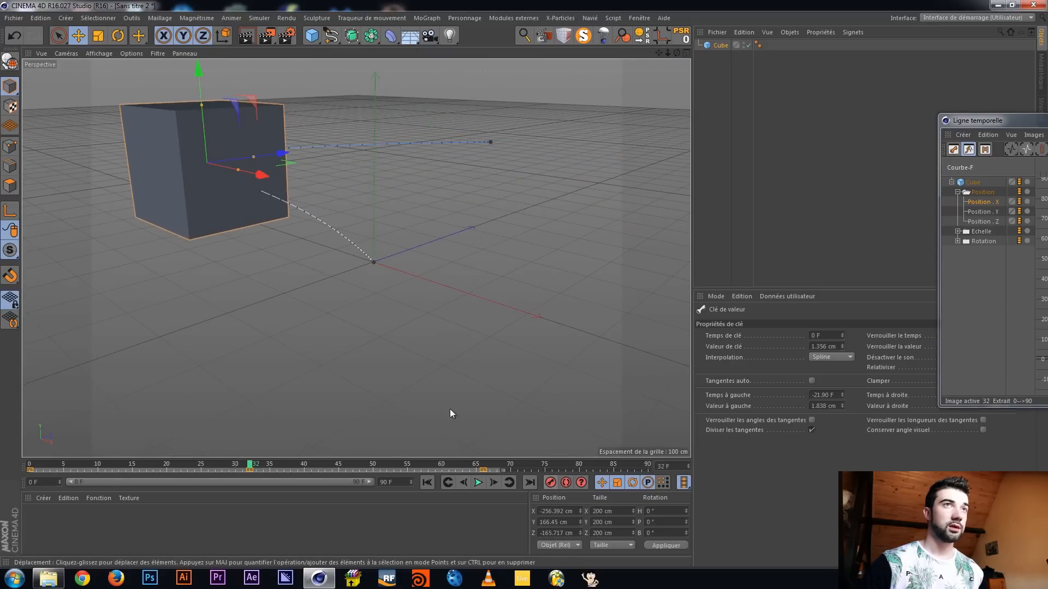
Bring the timeline back, frame the Position X curve and try a manual tangent on the frame 32 key before restoring automatic tangents
left_click_drag(982, 120, 373, 170)
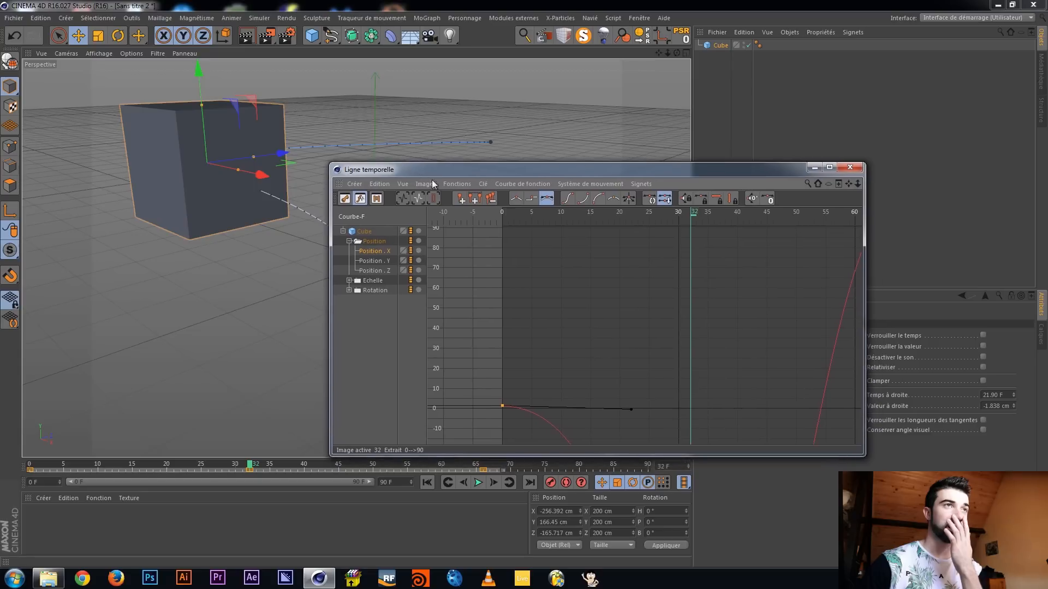
key("h")
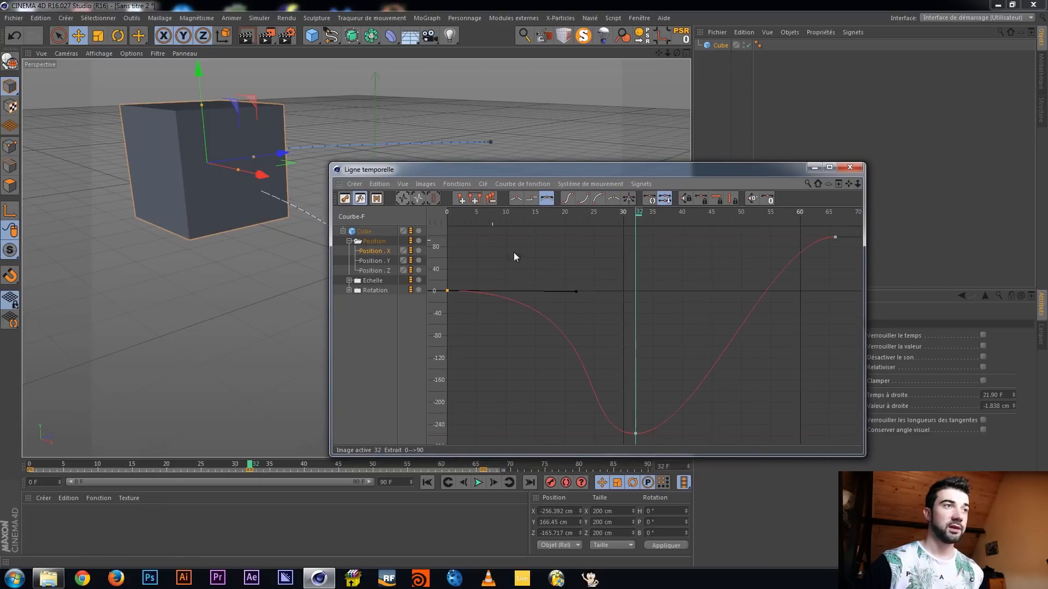
left_click(635, 434)
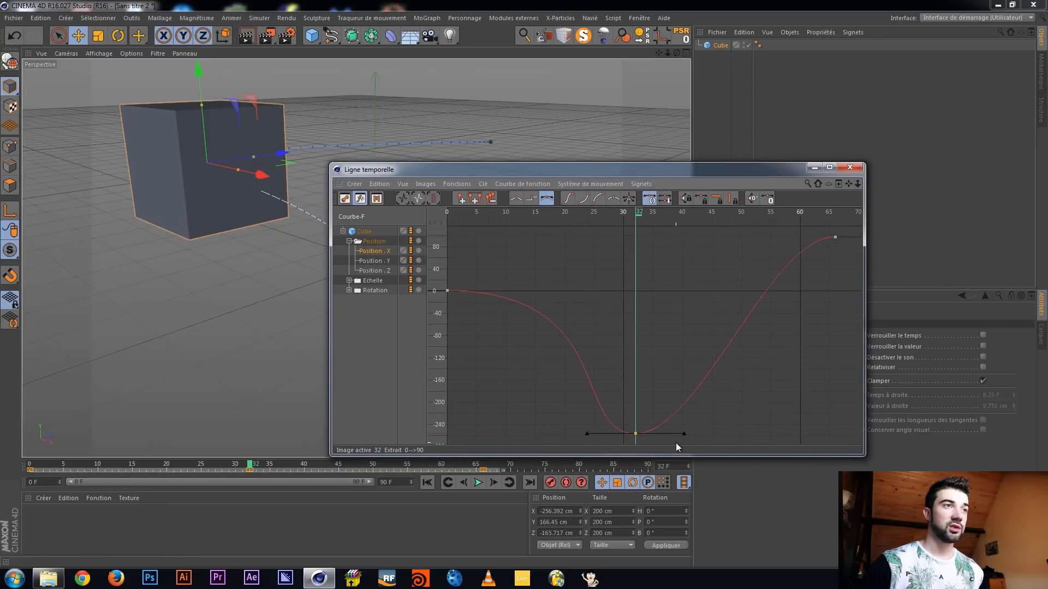
mouse_move(683, 434)
left_mouse_down()
mouse_move(673, 422)
mouse_move(687, 432)
left_mouse_up()
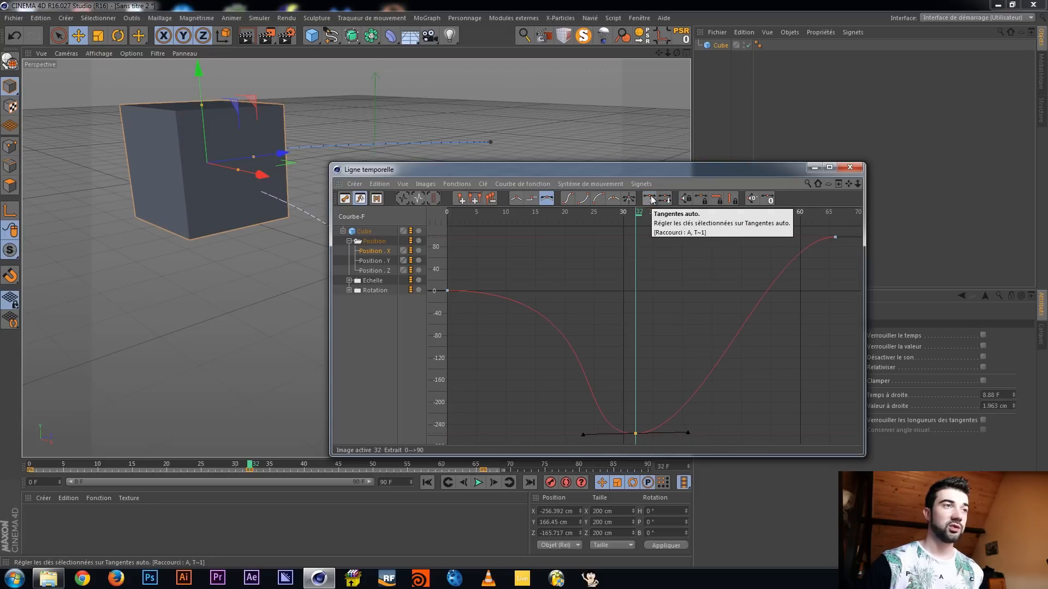
left_click(651, 199)
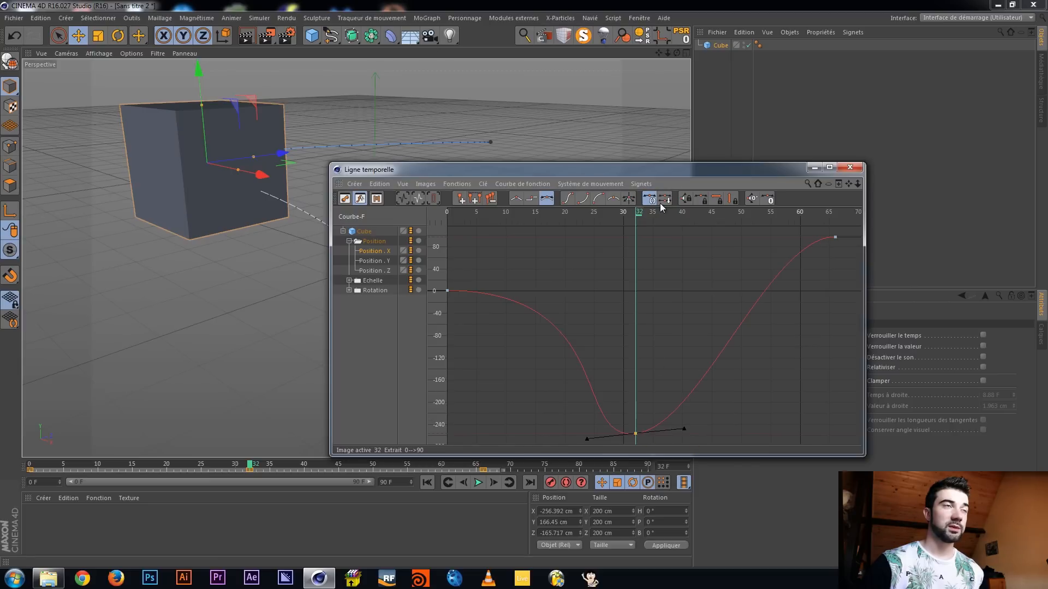
Split the frame 32 key's tangents, steepening the right one to about 9.3 F and 79 cm and raising the left one separately
left_click(669, 200)
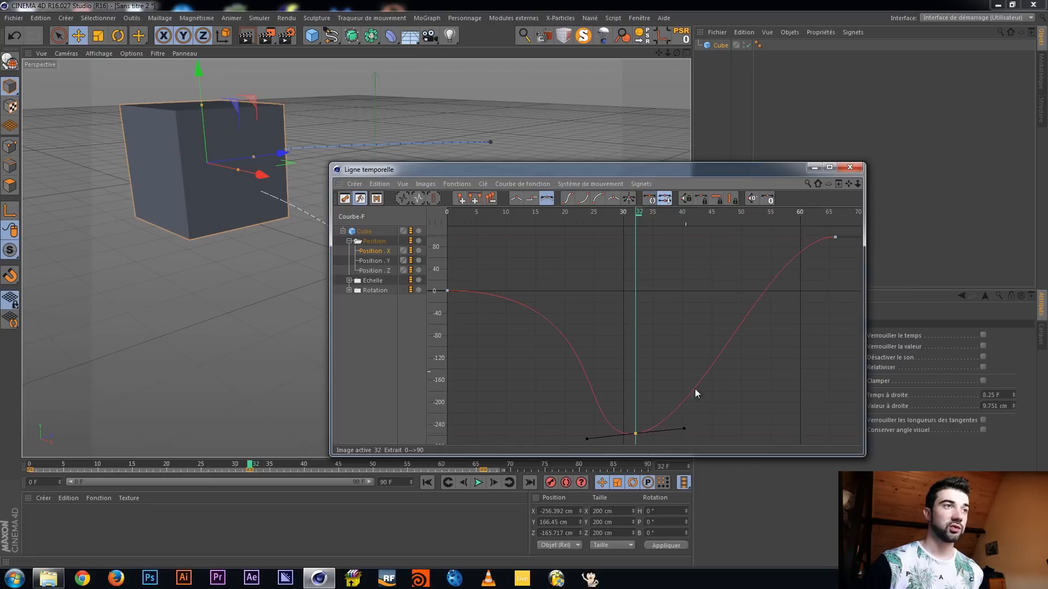
left_click_drag(684, 429, 690, 389)
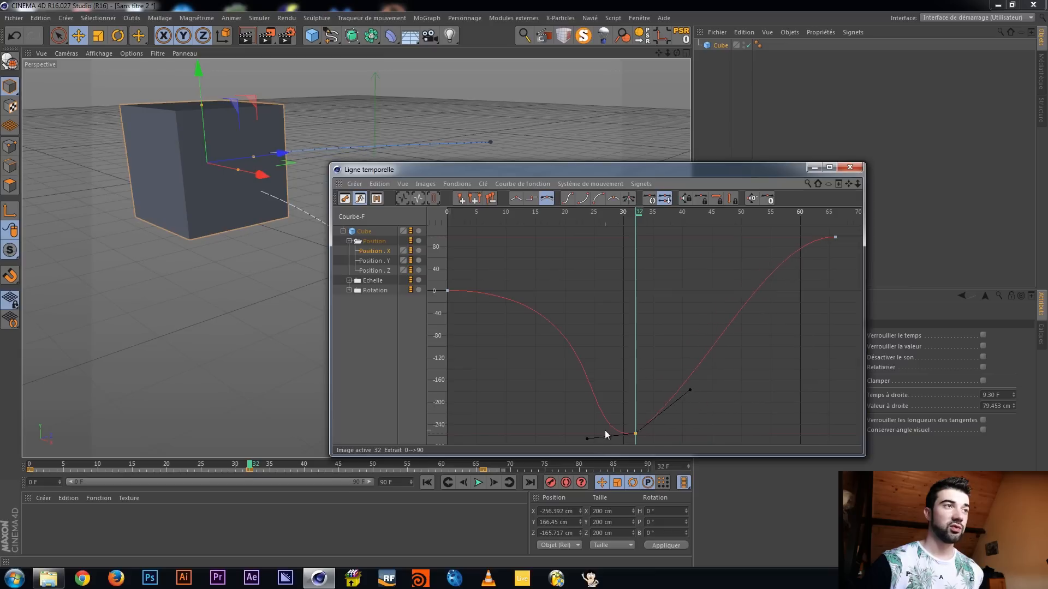
left_click_drag(587, 438, 506, 392)
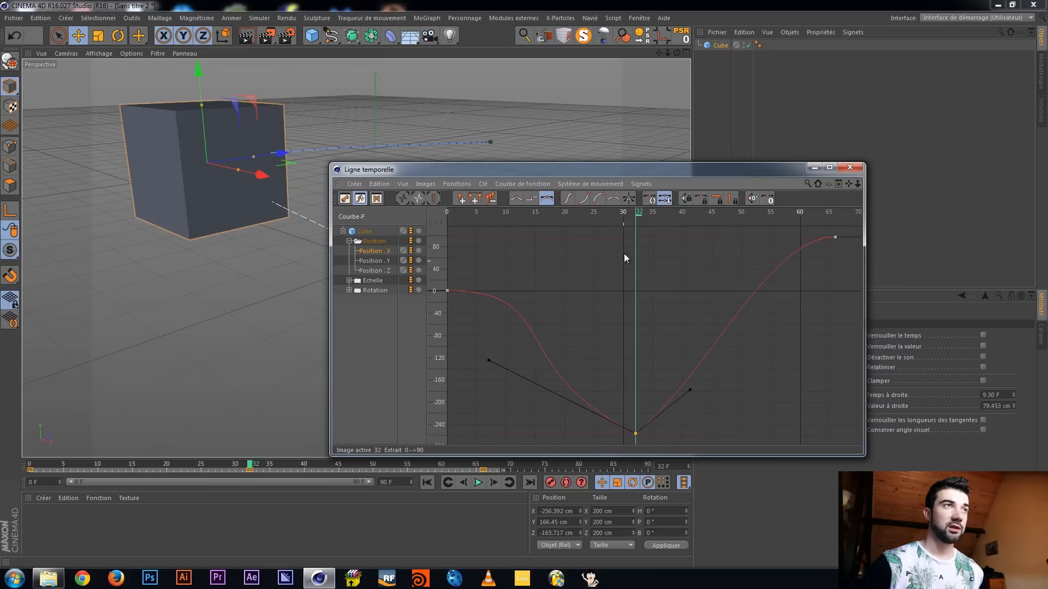
Unify the frame 32 key's tangents and lock their angles
left_click(630, 199)
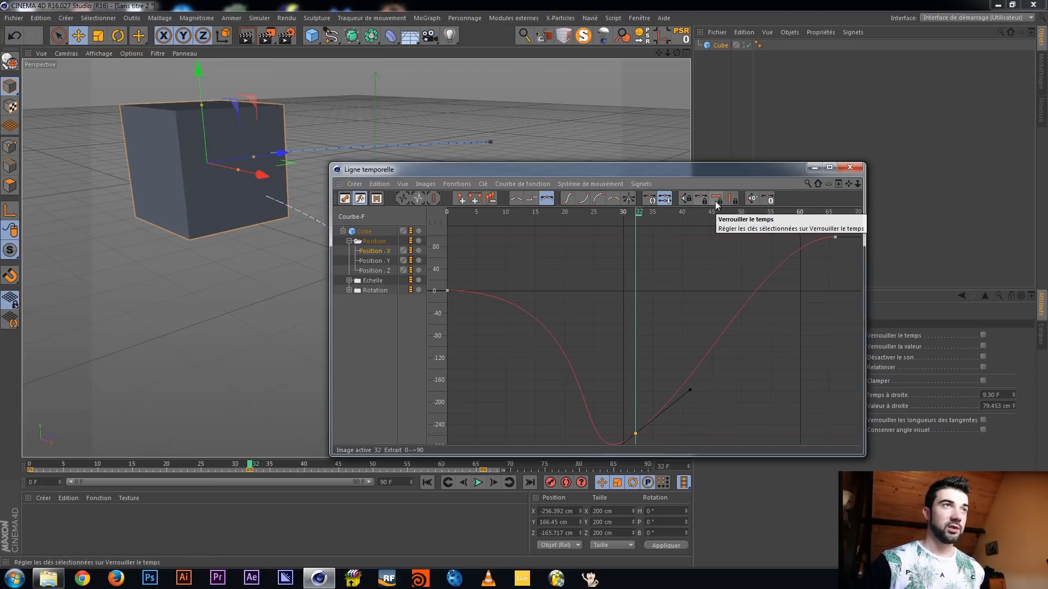
left_click(687, 198)
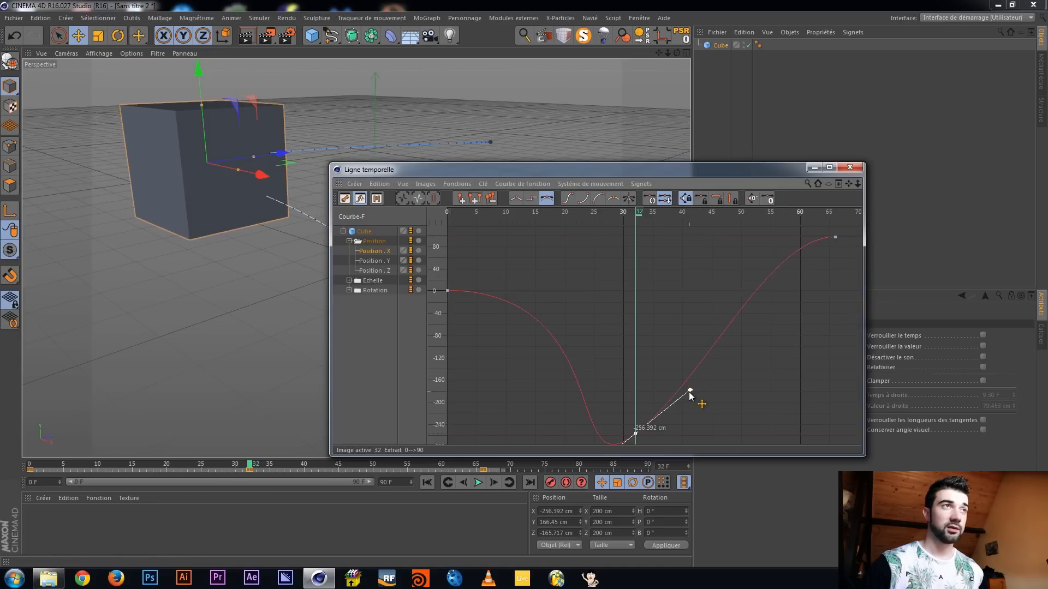
Unlock the frame 32 key's tangent angles, then switch its tangent length lock on and back off
left_click(686, 200)
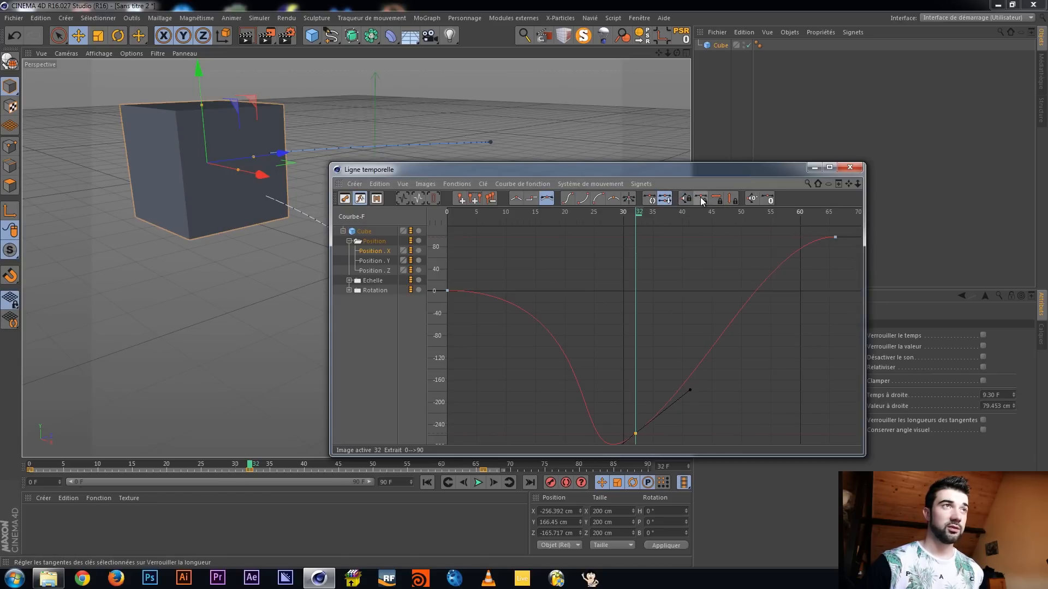
left_click(701, 200)
left_click(701, 200)
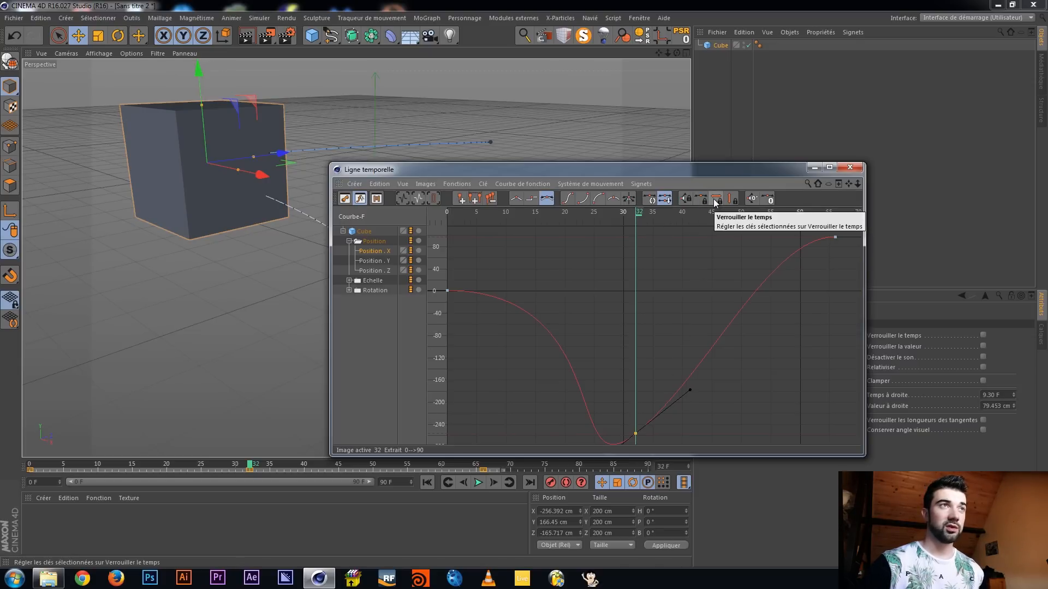
Apply zero angle and zero length to the frame 32 key's tangents
left_click(749, 205)
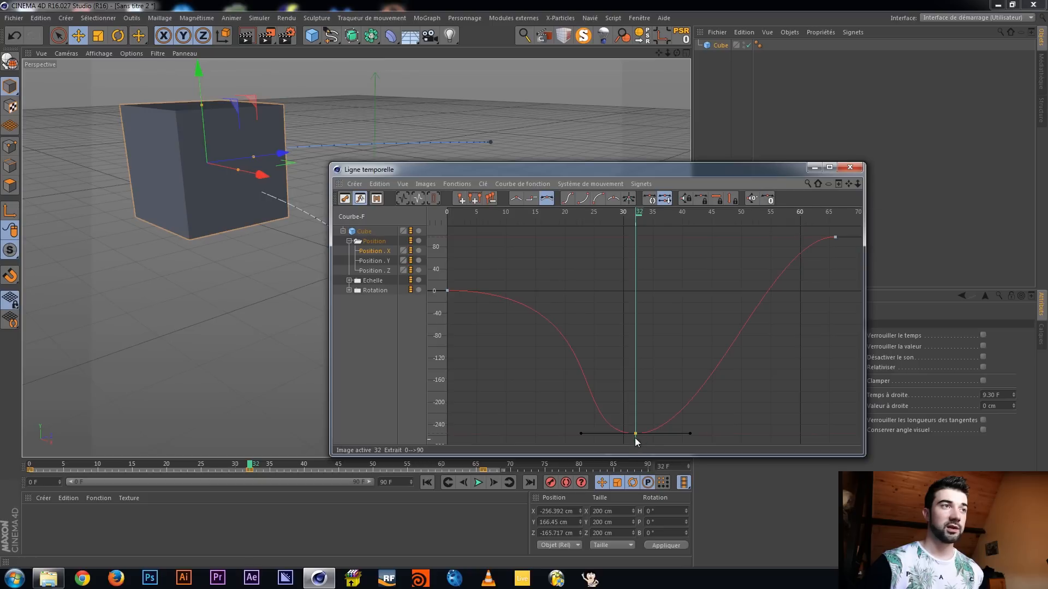
left_click(768, 199)
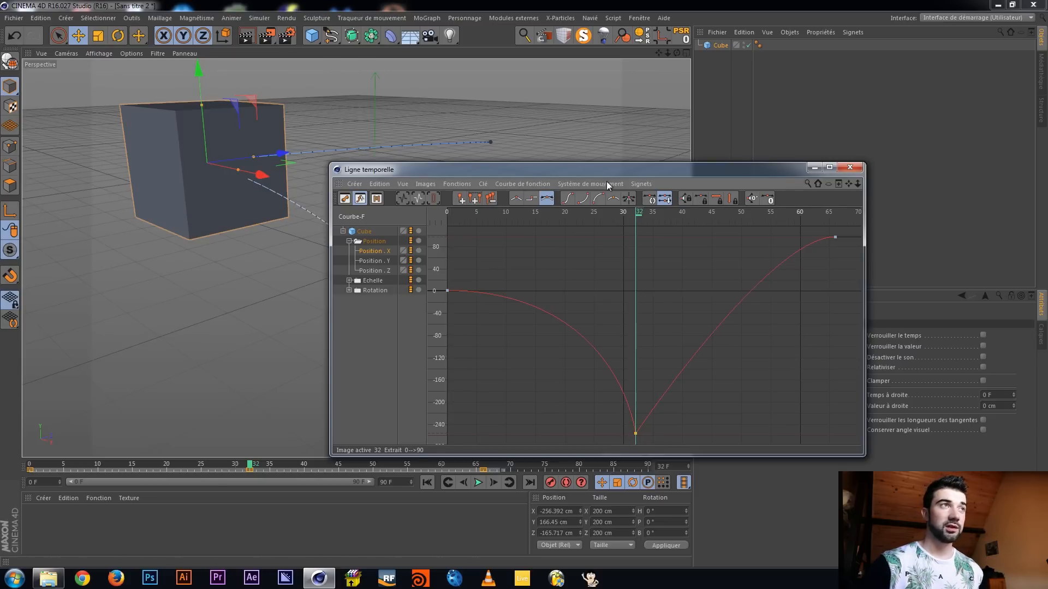
Try a one-sided ease preset on the frame 32 key, apply the two-sided one and shorten its right tangent to about 6.9 F and 0.9 cm
left_click(585, 200)
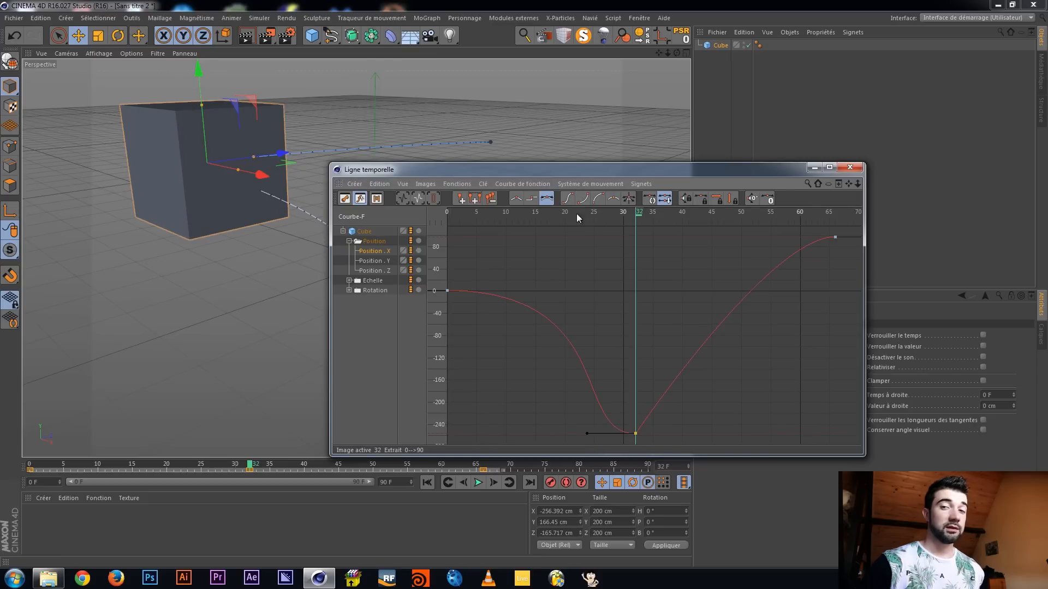
left_click(568, 198)
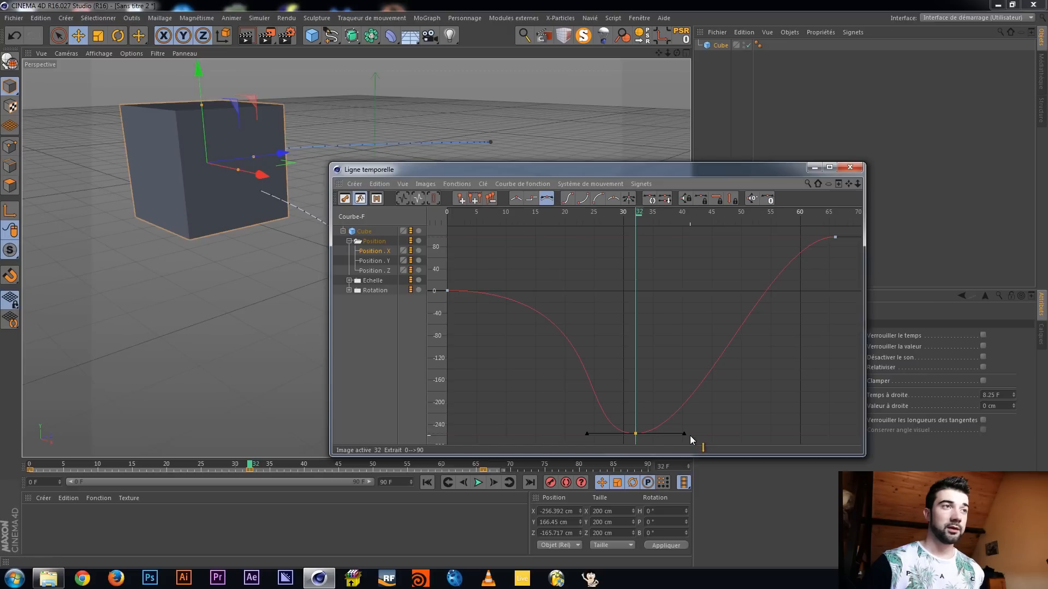
mouse_move(684, 434)
left_mouse_down()
mouse_move(681, 447)
mouse_move(692, 428)
mouse_move(676, 425)
left_mouse_up()
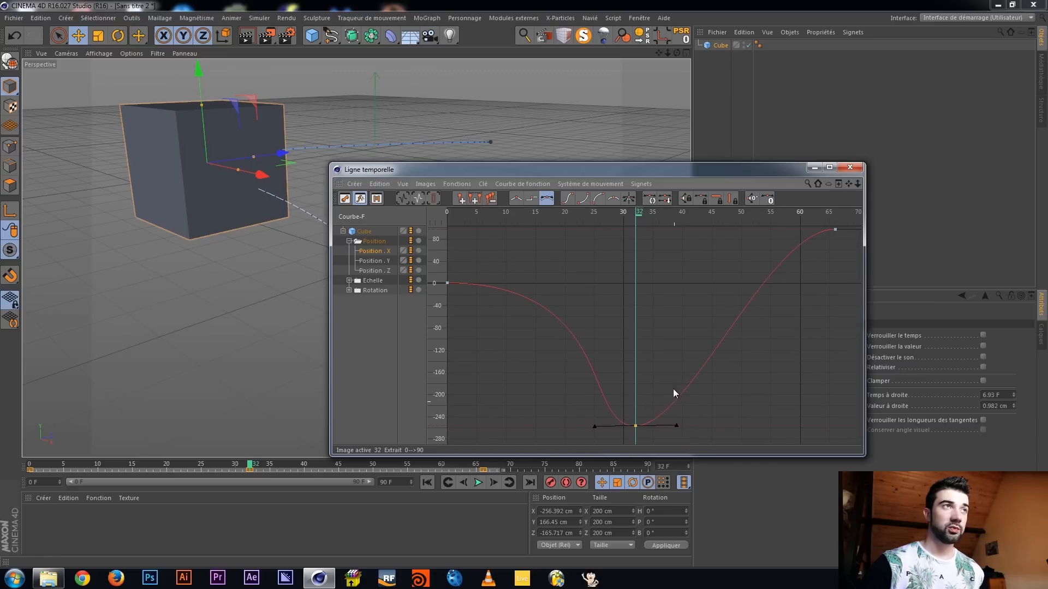
Split the frame 32 key's tangents, lengthening the left one and extending the right one to about 18.2 F and 78.5 cm
left_click(667, 202)
left_click_drag(594, 427, 572, 425)
left_click(680, 424)
left_click_drag(680, 424, 743, 399)
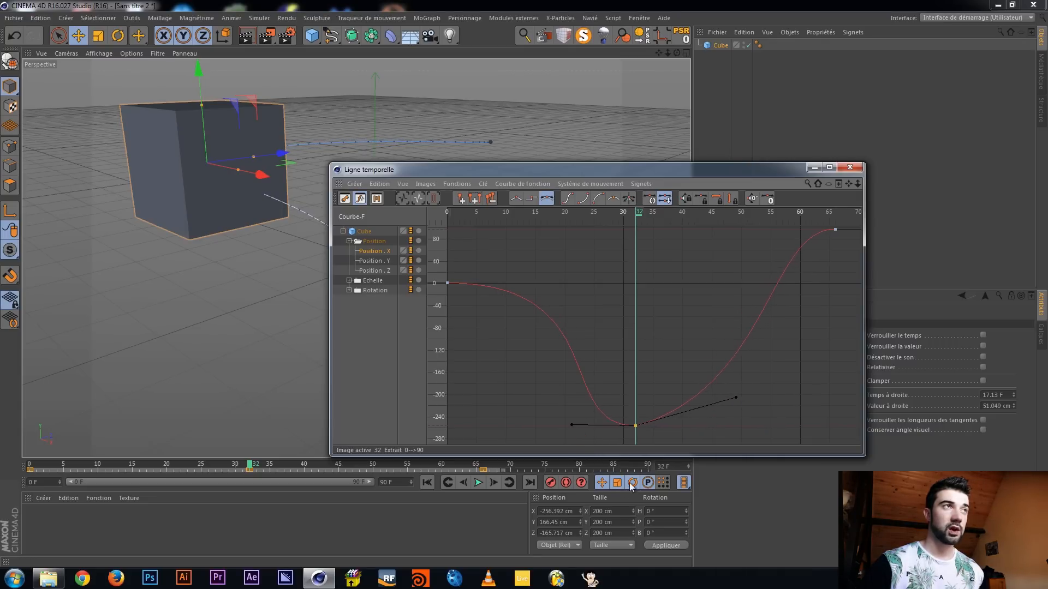
left_click_drag(561, 171, 621, 185)
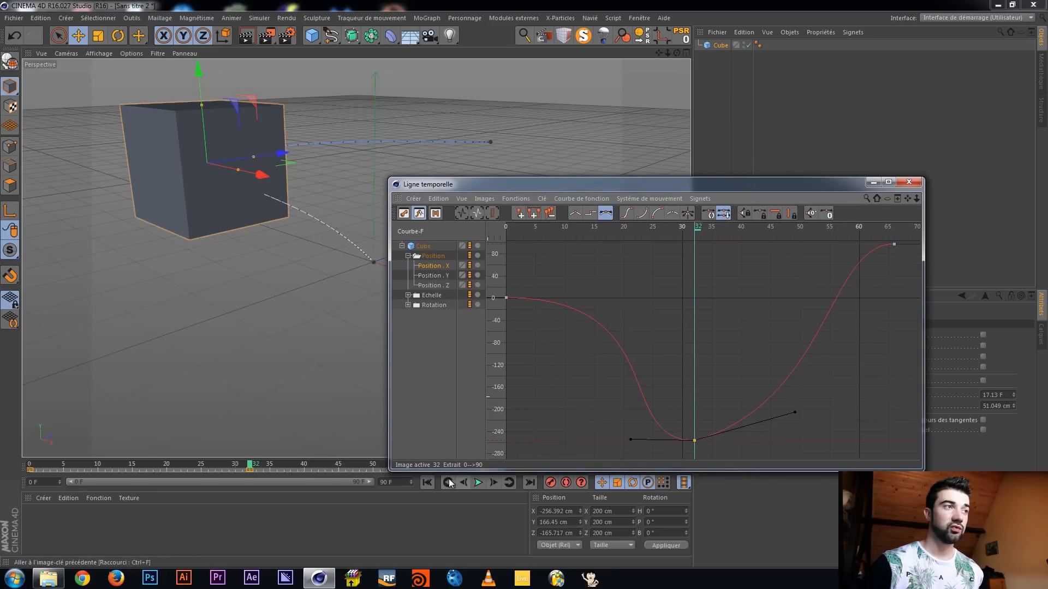
mouse_move(794, 412)
left_mouse_down()
mouse_move(748, 438)
mouse_move(800, 396)
left_mouse_up()
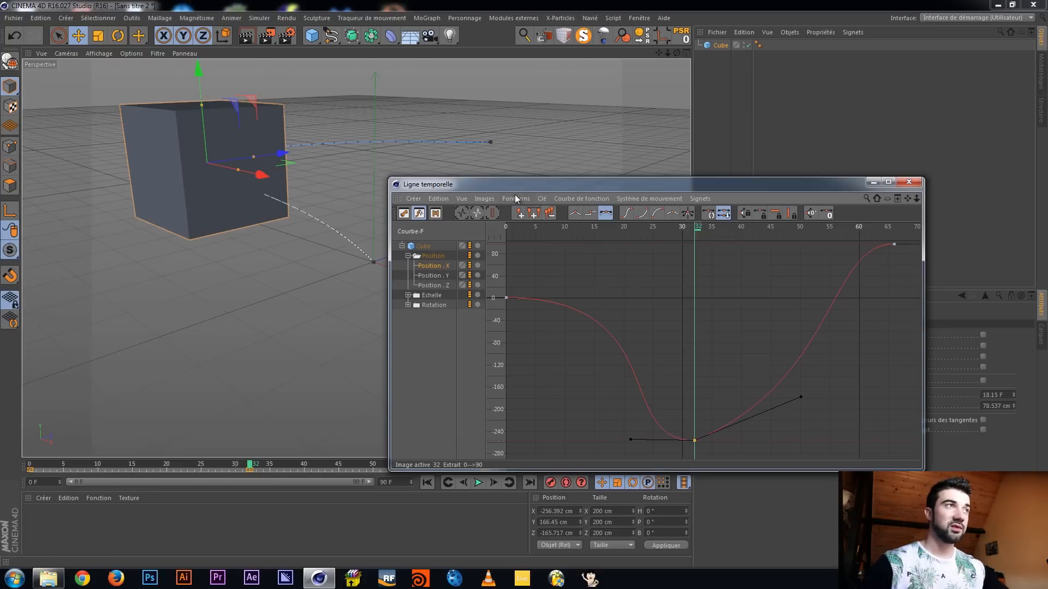
Enable clamping (Clamper) on the Position X key at frame 32
left_click(437, 199)
mouse_move(465, 201)
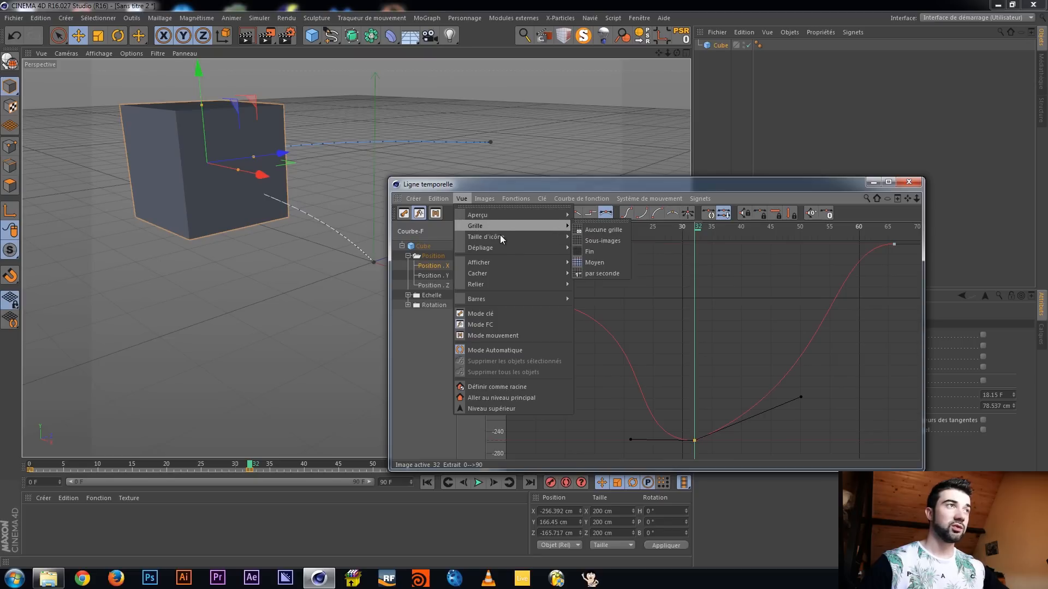
mouse_move(505, 260)
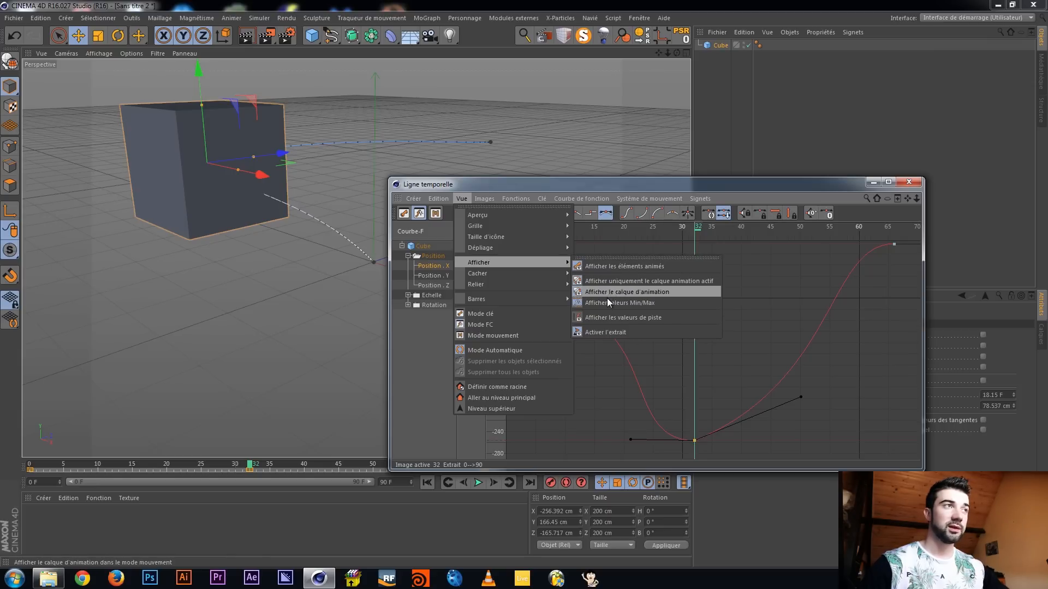
mouse_move(528, 274)
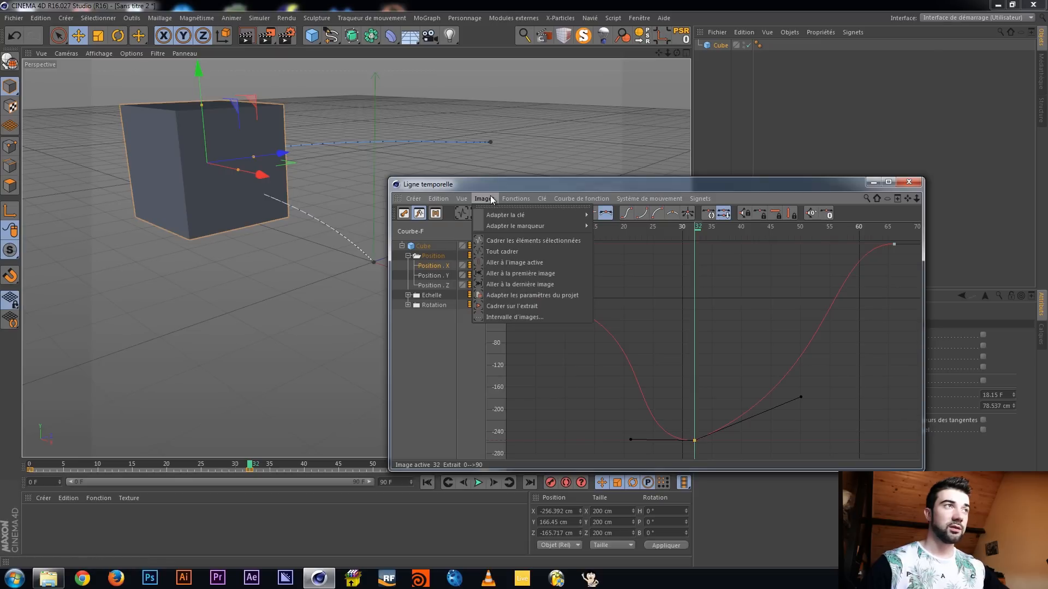
mouse_move(483, 224)
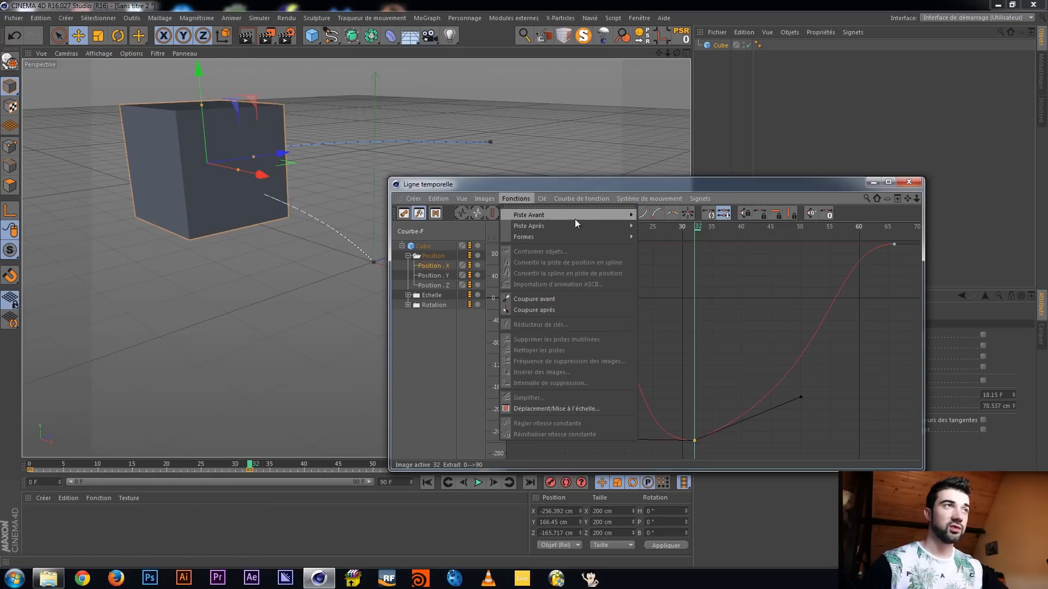
mouse_move(542, 200)
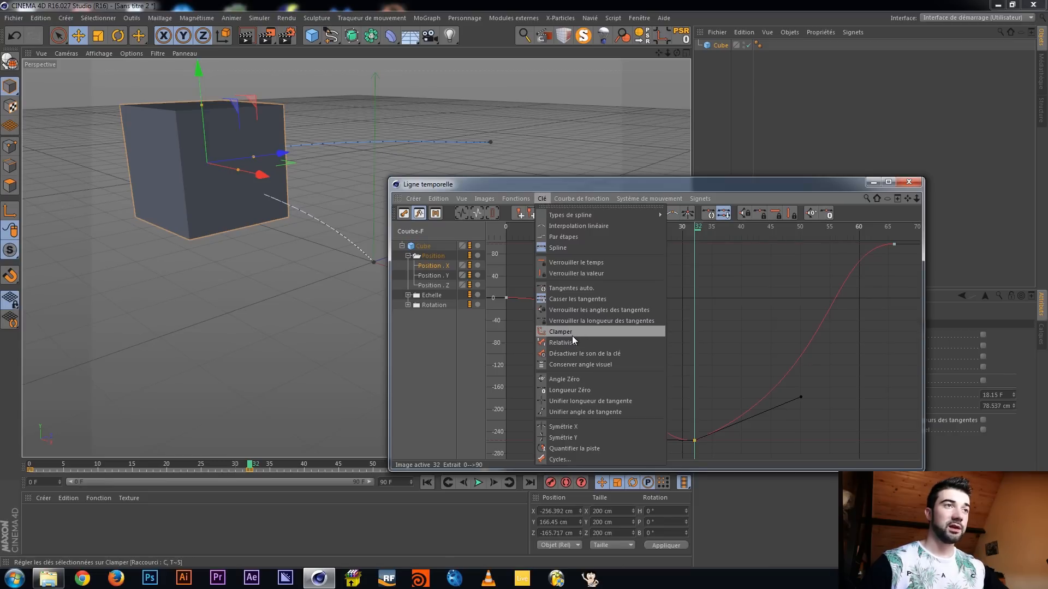
left_click(572, 332)
left_click(542, 199)
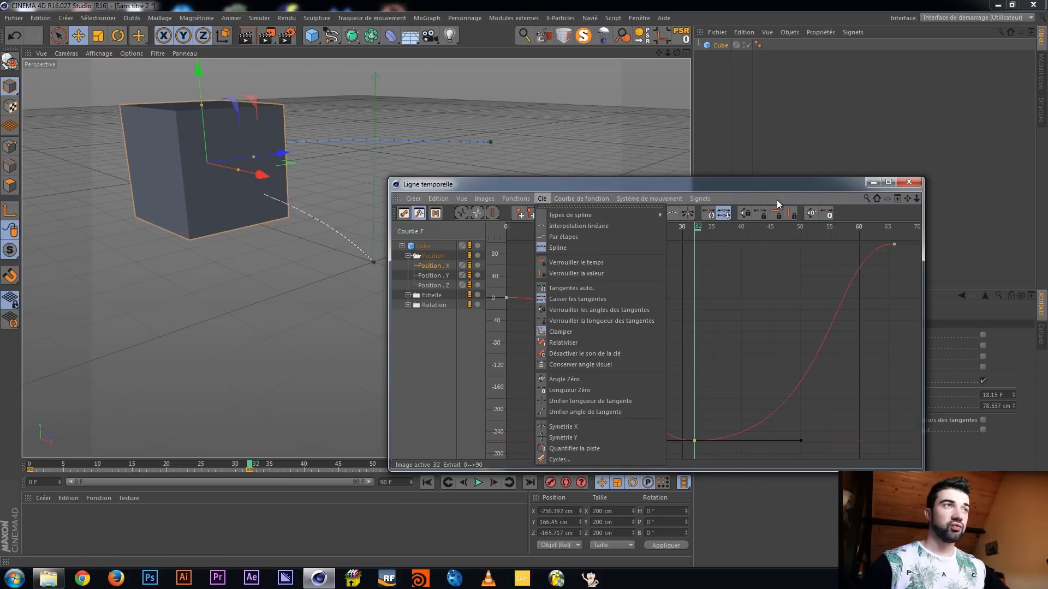
mouse_move(561, 199)
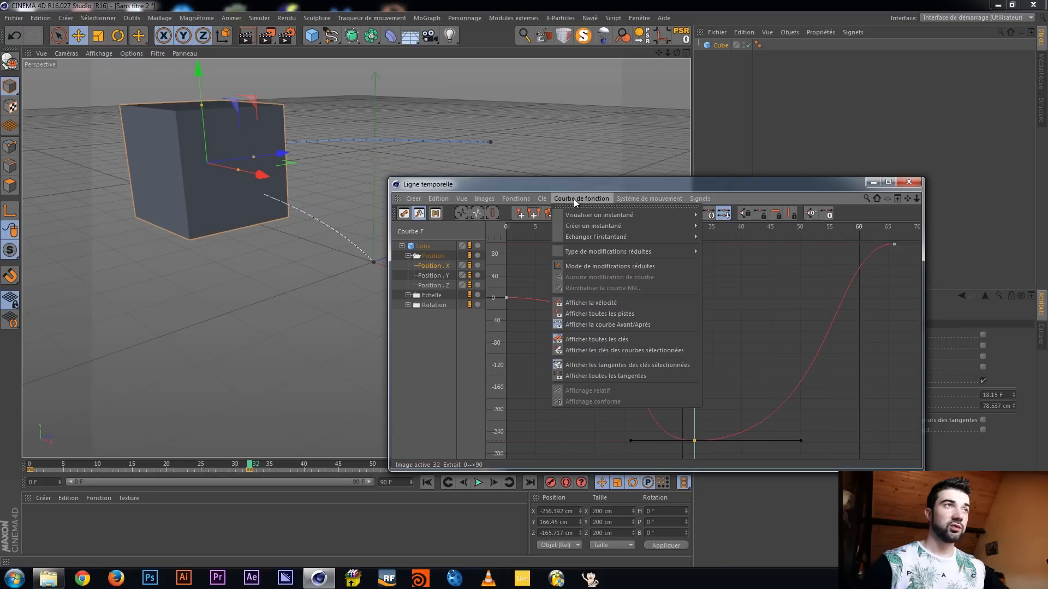
mouse_move(643, 201)
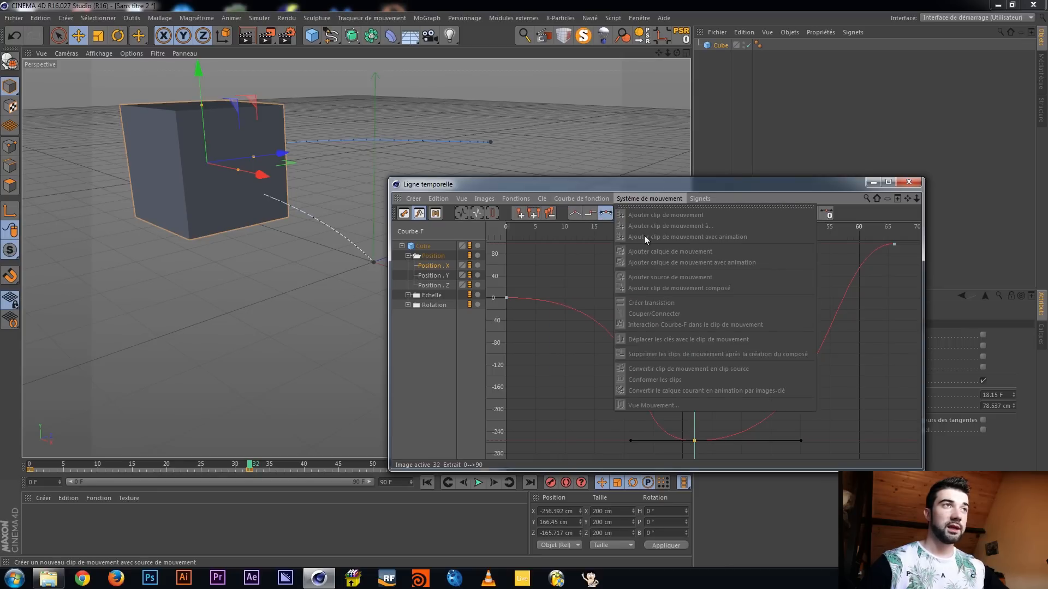
mouse_move(703, 200)
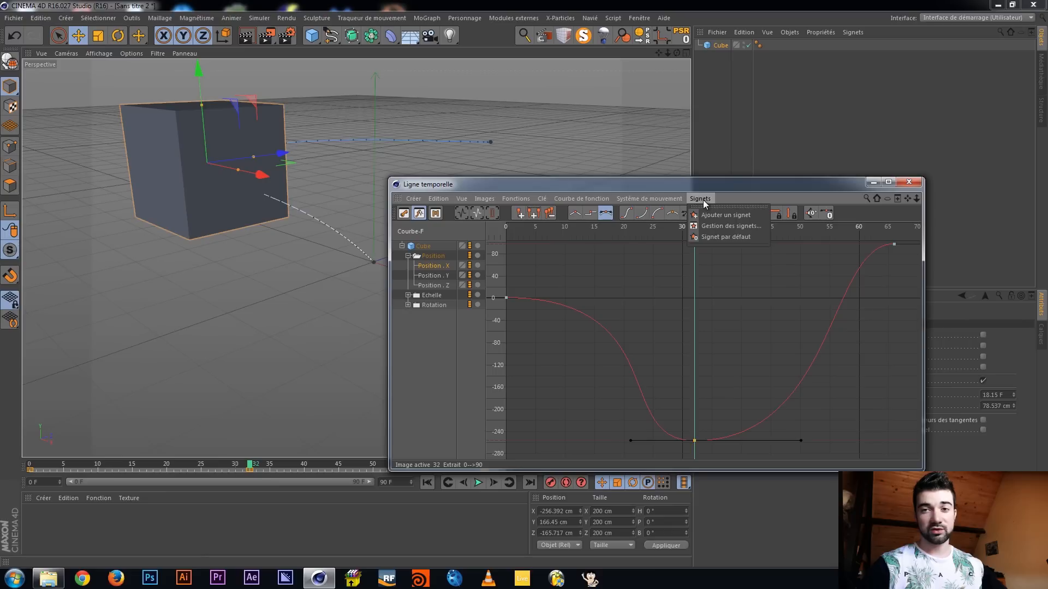